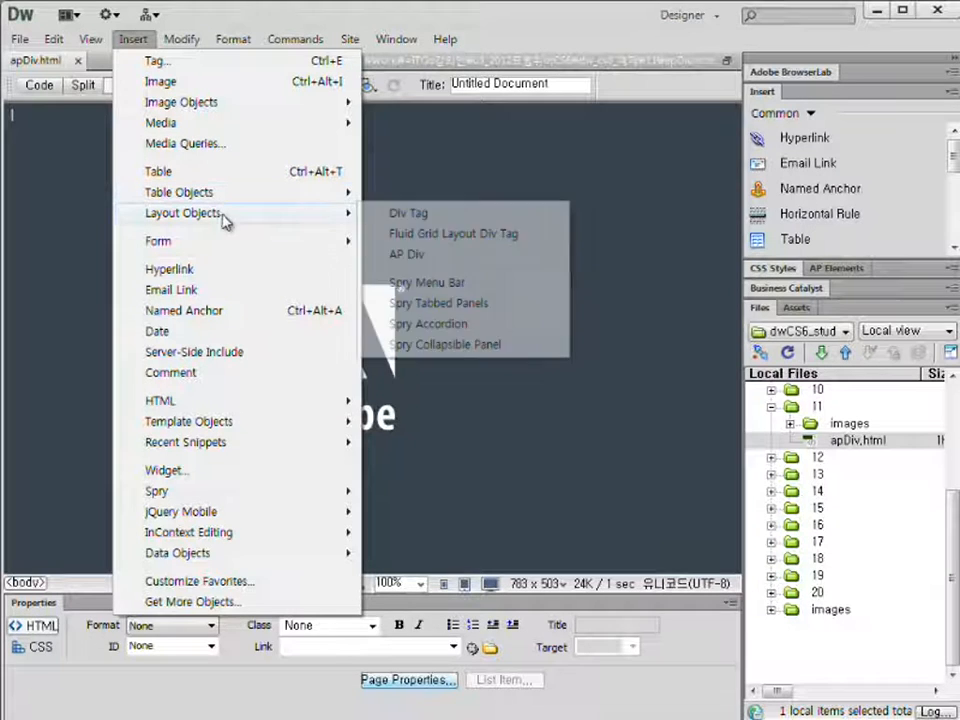
# - Insert an AP Div and move it above the Adobe logo, to about 254 px left and 63 px top
pyautogui.click(414, 256)
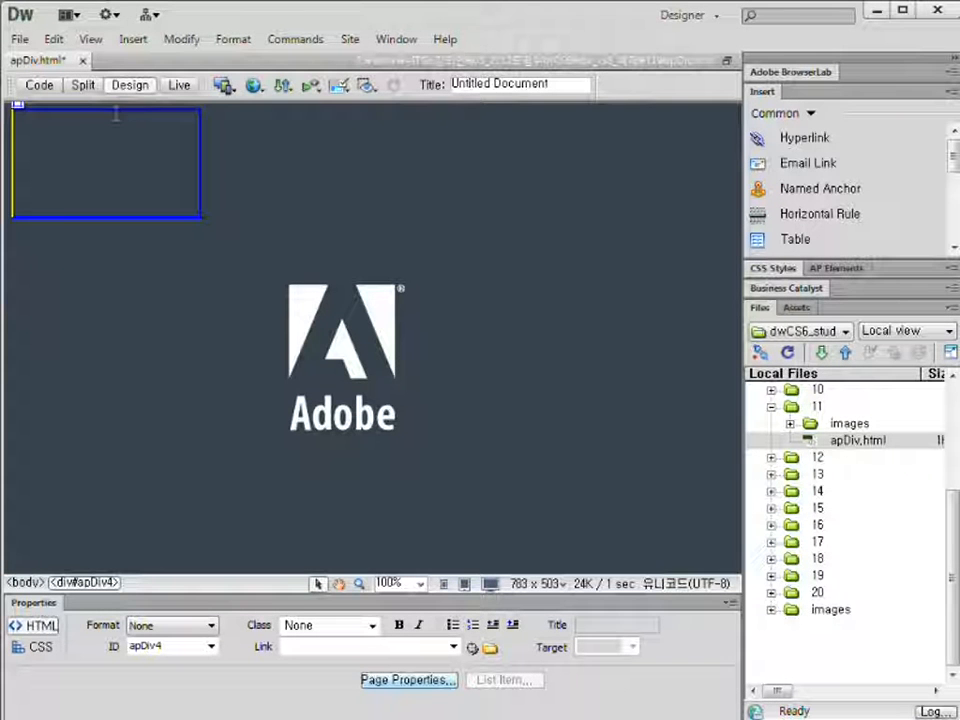
pyautogui.click(16, 105)
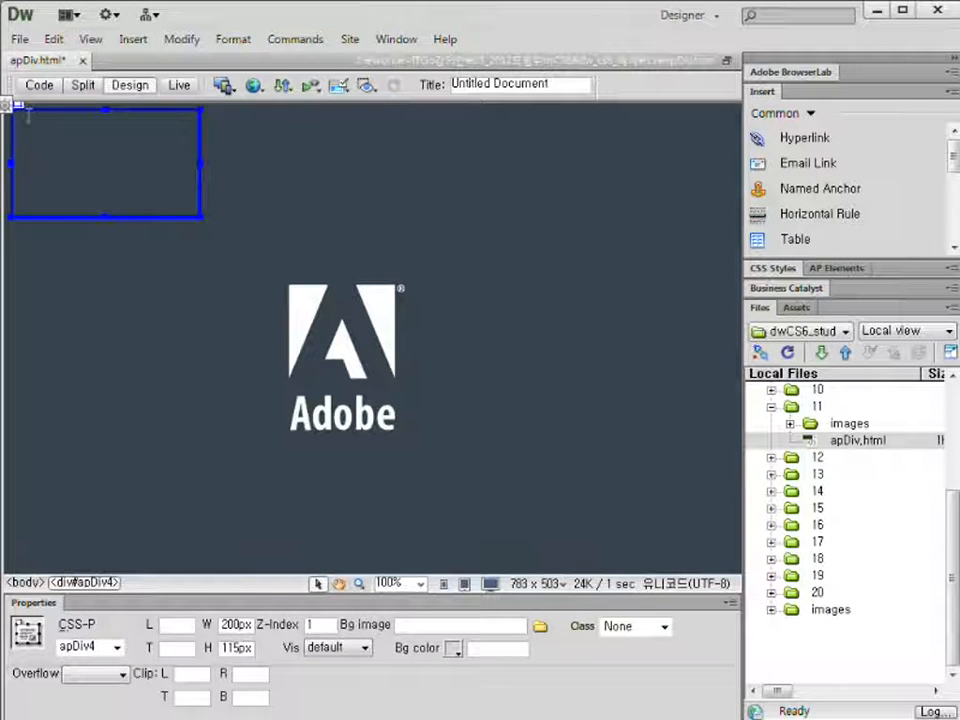
pyautogui.moveTo(20, 104); pyautogui.dragTo(253, 161)
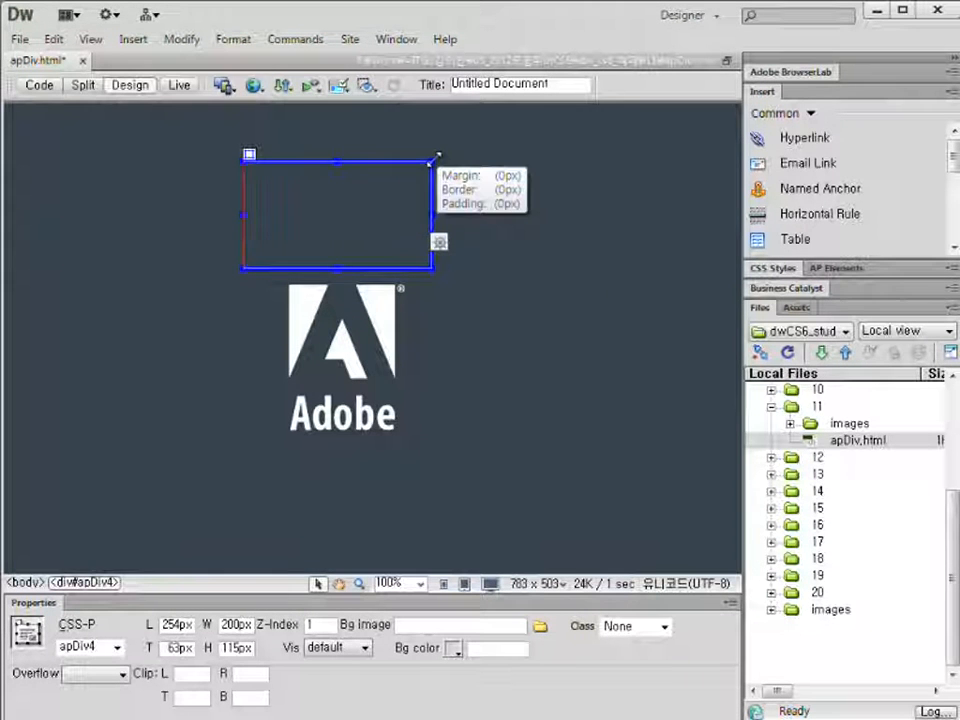
# - Resize the AP Div above the logo to about 183 × 86 px and shift it to about 265 px left
pyautogui.moveTo(432, 216); pyautogui.dragTo(544, 216)
pyautogui.moveTo(389, 270); pyautogui.dragTo(390, 416)
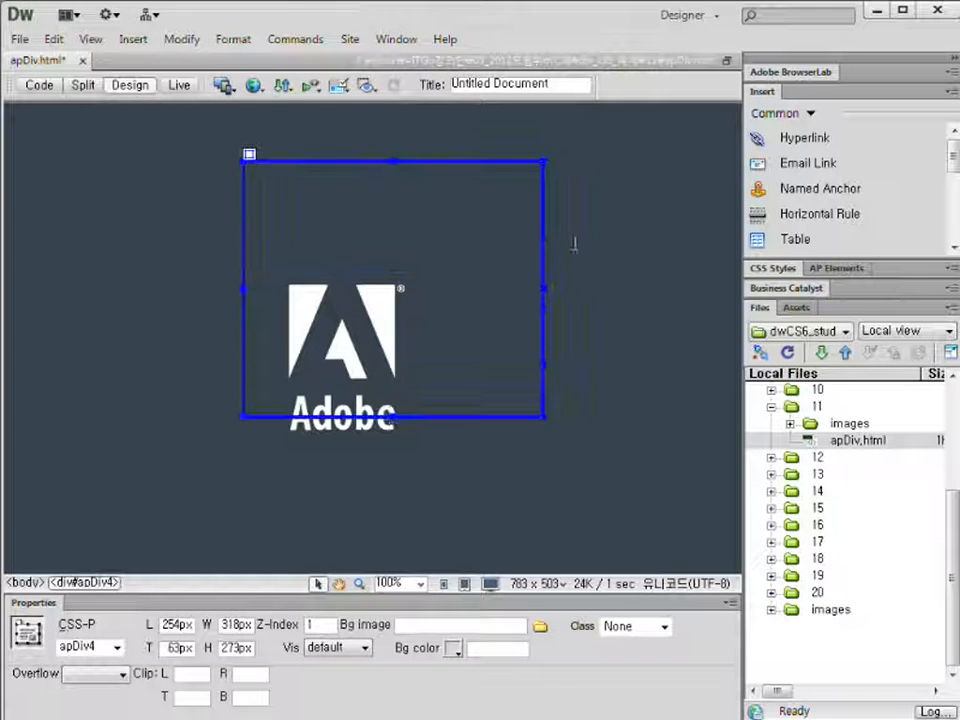
pyautogui.moveTo(544, 290); pyautogui.dragTo(417, 270)
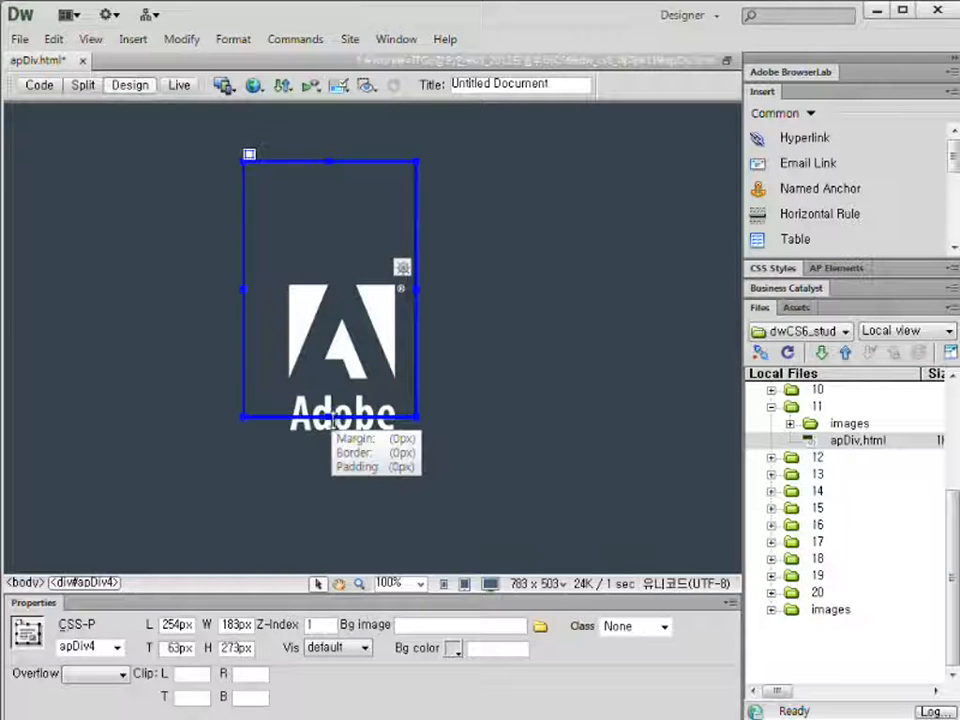
pyautogui.moveTo(333, 416); pyautogui.dragTo(334, 242)
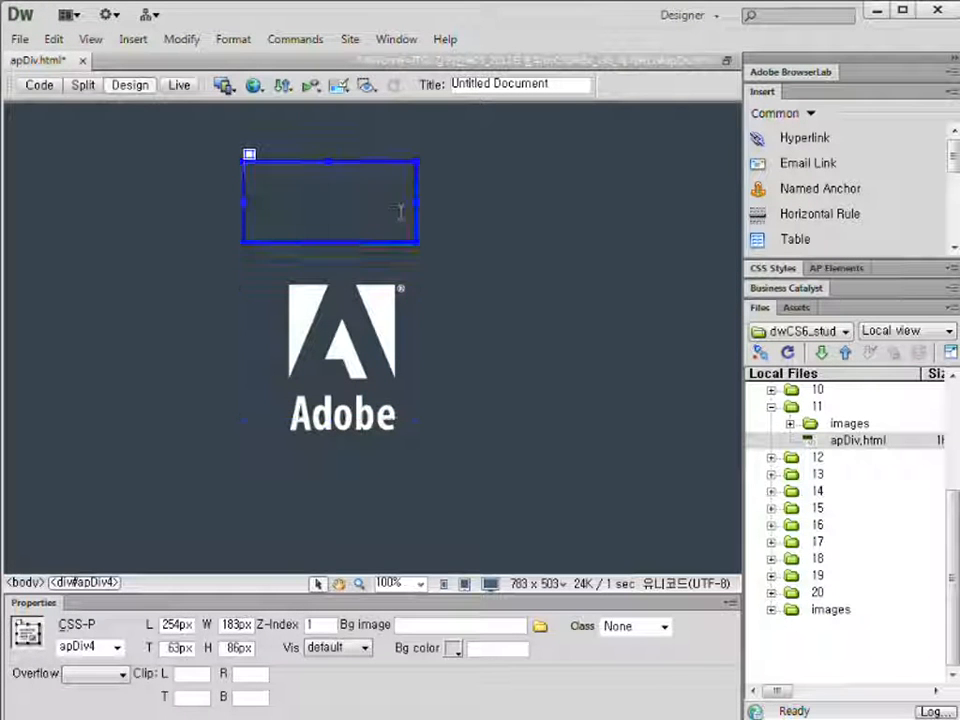
pyautogui.moveTo(413, 206); pyautogui.dragTo(423, 208)
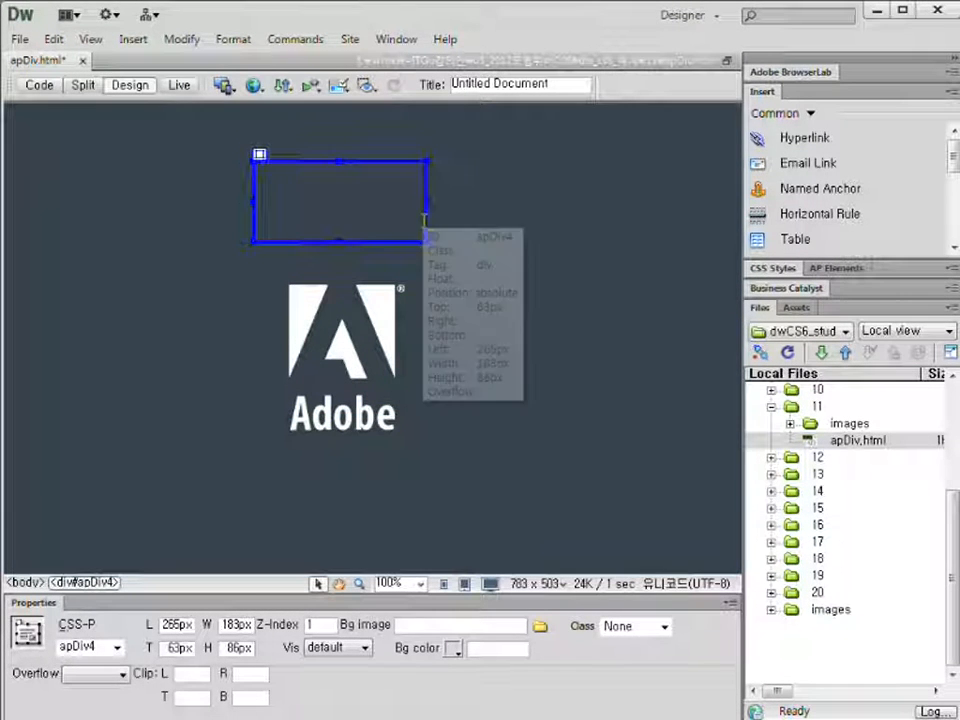
pyautogui.click(327, 272)
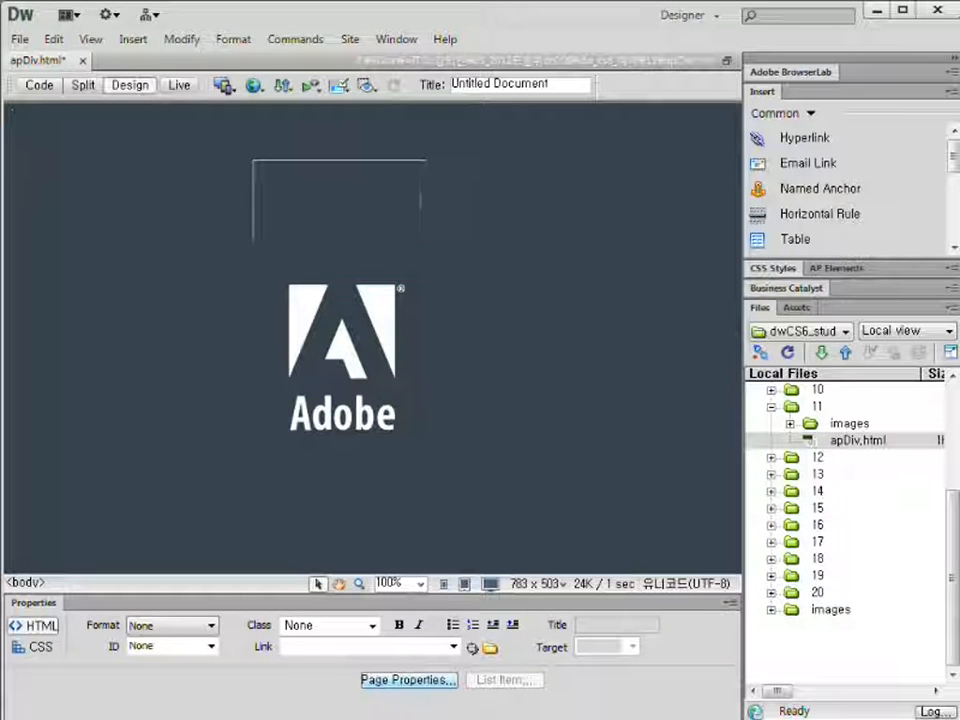
pyautogui.click(427, 204)
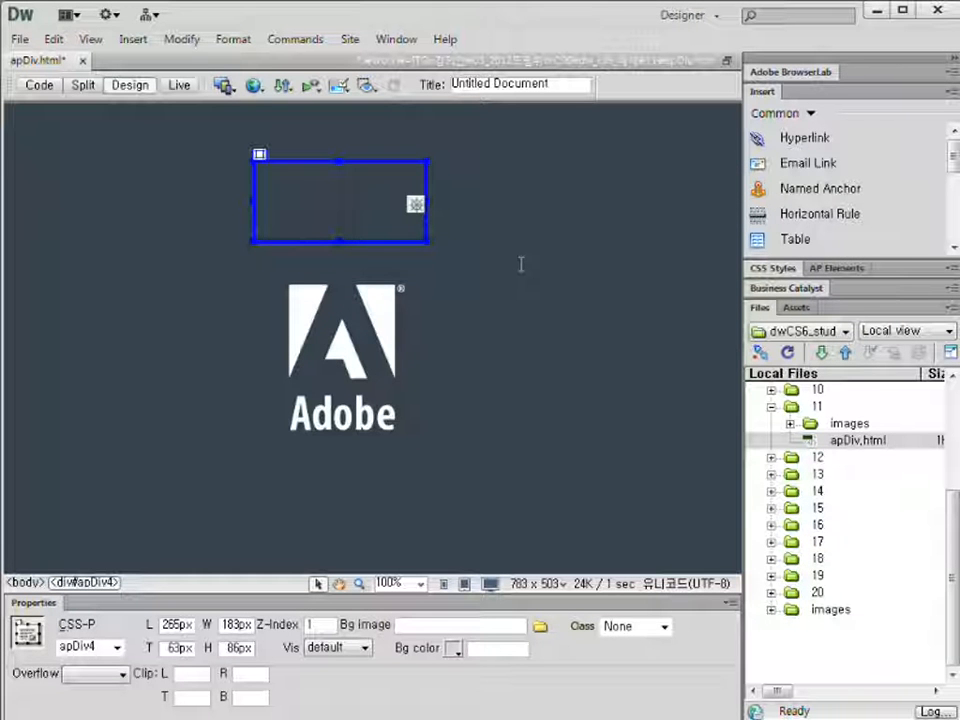
pyautogui.moveTo(375, 207)
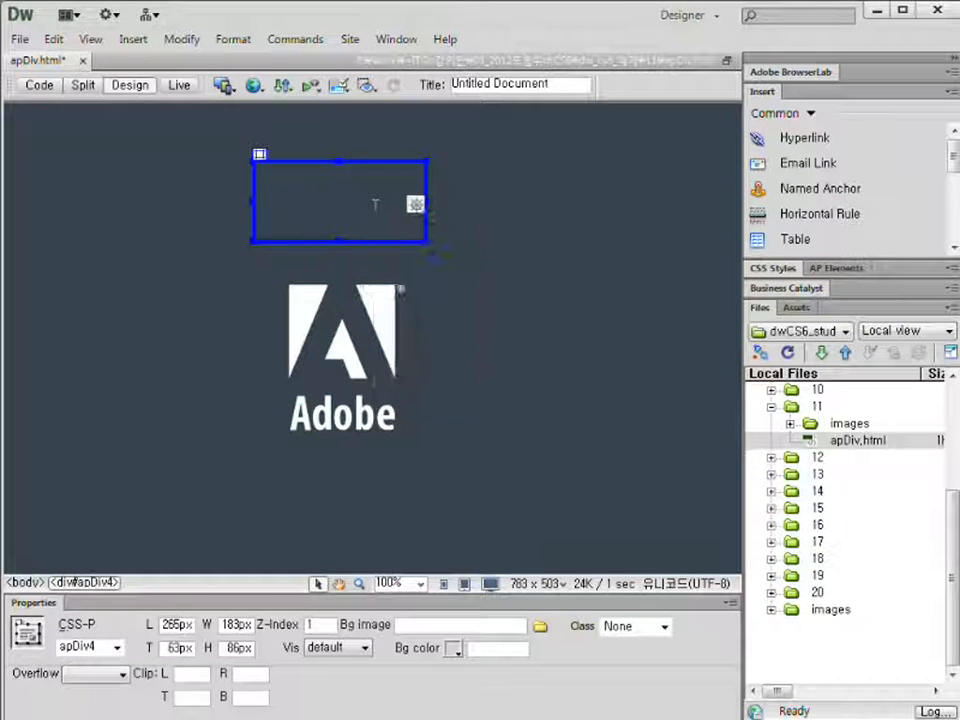
# - Place title.jpg from folder 11's images into the AP Div, skipping the image accessibility attributes
pyautogui.click(782, 440)
pyautogui.scroll(2, 789, 512)
pyautogui.click(790, 508)
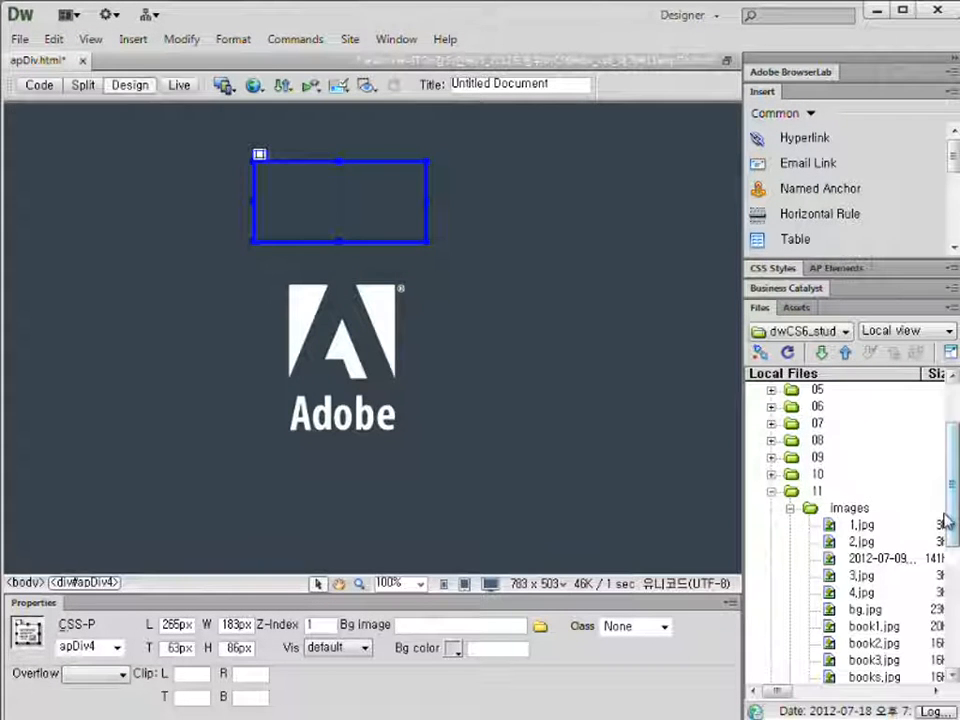
pyautogui.moveTo(953, 513); pyautogui.dragTo(957, 558)
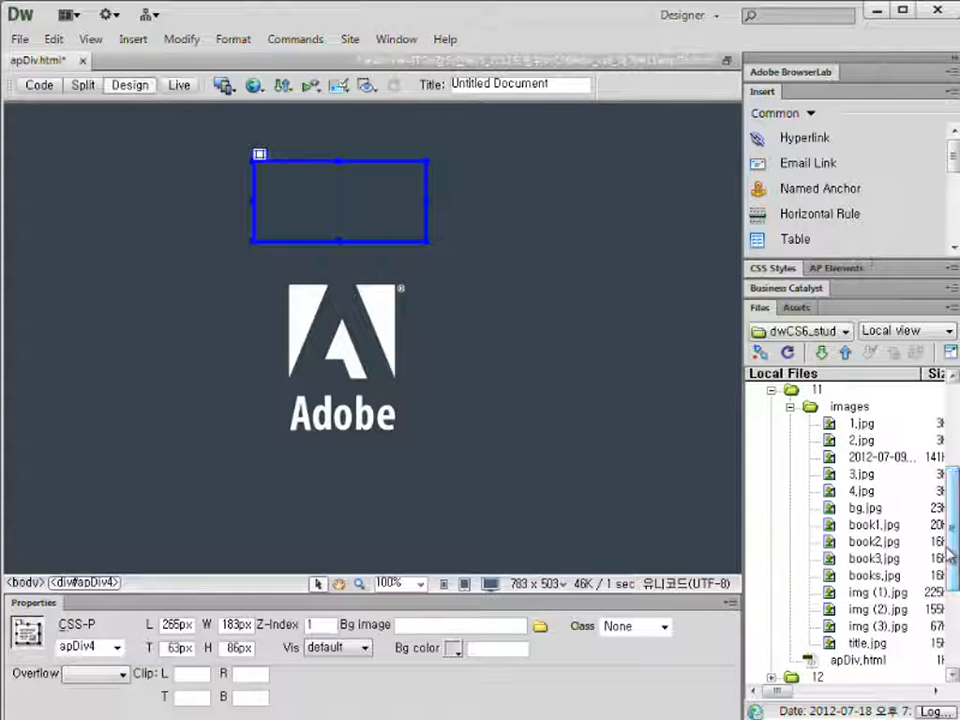
pyautogui.click(873, 645)
pyautogui.moveTo(875, 648); pyautogui.dragTo(390, 235)
pyautogui.click(662, 330)
# - Position the banner AP Div at 0 px left and 0 px top, and shorten it to about 71 px high
pyautogui.moveTo(466, 242); pyautogui.dragTo(226, 199)
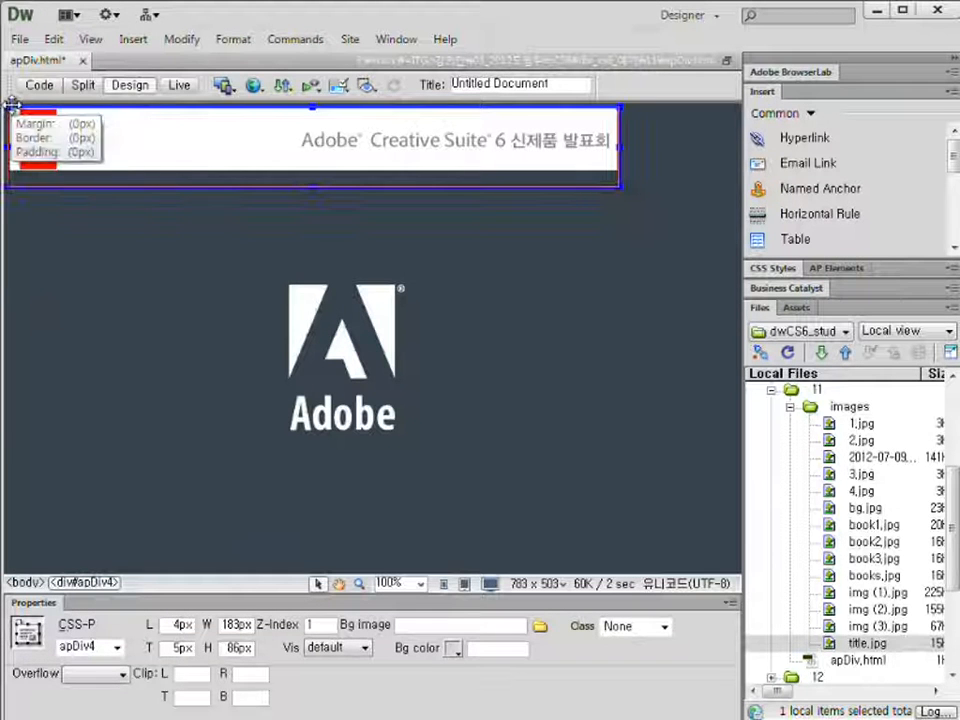
pyautogui.moveTo(181, 626); pyautogui.dragTo(173, 626)
pyautogui.write('0')
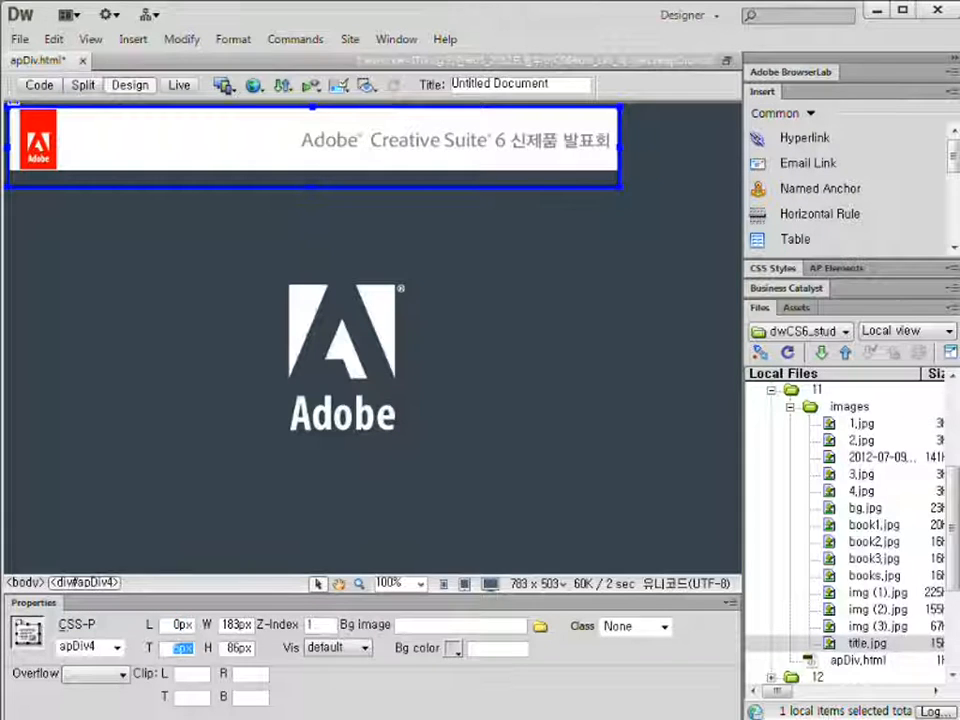
pyautogui.press('Tab')
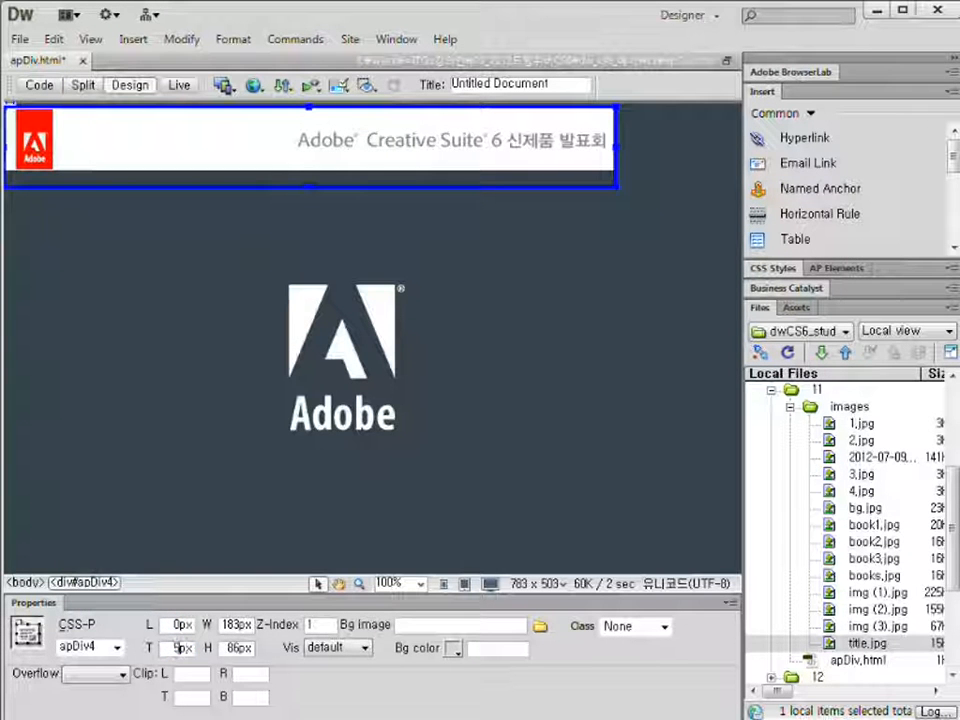
pyautogui.write('0')
pyautogui.press('Return')
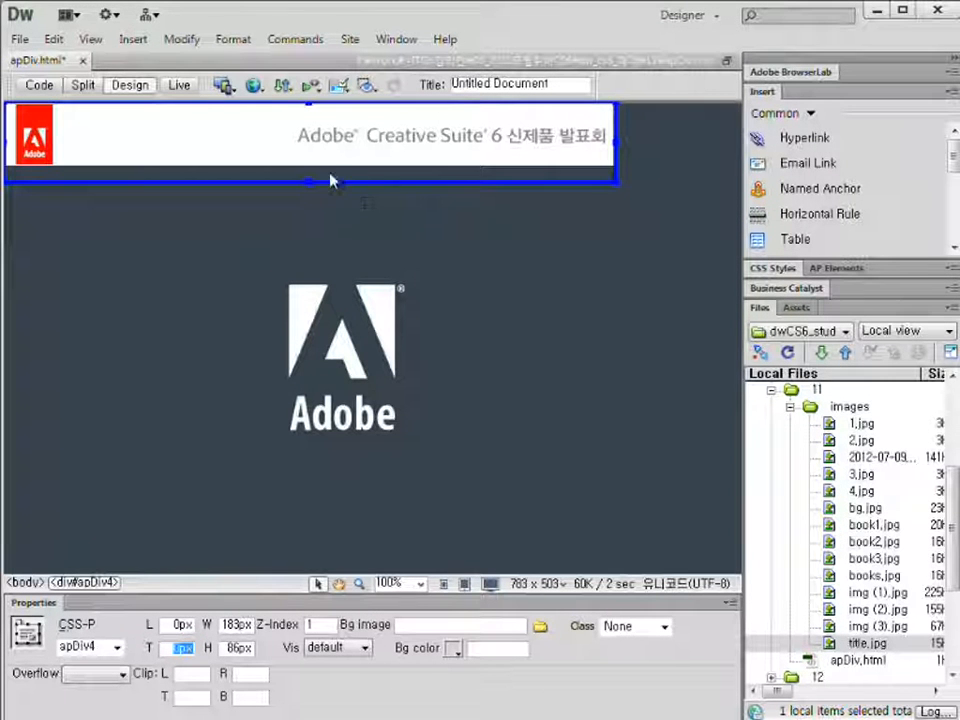
pyautogui.moveTo(308, 182); pyautogui.dragTo(308, 169)
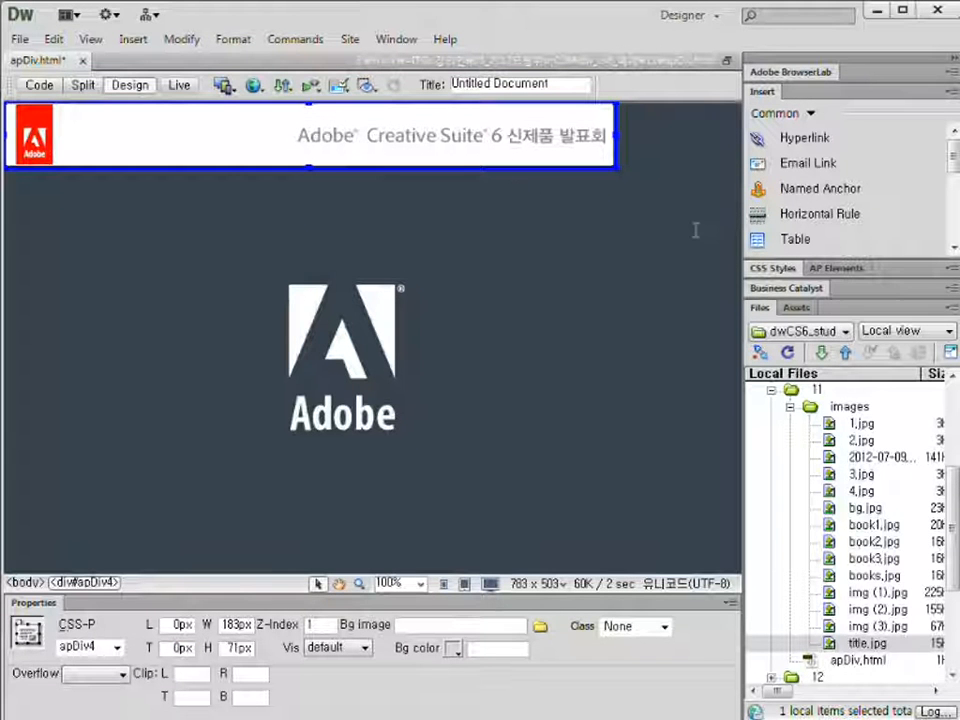
# - Set the page title to "apDiv실습" and save the page as apDivFin.html
pyautogui.click(569, 85)
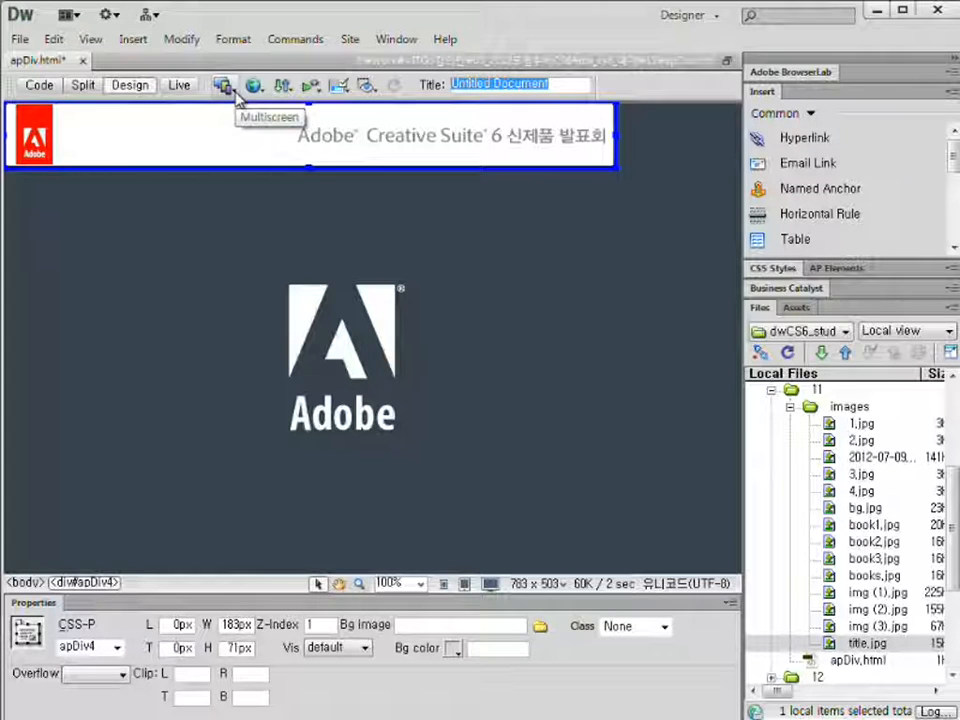
pyautogui.write('ㅁ')
pyautogui.write('pDiv')
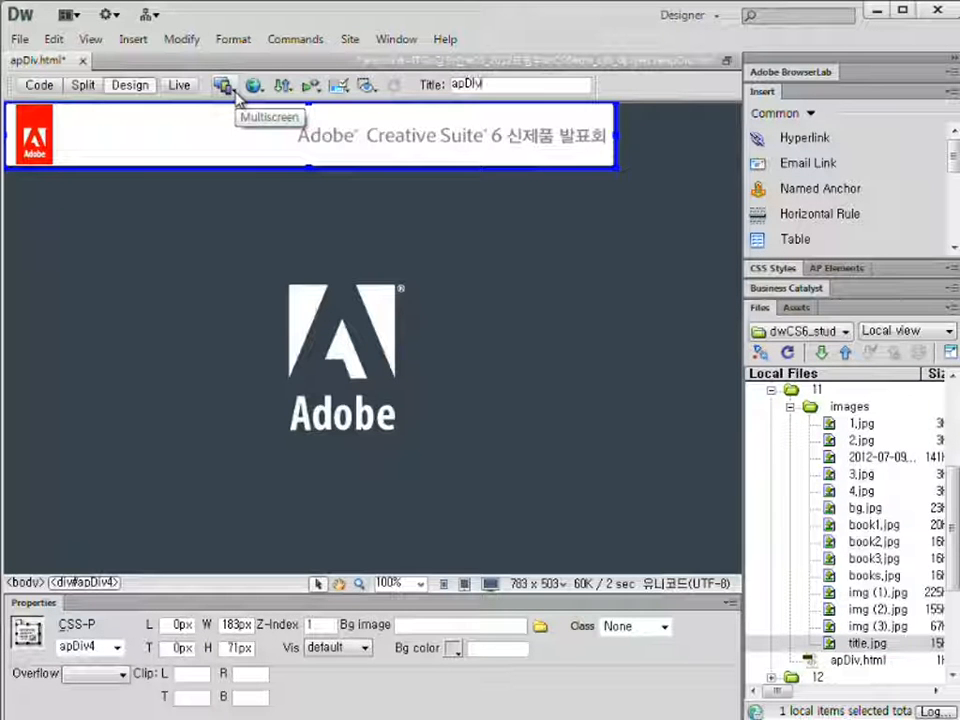
pyautogui.write('습')
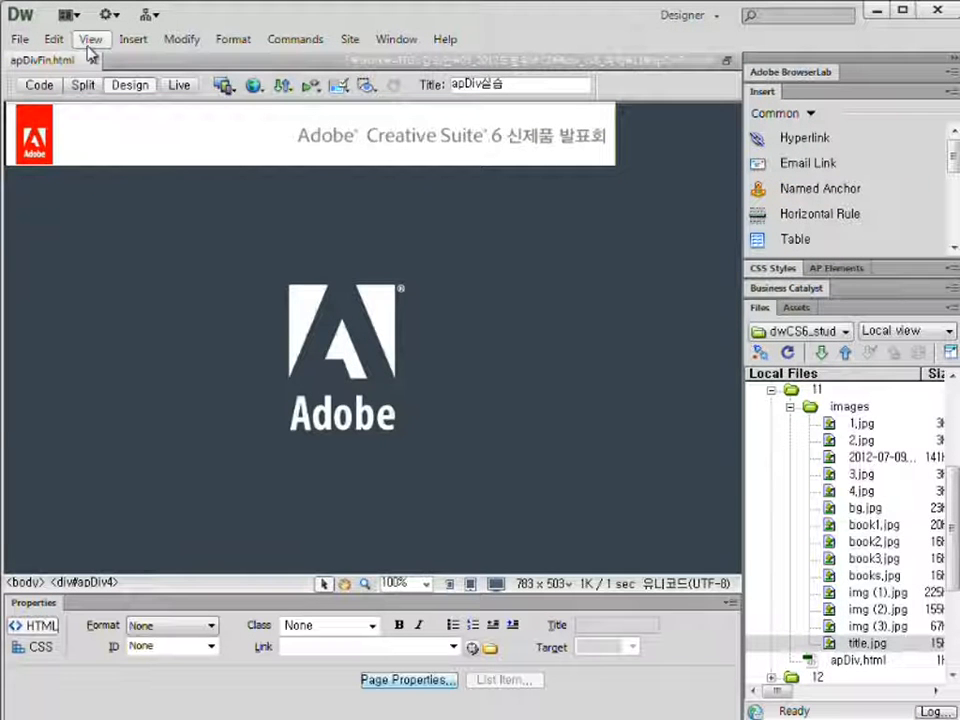
# - Preview the page with the title banner in Live view, and return to Design view
pyautogui.click(180, 86)
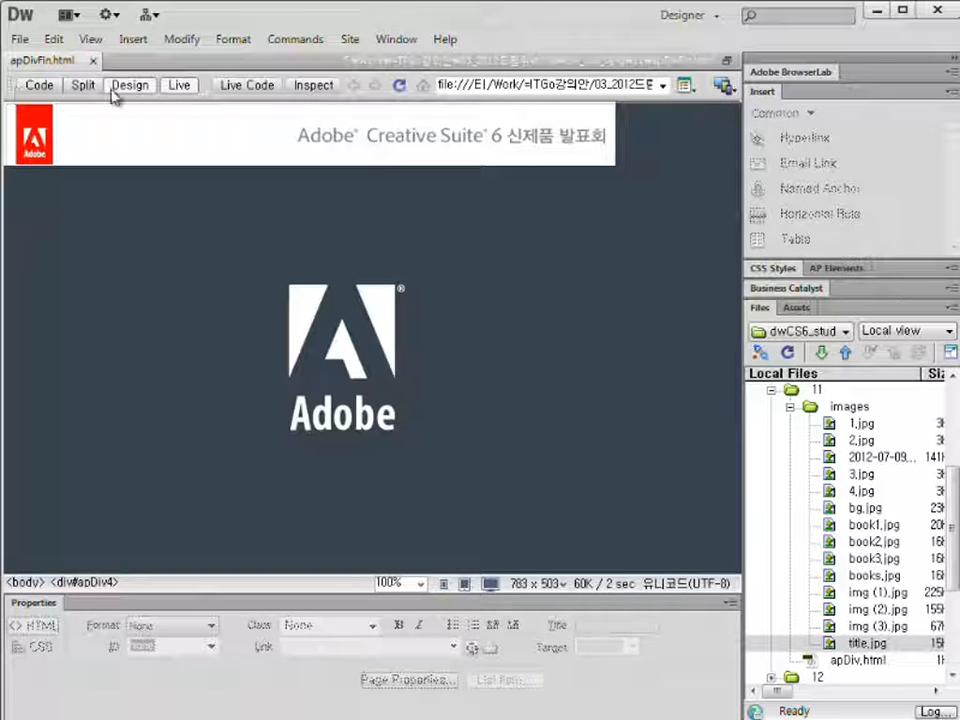
pyautogui.click(179, 86)
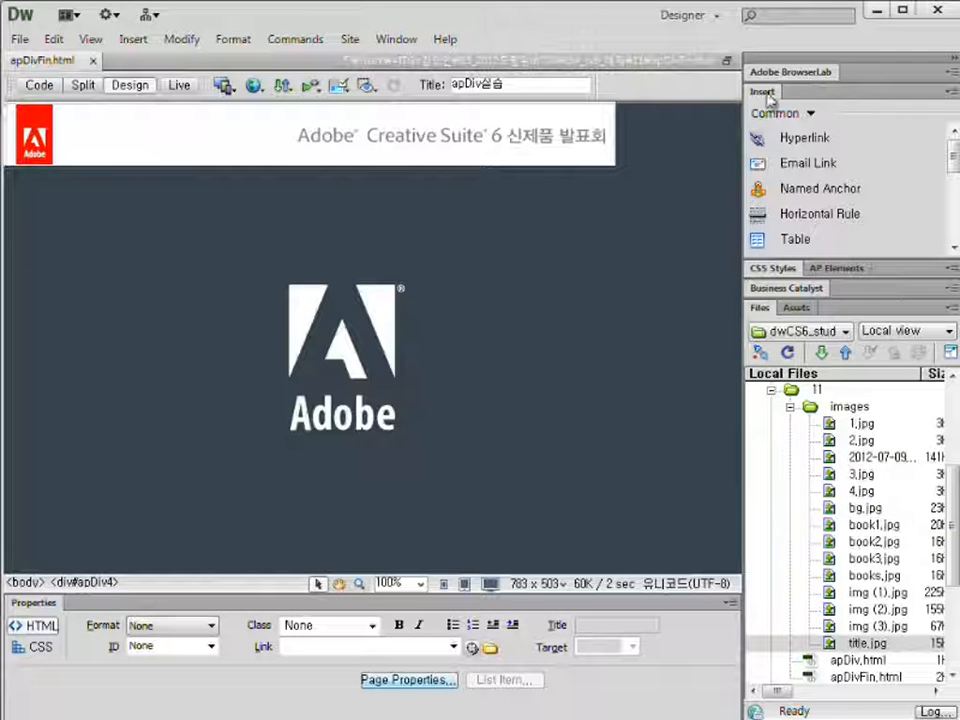
# - Draw a new AP Div on the empty background to the right of the Adobe logo, using the Draw AP Div layout tool
pyautogui.scroll(-3, 850, 188)
pyautogui.moveTo(956, 213); pyautogui.dragTo(954, 145)
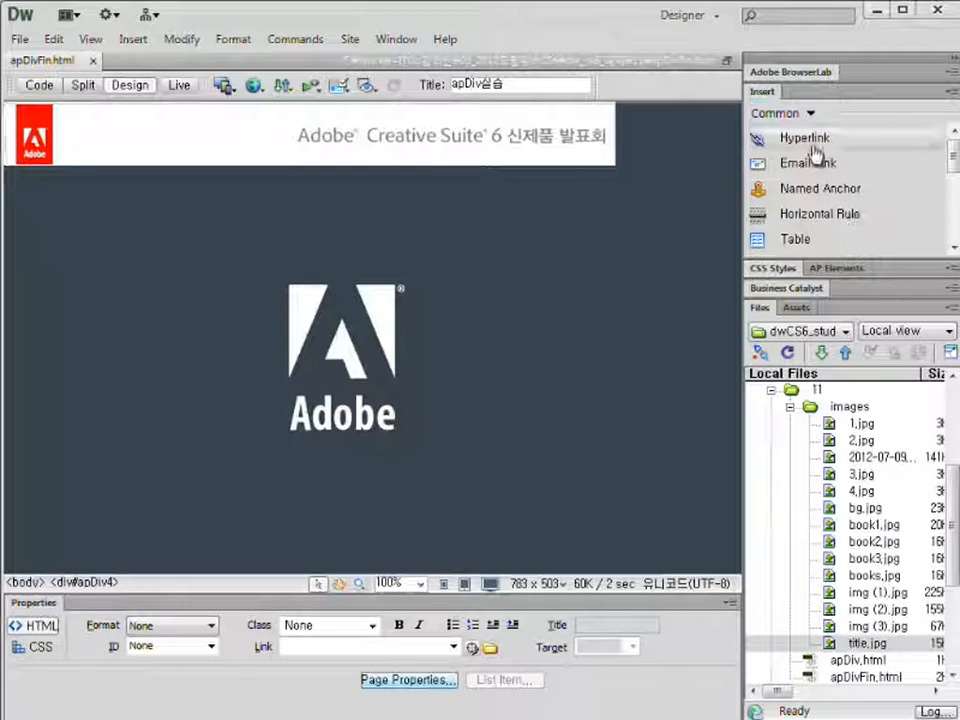
pyautogui.moveTo(945, 157)
pyautogui.mouseDown()
pyautogui.moveTo(952, 198)
pyautogui.moveTo(950, 152)
pyautogui.mouseUp()
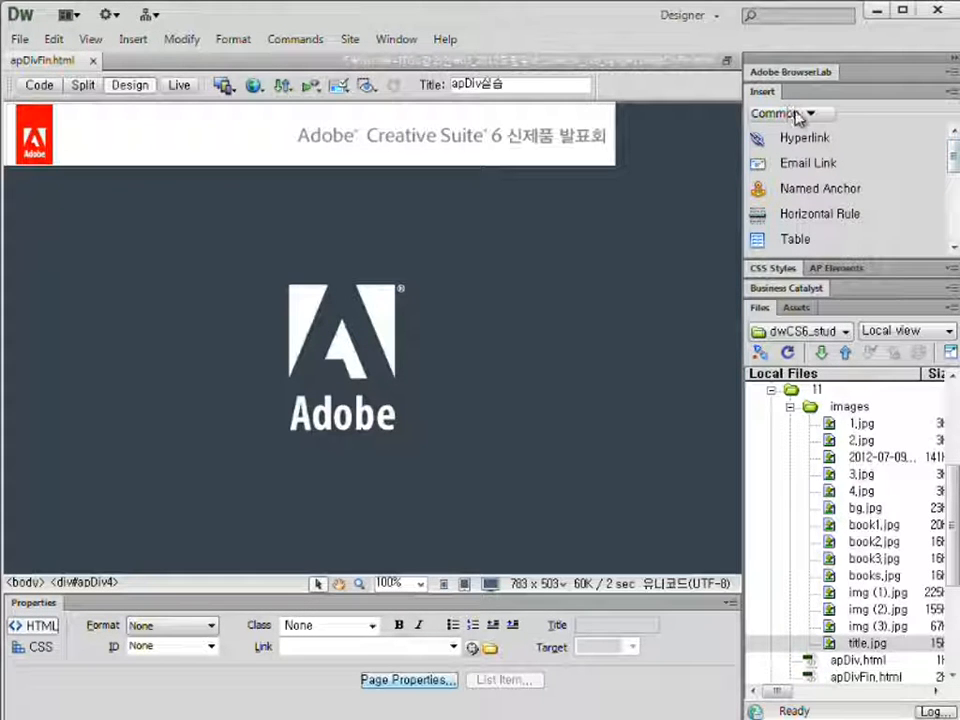
pyautogui.click(813, 115)
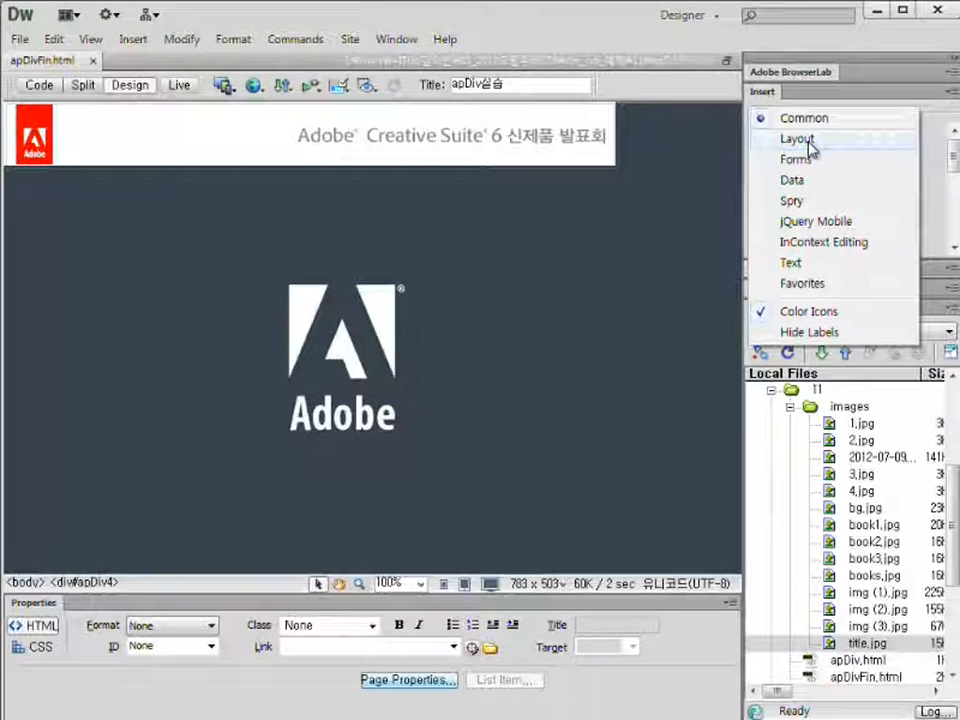
pyautogui.click(812, 148)
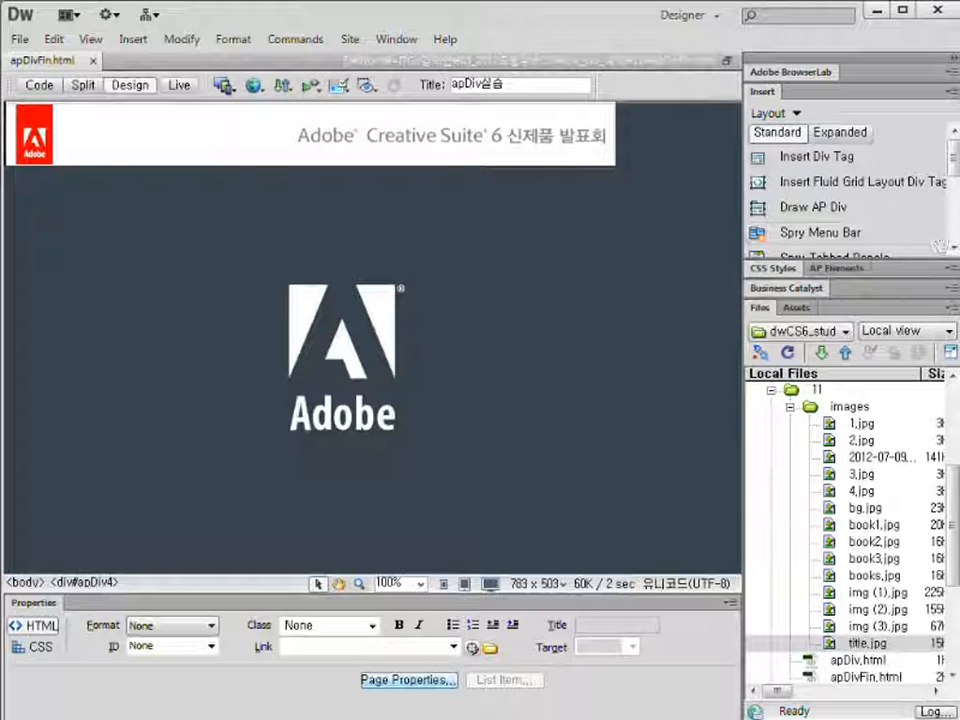
pyautogui.click(800, 208)
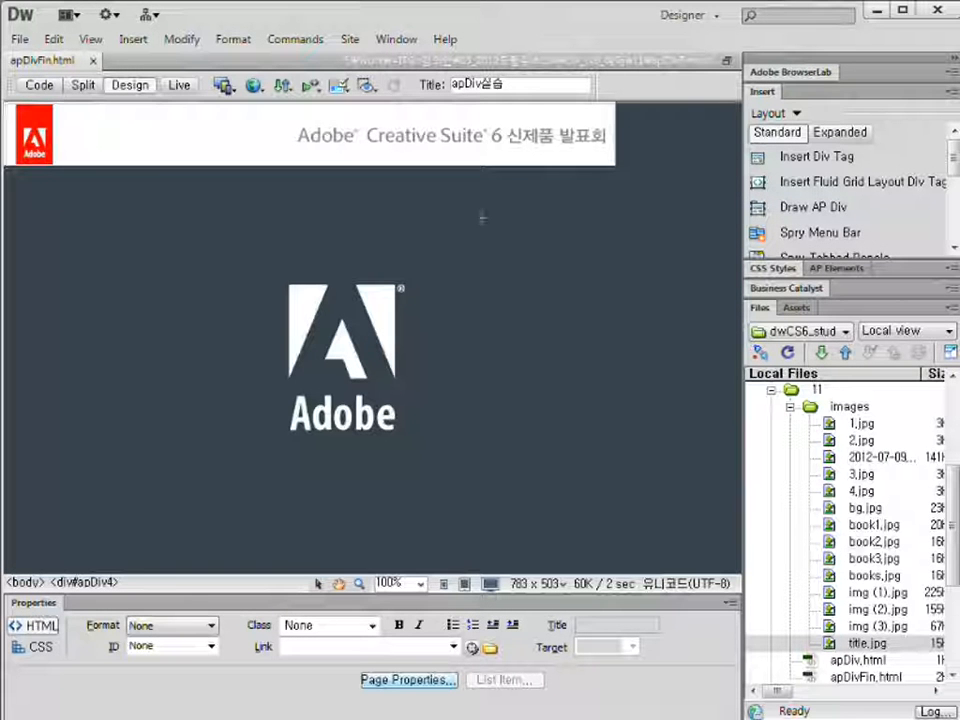
pyautogui.moveTo(462, 220)
pyautogui.mouseDown()
pyautogui.moveTo(634, 386)
pyautogui.moveTo(645, 372)
pyautogui.mouseUp()
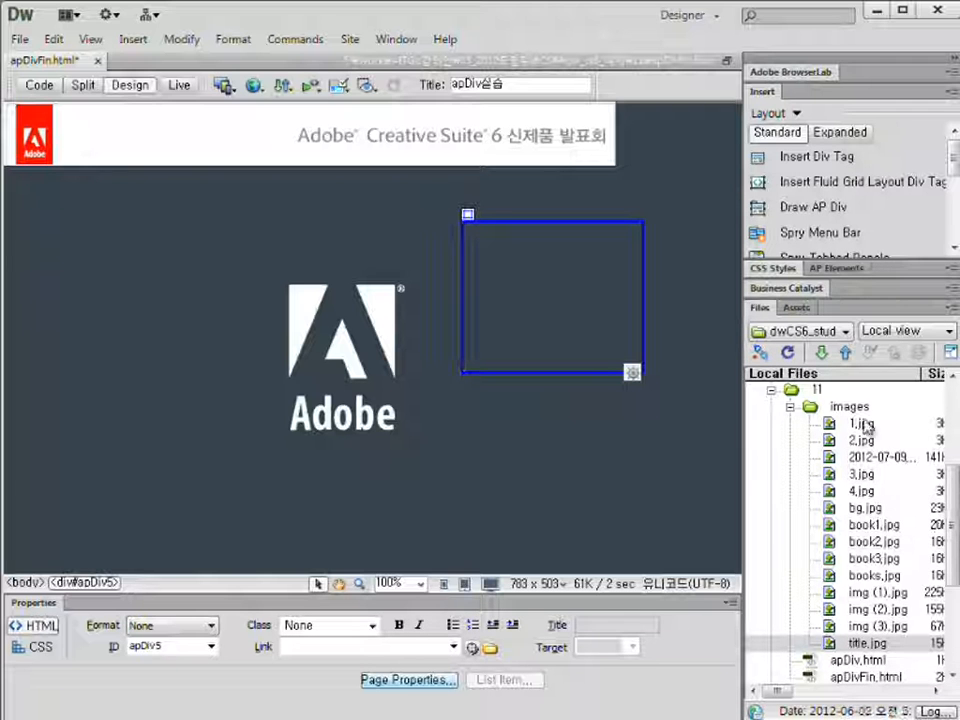
# - Place books.jpg from the images folder into the new AP Div, skipping the image accessibility attributes
pyautogui.click(885, 575)
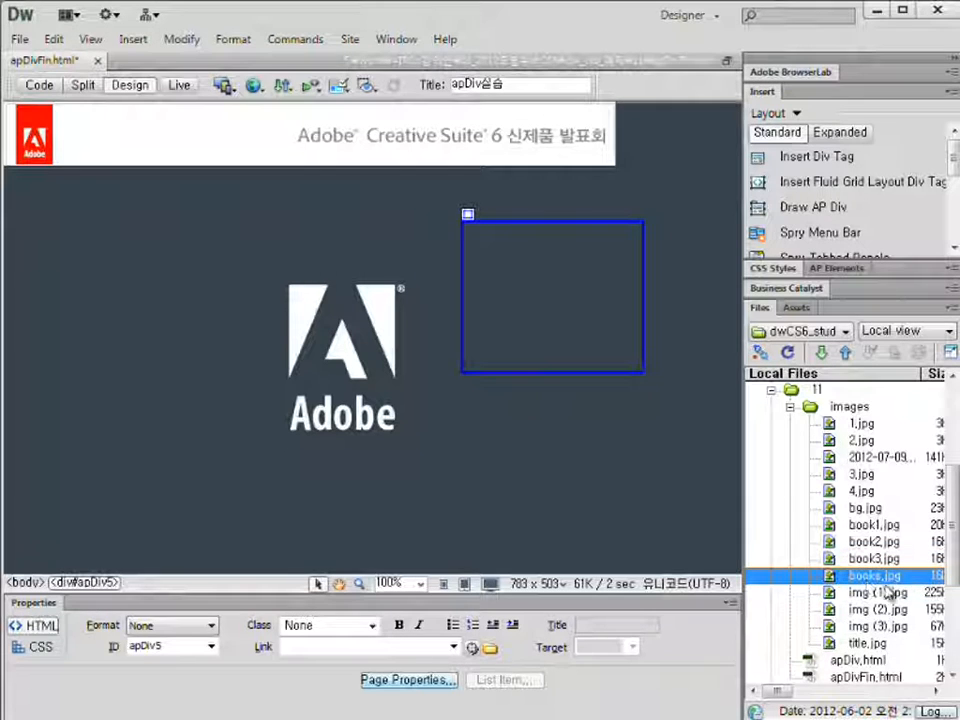
pyautogui.moveTo(900, 579); pyautogui.dragTo(510, 268)
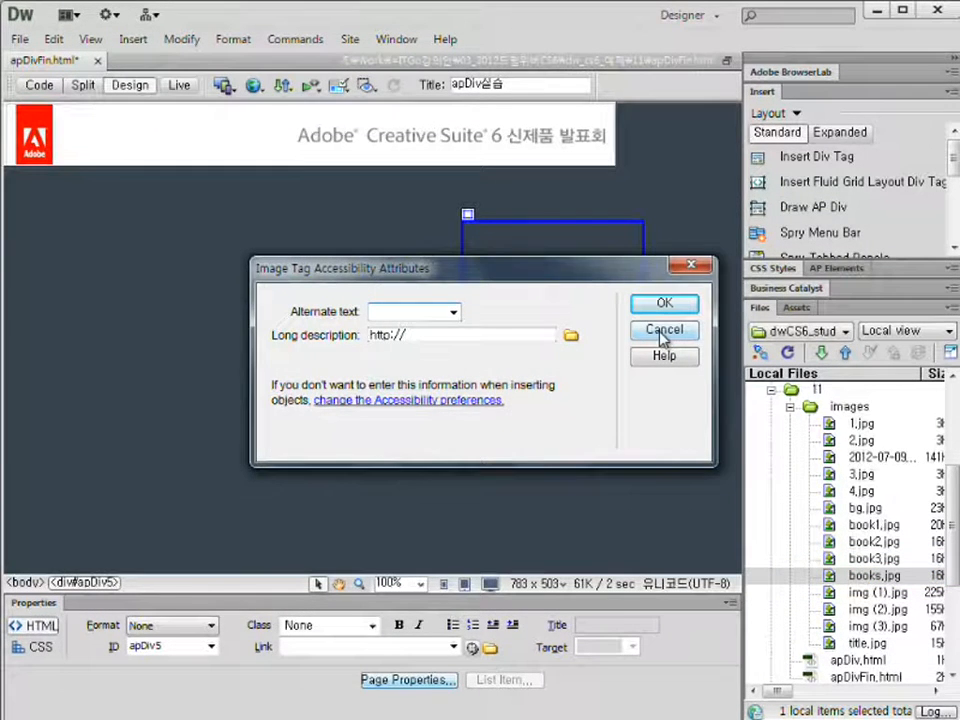
pyautogui.click(663, 331)
# - Shrink the AP Div around the books image to about 147 × 105 px
pyautogui.click(638, 366)
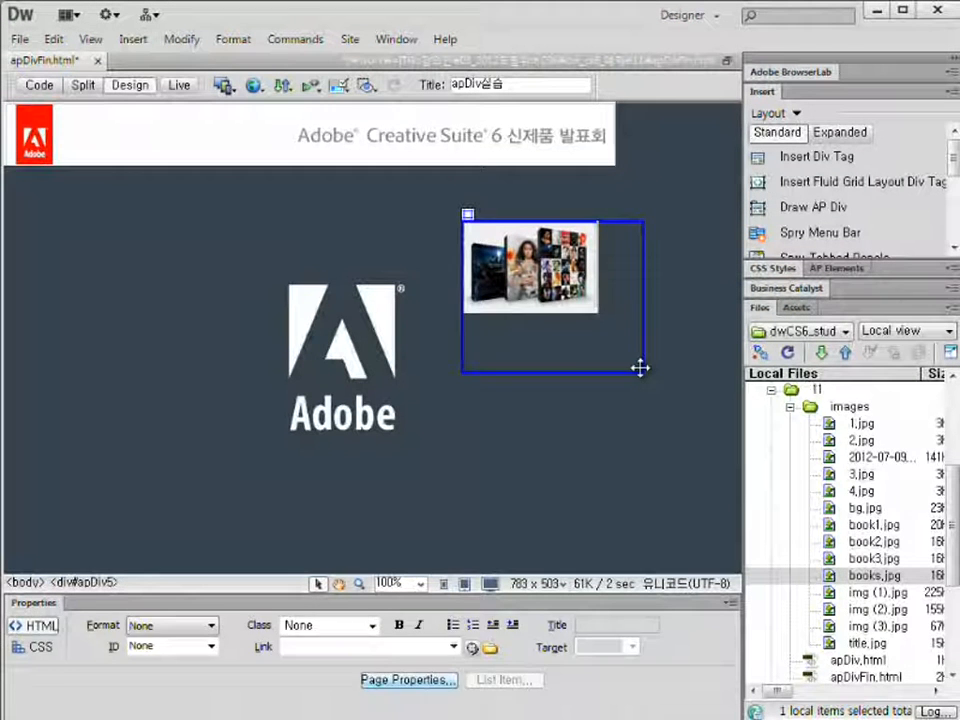
pyautogui.click(639, 373)
pyautogui.moveTo(600, 322); pyautogui.dragTo(601, 321)
# - Move the books AP Div beside the title banner's right end, at about 648 px left, and set its top to 0 px
pyautogui.moveTo(467, 214); pyautogui.dragTo(619, 105)
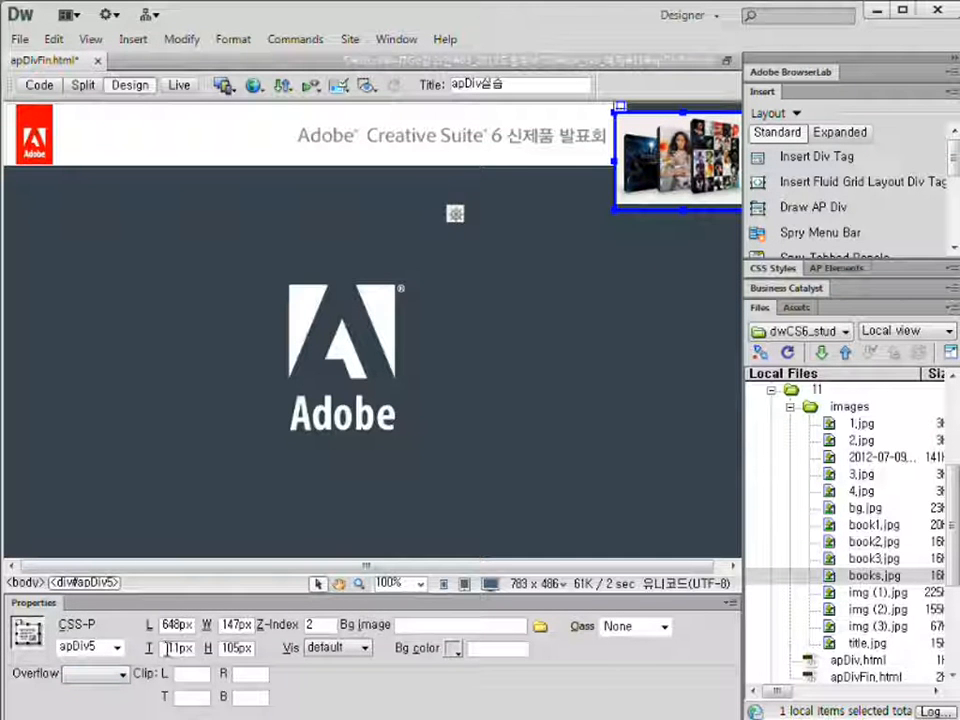
pyautogui.moveTo(167, 648); pyautogui.dragTo(179, 650)
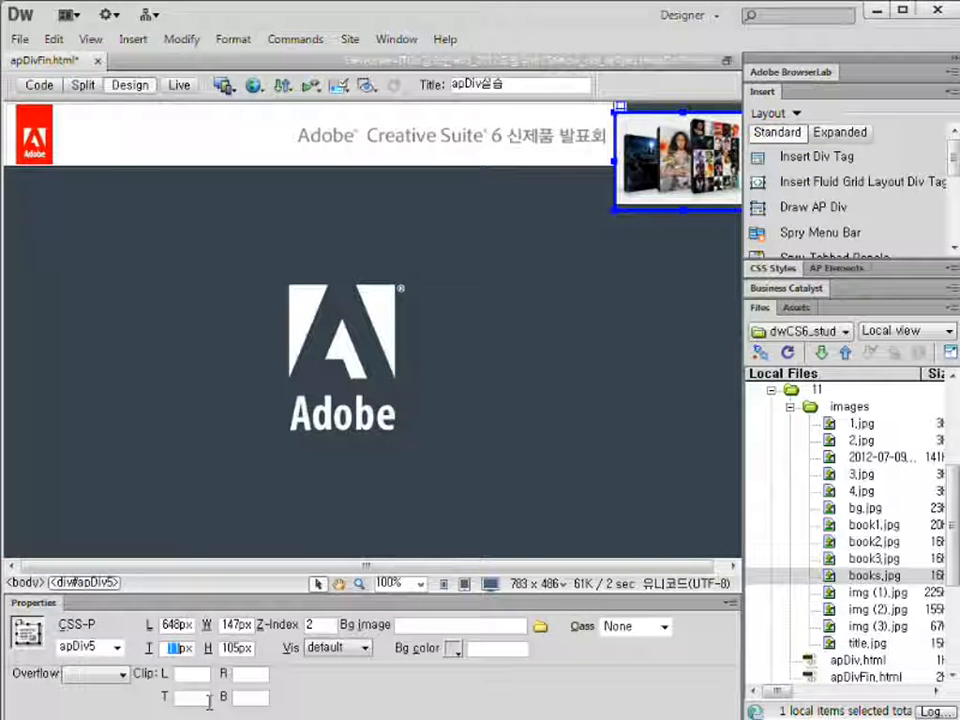
pyautogui.write('0')
pyautogui.press('Return')
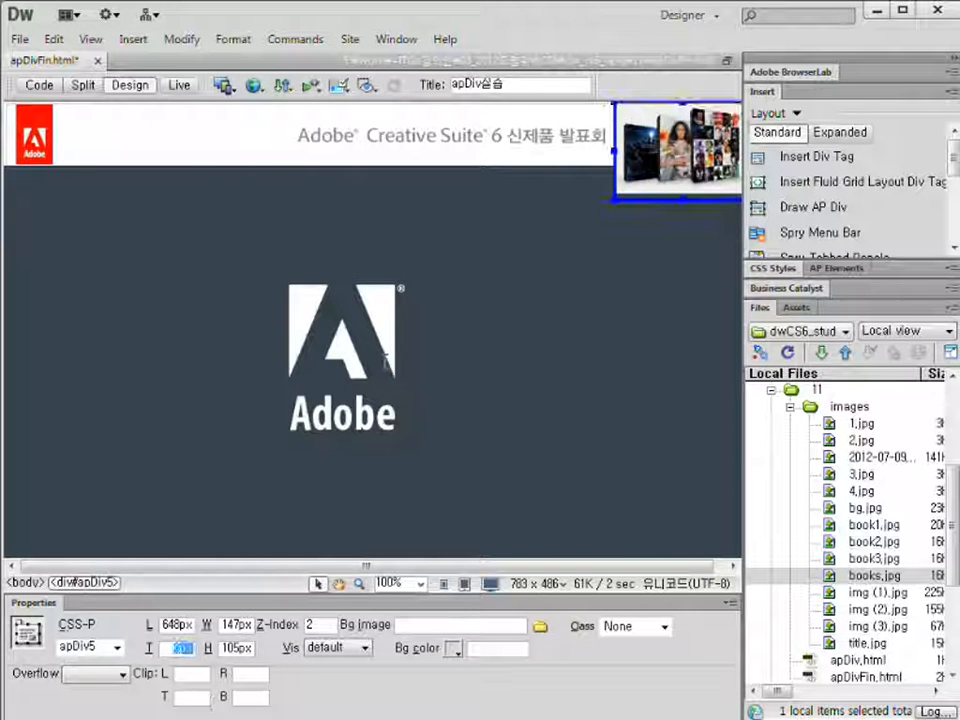
pyautogui.moveTo(524, 568); pyautogui.dragTo(543, 569)
pyautogui.click(692, 212)
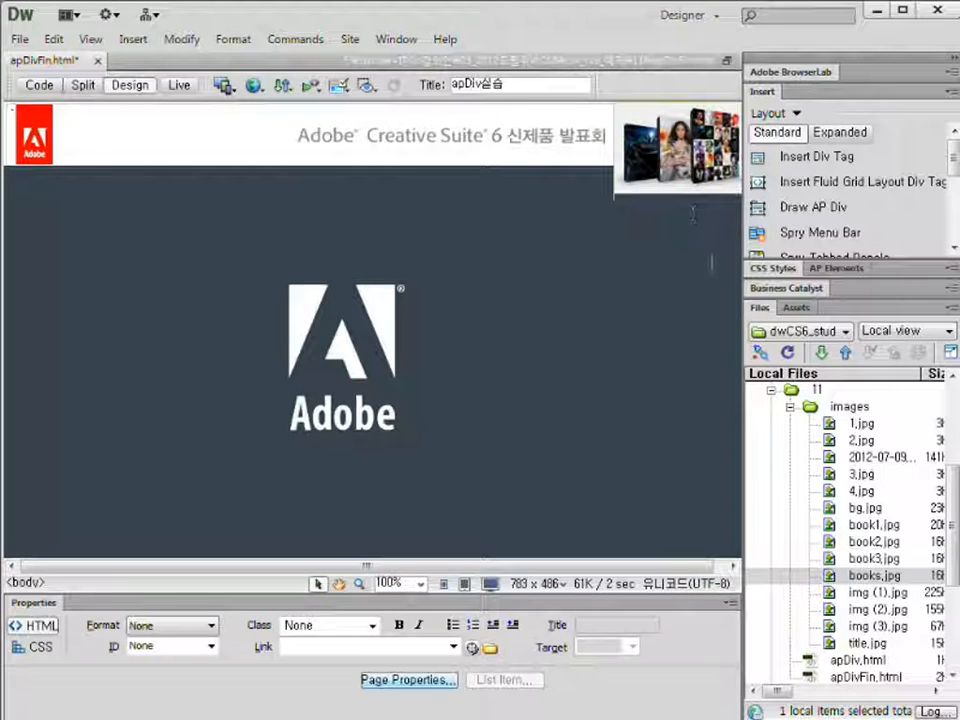
# - Preview the page with the placed books image in Live view and return to Design view
pyautogui.click(180, 85)
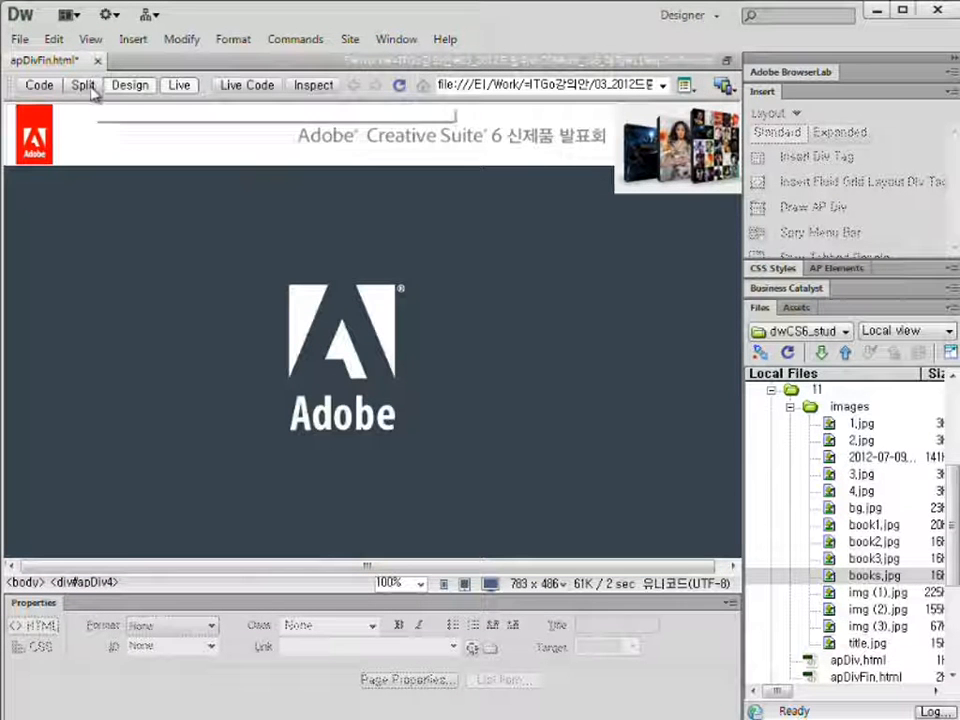
pyautogui.click(180, 87)
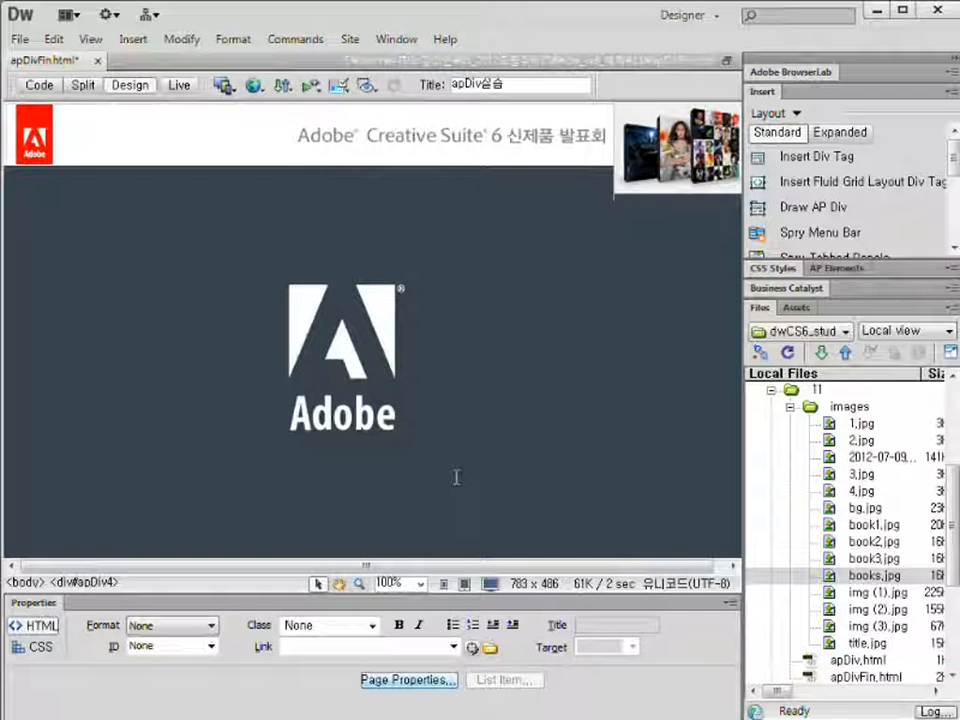
# - Place book1.jpg in a new AP Div drawn to the right of the Adobe logo and narrow the Div to about 95 px
pyautogui.click(793, 208)
pyautogui.moveTo(506, 210)
pyautogui.mouseDown()
pyautogui.moveTo(666, 336)
pyautogui.moveTo(661, 326)
pyautogui.mouseUp()
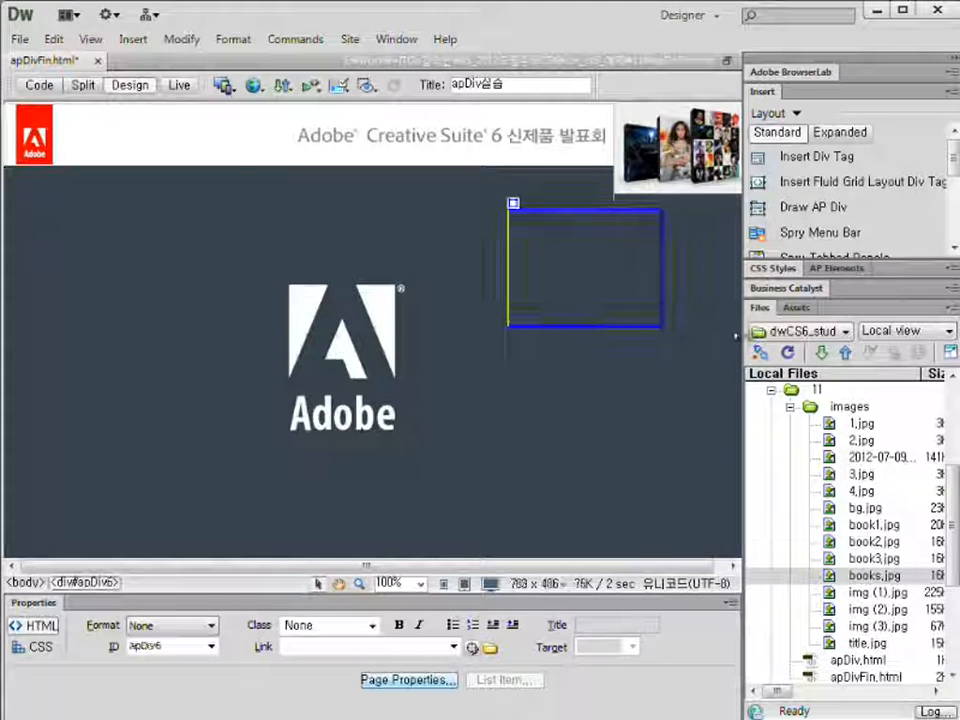
pyautogui.click(874, 528)
pyautogui.moveTo(874, 535); pyautogui.dragTo(596, 274)
pyautogui.click(668, 334)
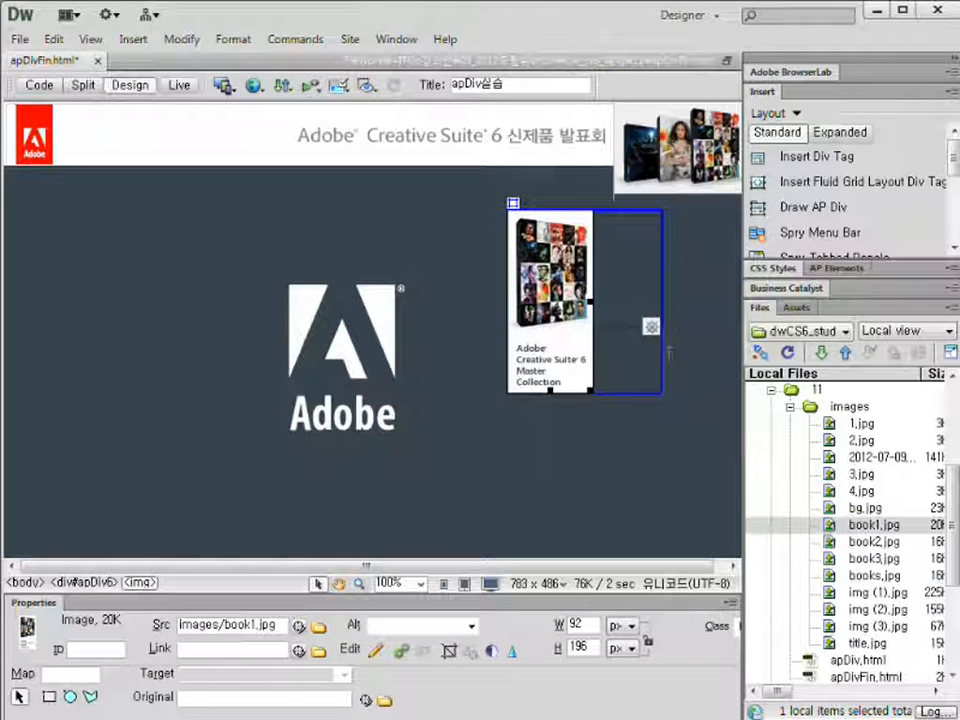
pyautogui.click(625, 314)
pyautogui.click(661, 352)
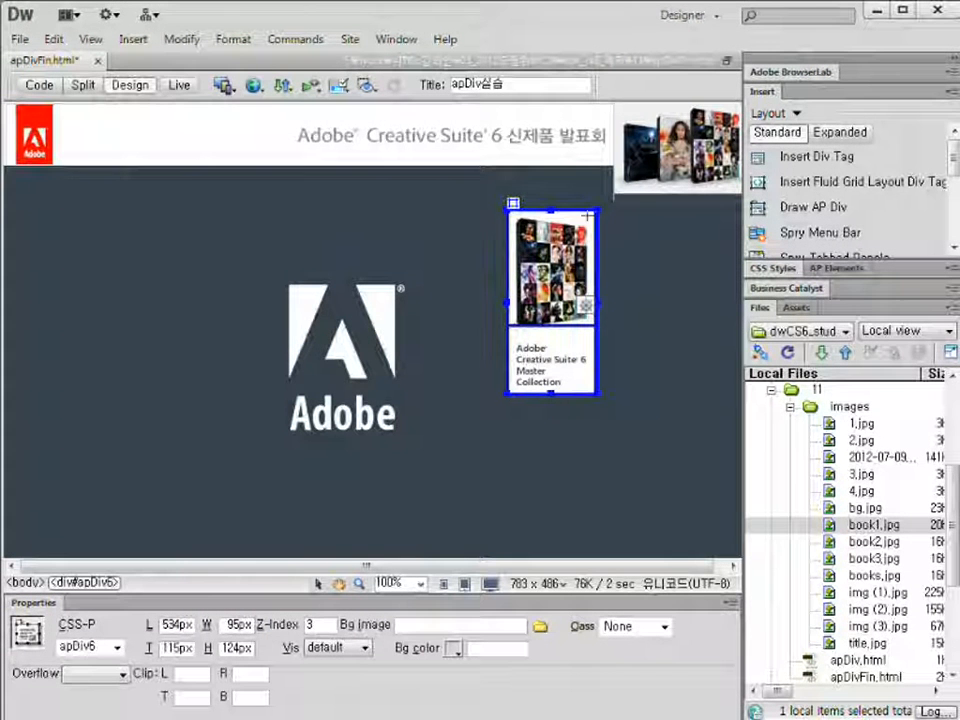
# - Place book2.jpg in a new AP Div beside the first book and move it to about 621 px left and 124 px top
pyautogui.moveTo(600, 212); pyautogui.dragTo(688, 398)
pyautogui.click(860, 541)
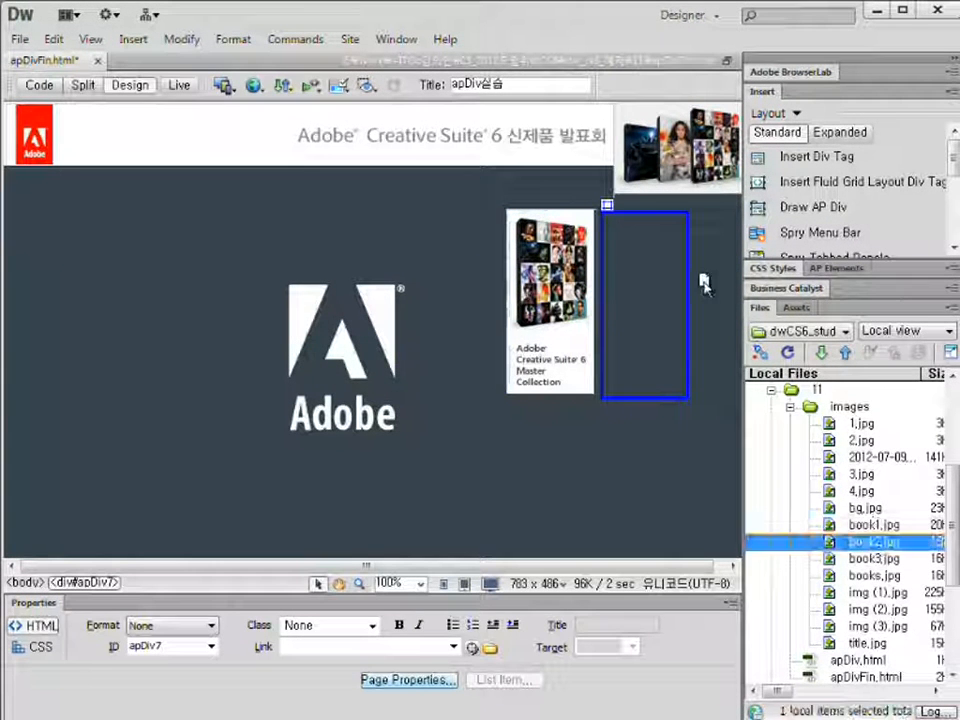
pyautogui.moveTo(622, 253); pyautogui.dragTo(624, 256)
pyautogui.click(658, 330)
pyautogui.moveTo(675, 399); pyautogui.dragTo(662, 405)
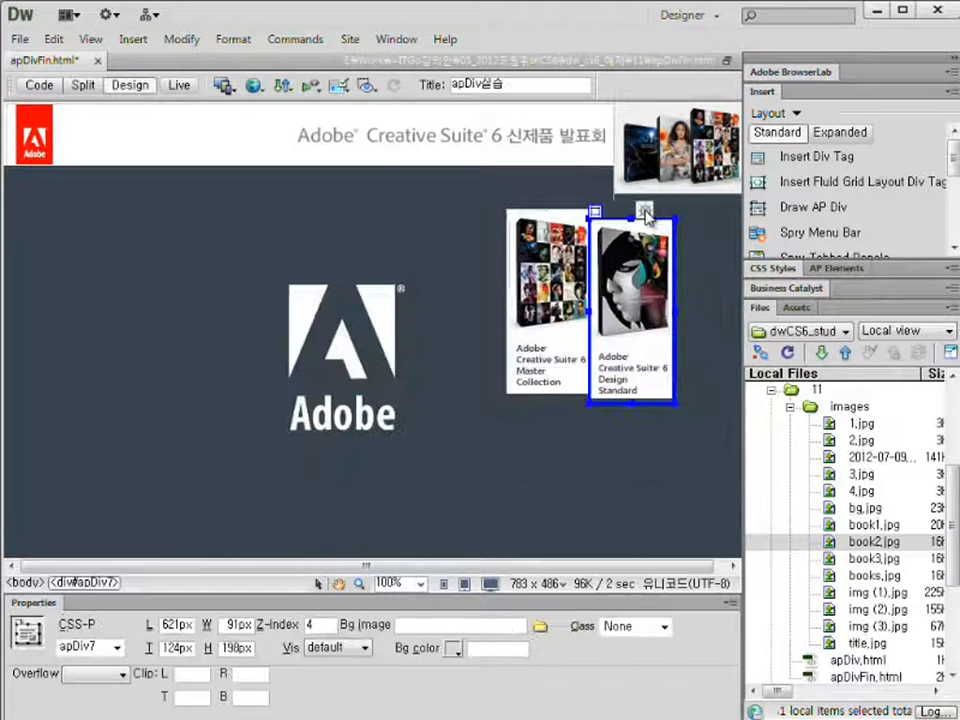
# - Draw a third AP Div beside the second book and place book3.jpg in it, skipping the image accessibility attributes
pyautogui.moveTo(664, 197); pyautogui.dragTo(735, 386)
pyautogui.click(872, 559)
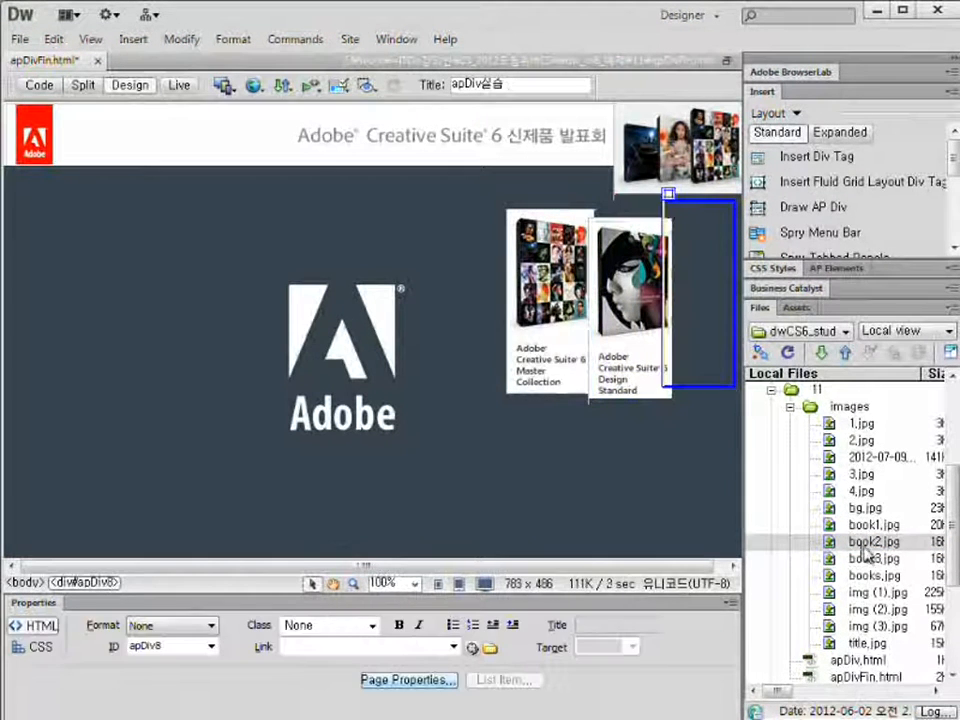
pyautogui.moveTo(872, 563); pyautogui.dragTo(701, 313)
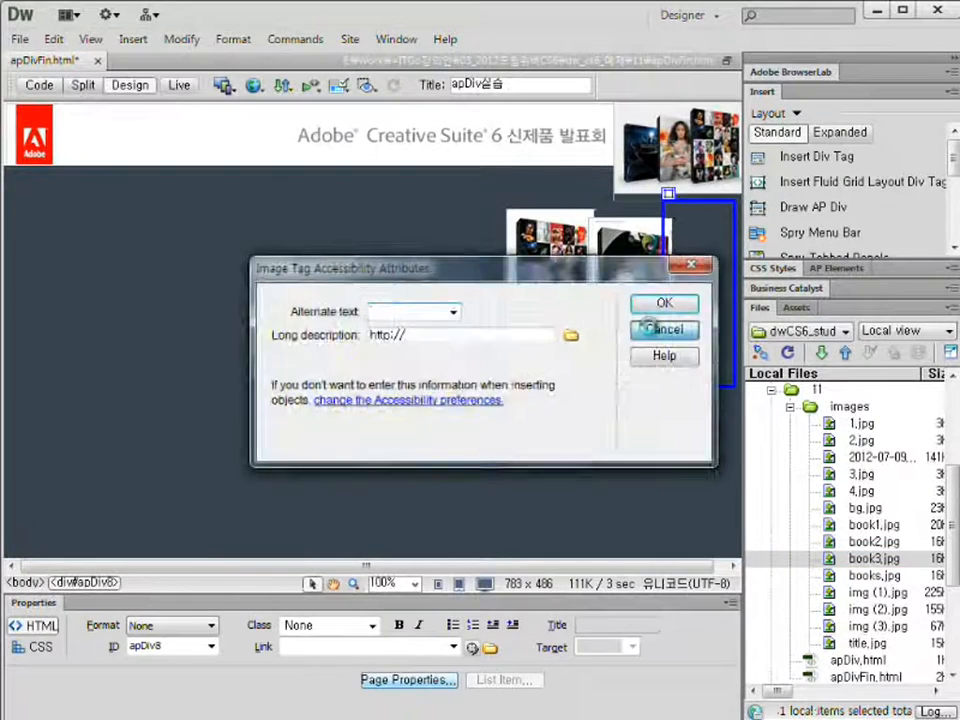
pyautogui.click(664, 330)
pyautogui.click(656, 445)
# - Move the three book AP Divs into a side-by-side row right of the Adobe logo, the first at about 465 px left and 109 px top
pyautogui.click(573, 345)
pyautogui.moveTo(557, 396); pyautogui.dragTo(504, 392)
pyautogui.moveTo(694, 385); pyautogui.dragTo(636, 387)
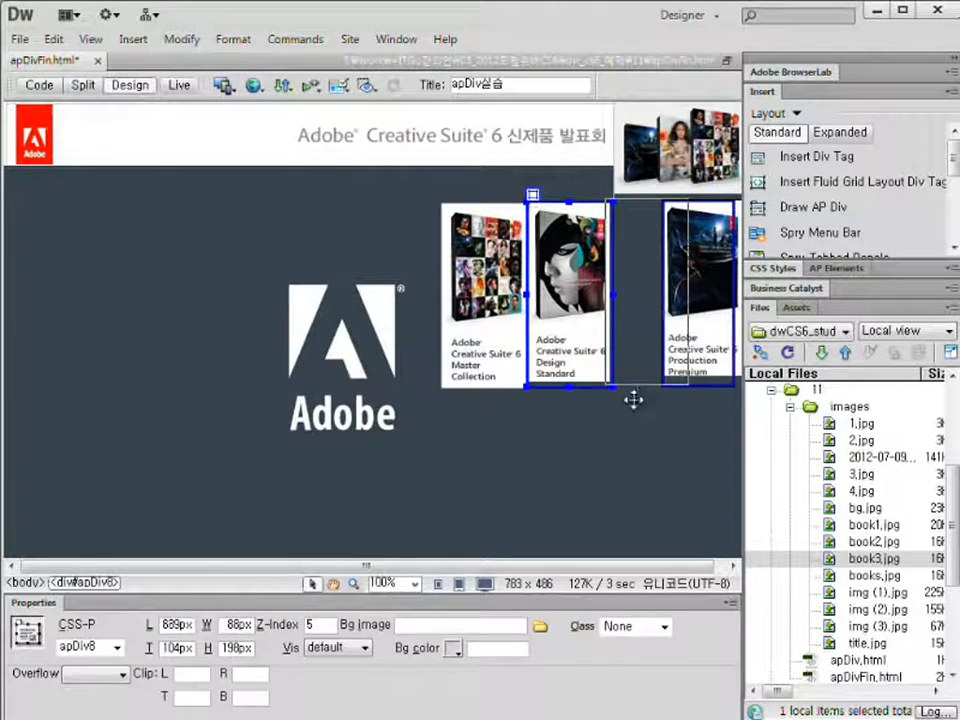
pyautogui.click(643, 470)
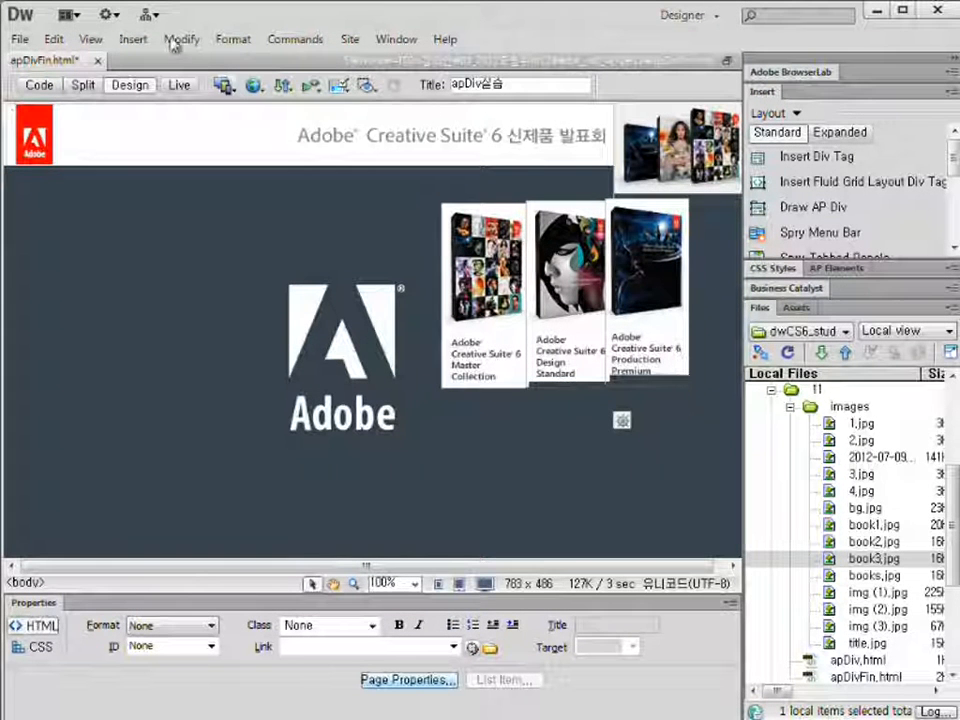
# - Preview the row of books in Live view and check each book image's alignment in Design view
pyautogui.click(181, 87)
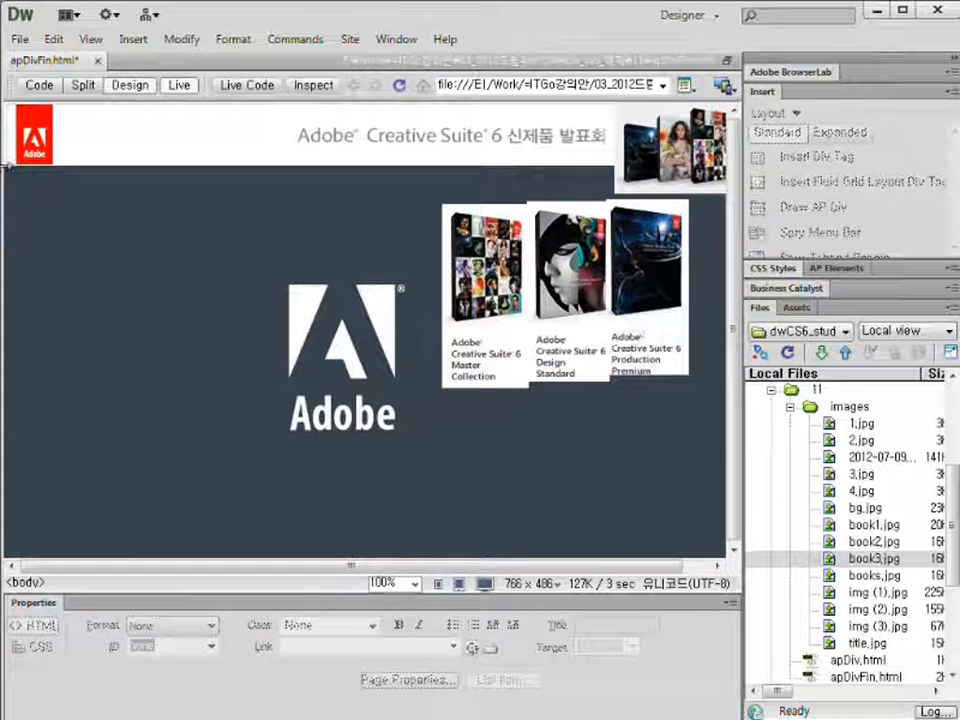
pyautogui.click(186, 88)
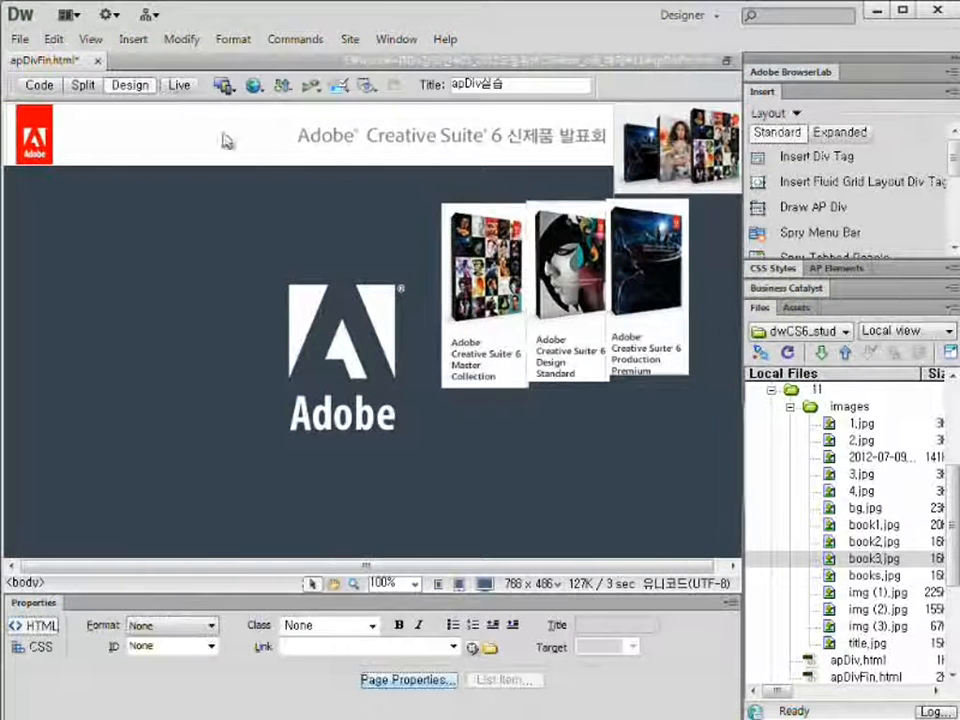
pyautogui.click(518, 373)
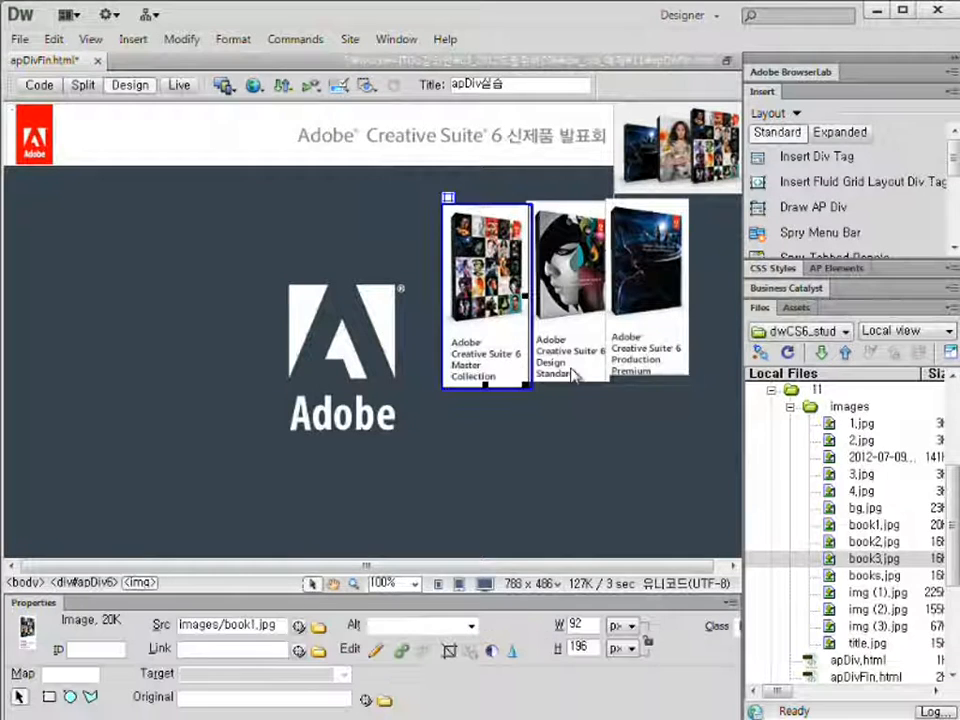
pyautogui.click(600, 372)
pyautogui.click(670, 350)
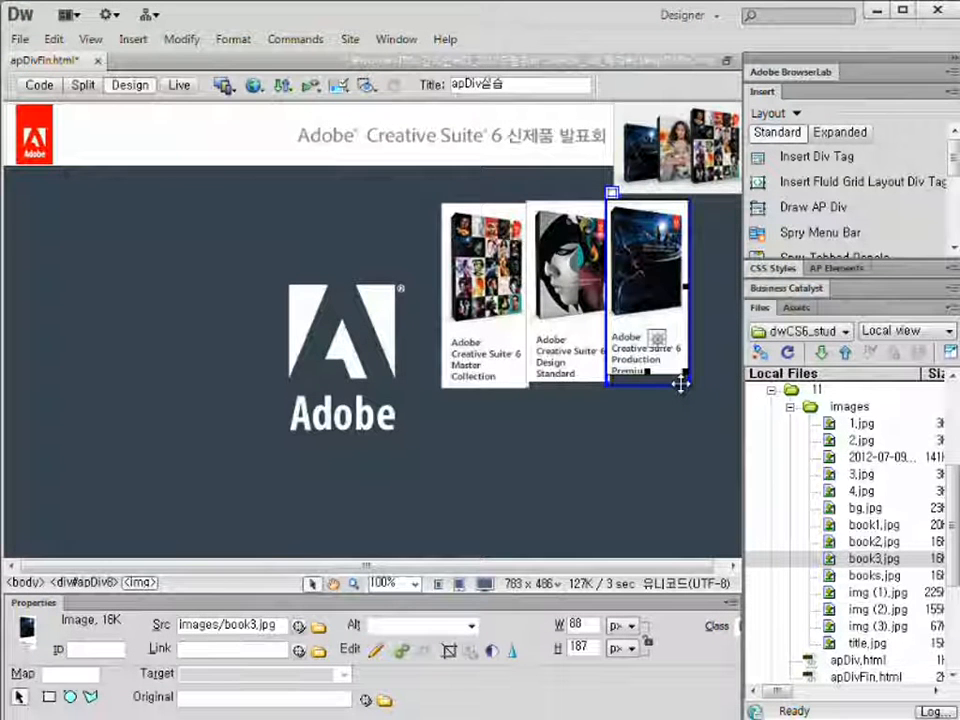
# - Align the tops of the three book AP Divs to the Master Collection one
pyautogui.click(506, 386)
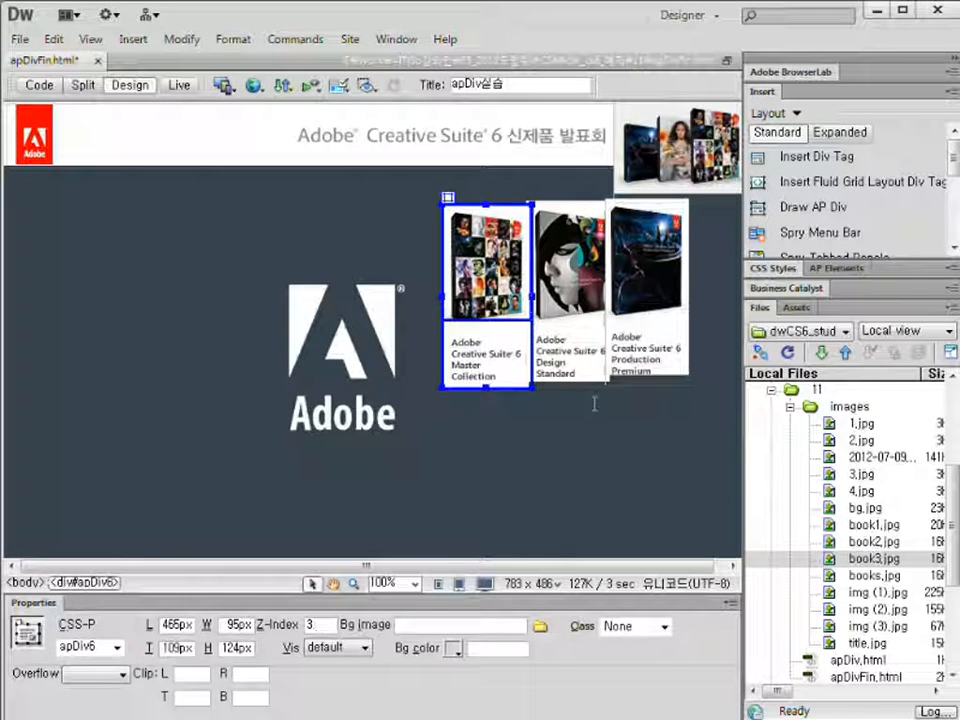
pyautogui.keyDown('shift'); pyautogui.click(603, 386); pyautogui.keyUp('shift')
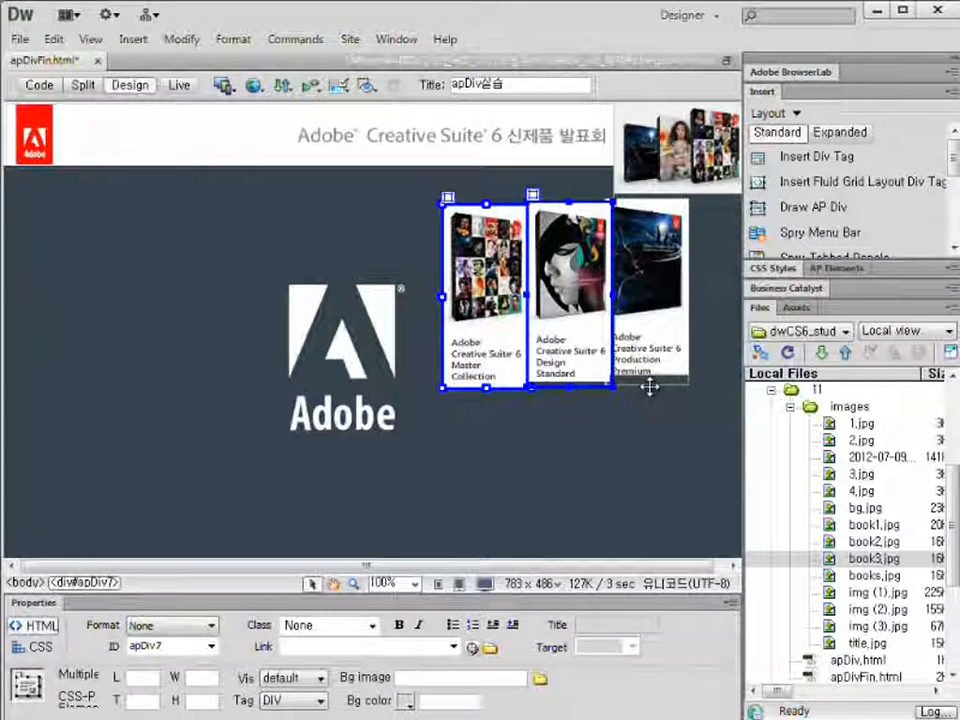
pyautogui.keyDown('shift'); pyautogui.click(650, 386); pyautogui.keyUp('shift')
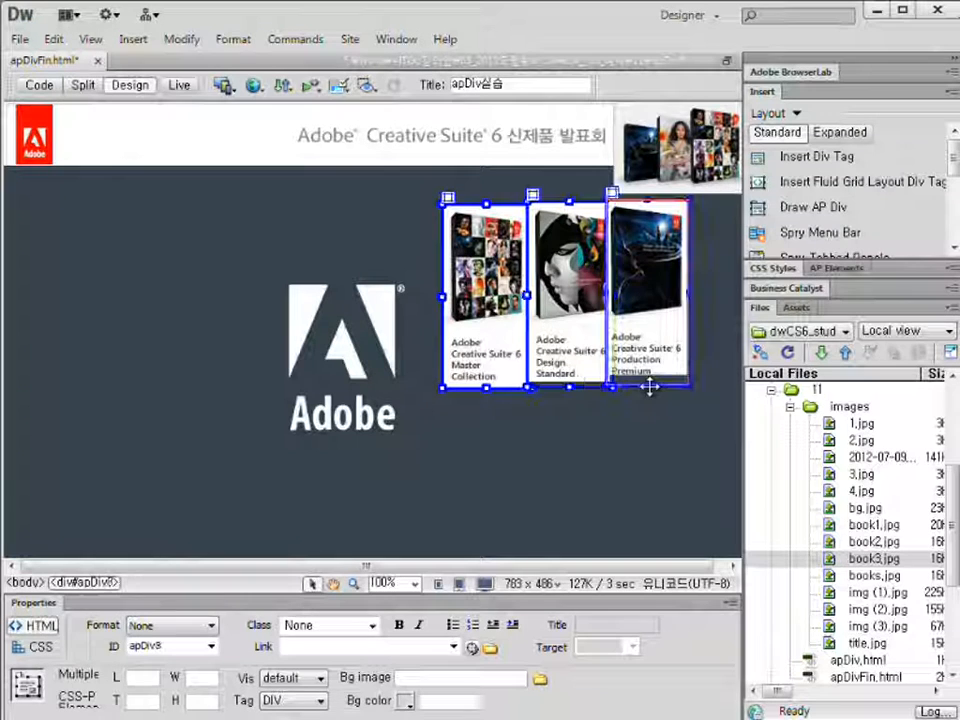
pyautogui.rightClick(680, 387)
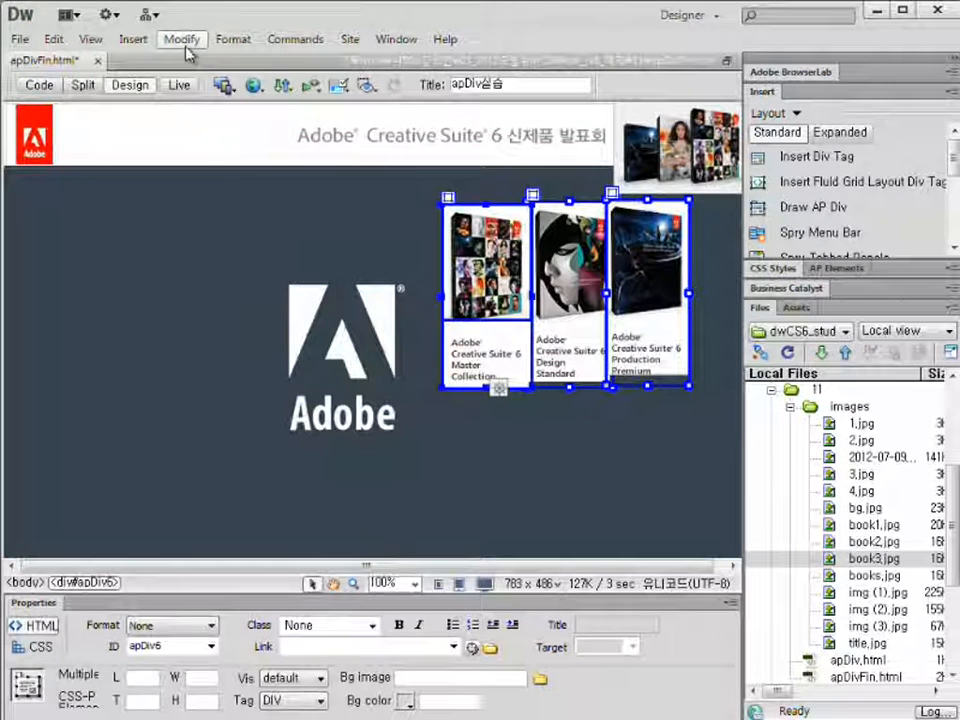
pyautogui.click(184, 44)
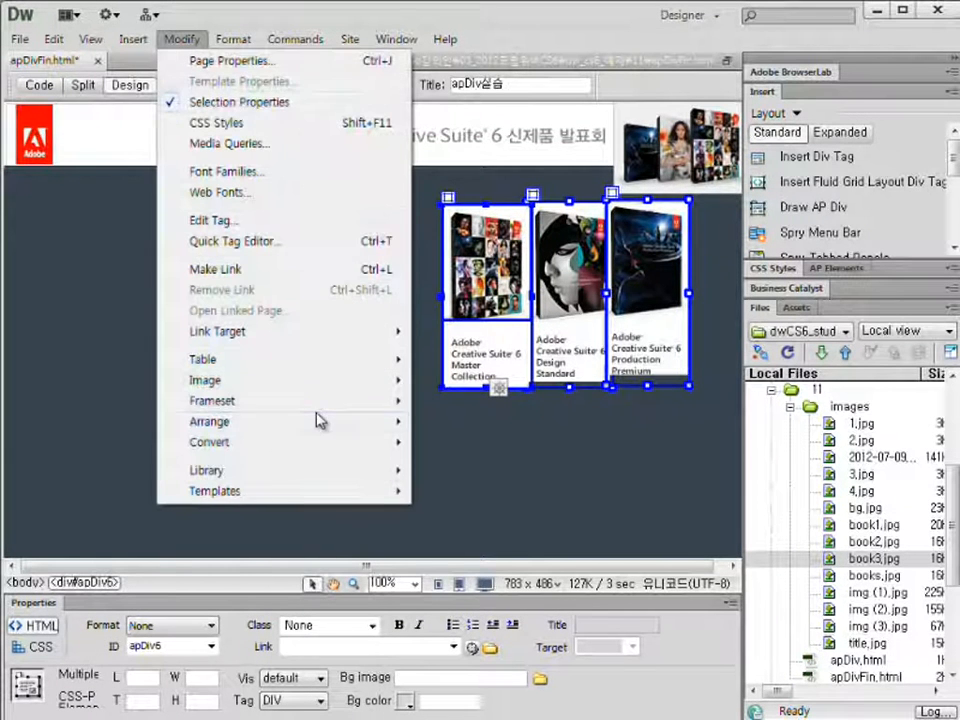
pyautogui.moveTo(317, 421)
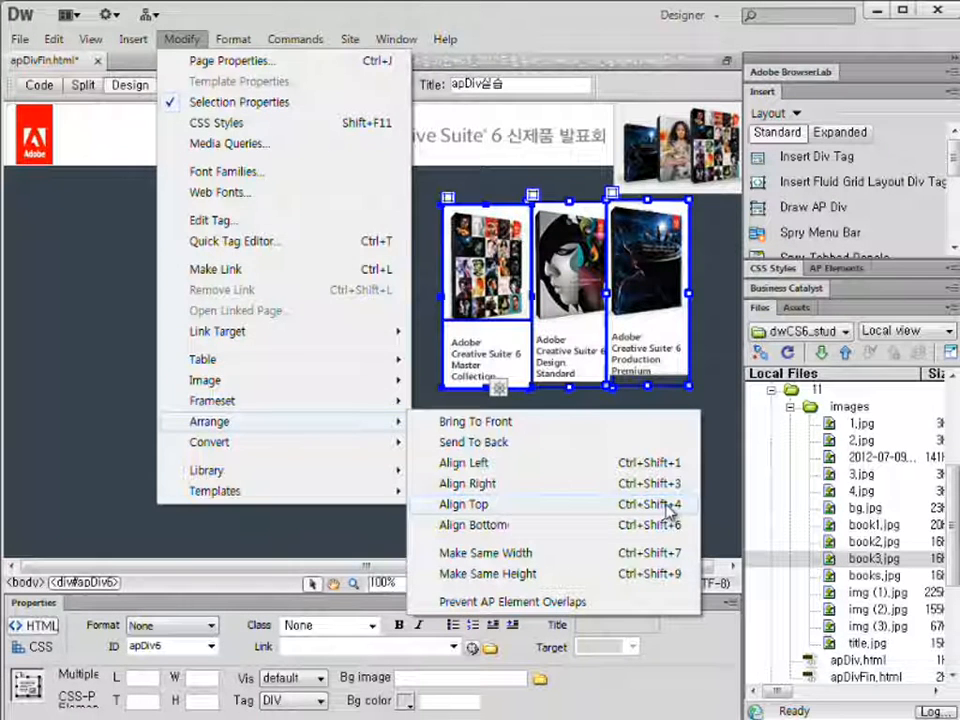
pyautogui.click(666, 506)
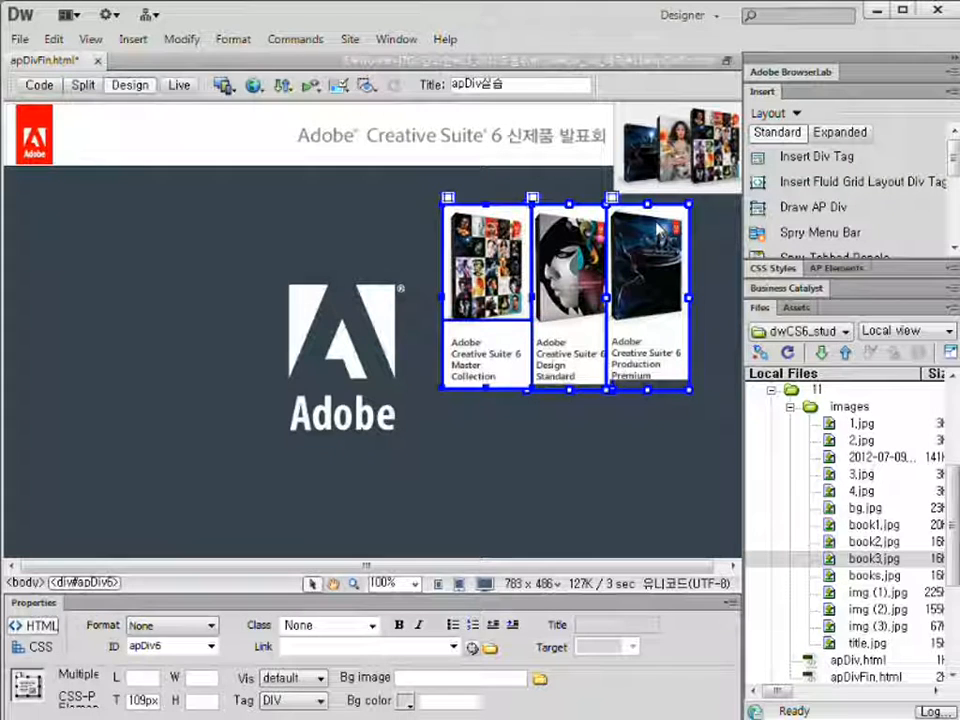
pyautogui.click(668, 510)
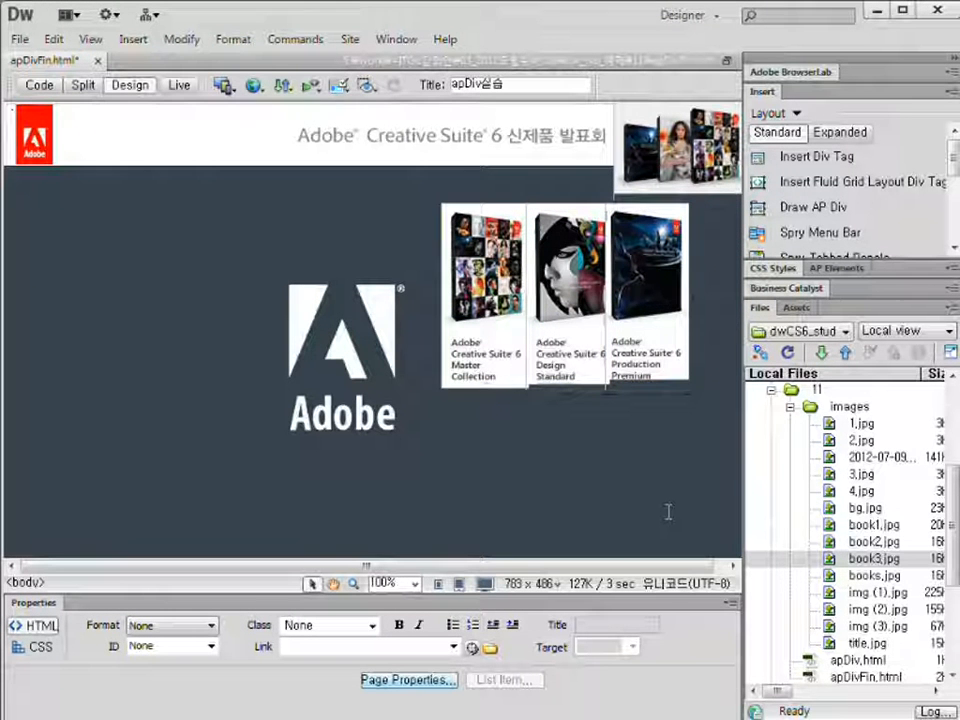
# - Preview the top-aligned books in Live view and inspect the Design Standard book's AP Div
pyautogui.click(179, 85)
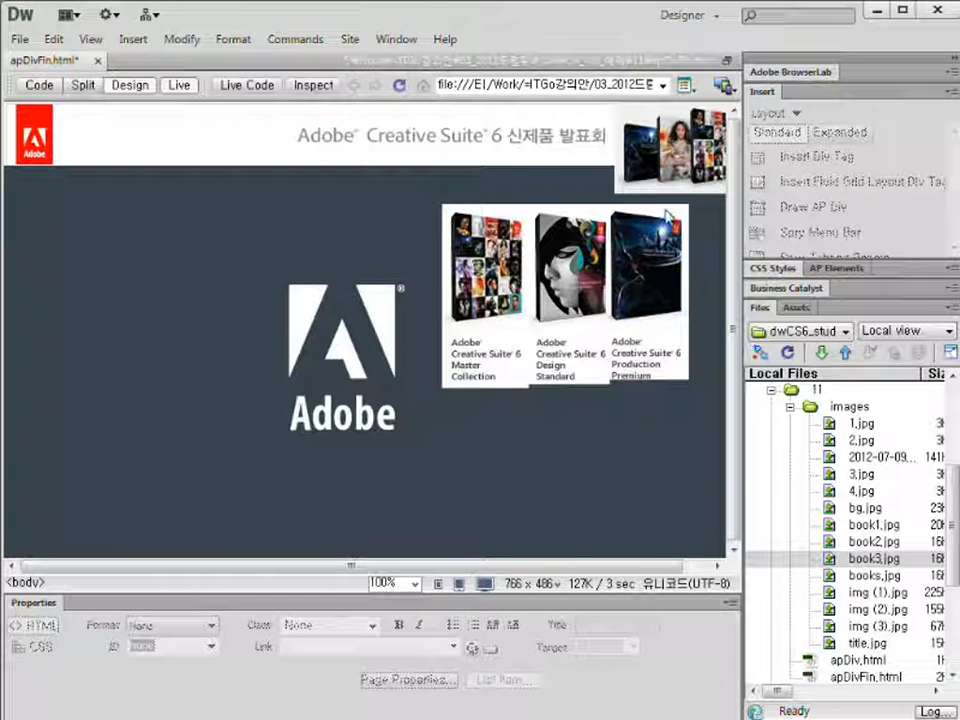
pyautogui.click(179, 85)
pyautogui.click(553, 336)
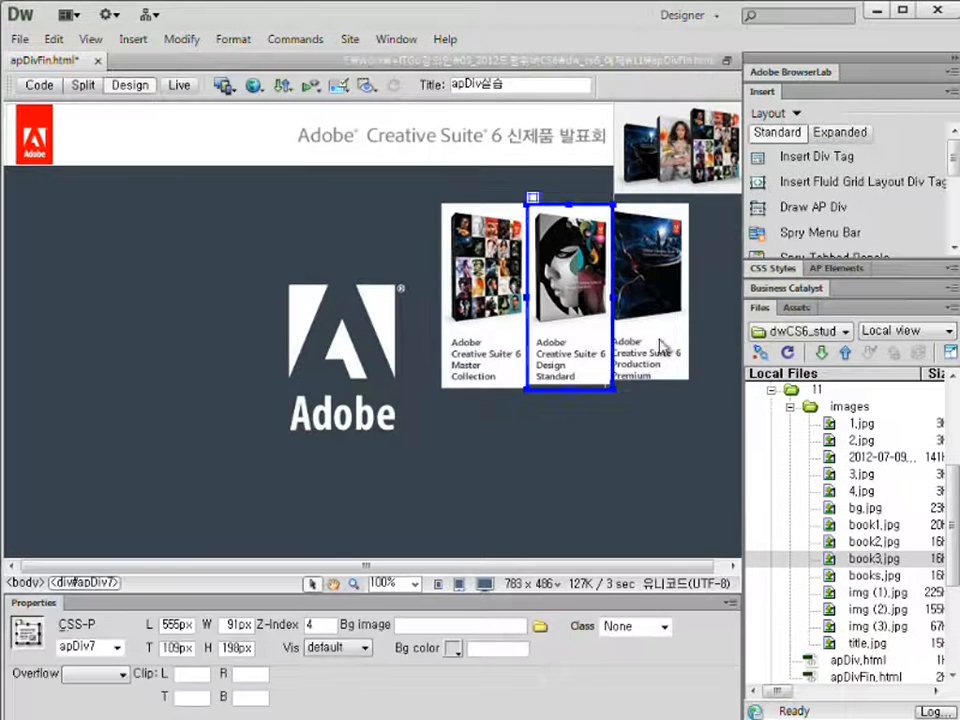
# - Set the background colour of all three book AP Divs to white, #FFFFFF
pyautogui.click(500, 386)
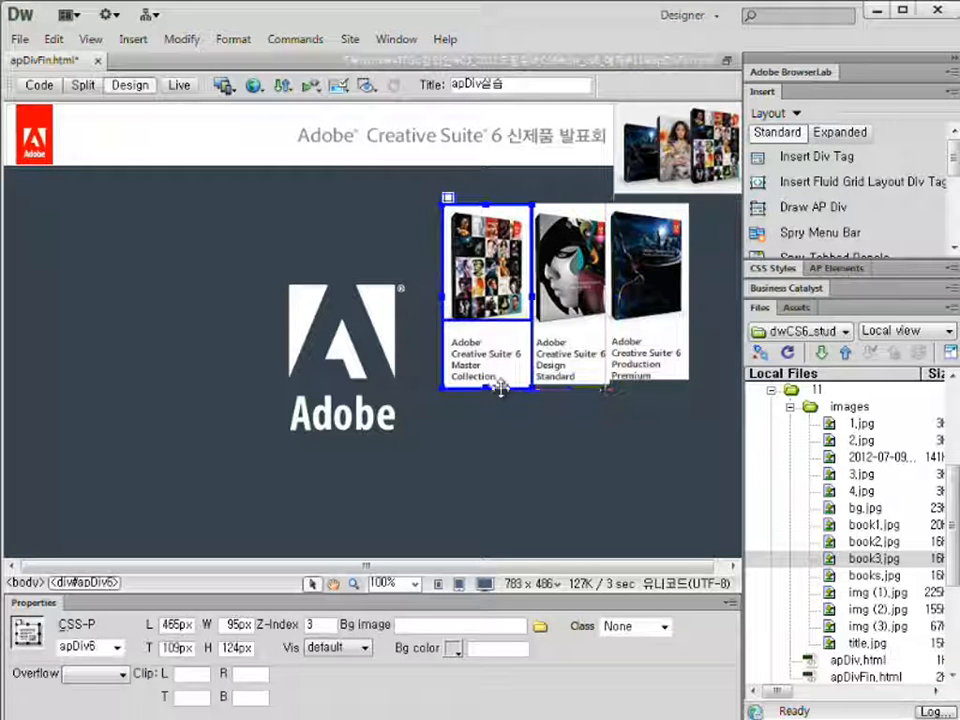
pyautogui.keyDown('shift'); pyautogui.click(533, 382); pyautogui.keyUp('shift')
pyautogui.keyDown('shift'); pyautogui.click(655, 389); pyautogui.keyUp('shift')
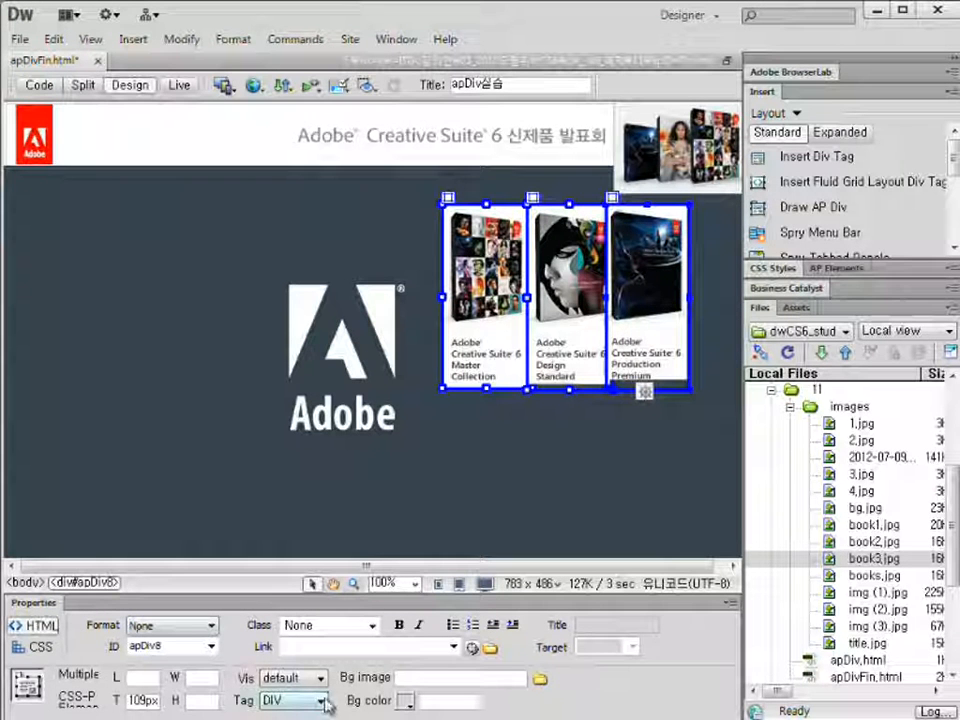
pyautogui.click(404, 702)
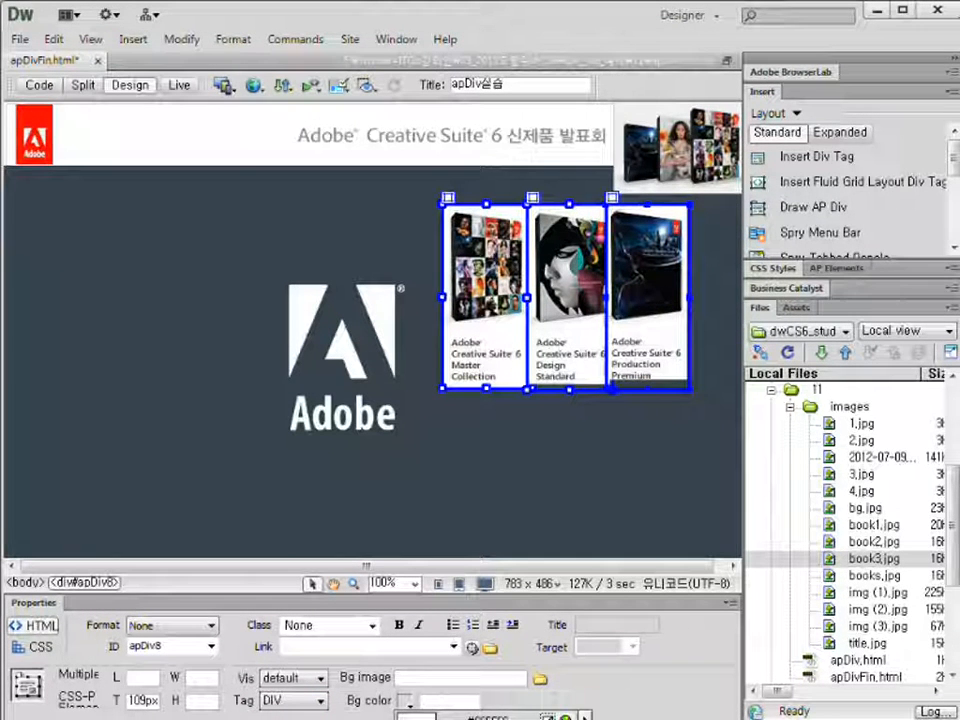
pyautogui.click(404, 718)
pyautogui.click(597, 445)
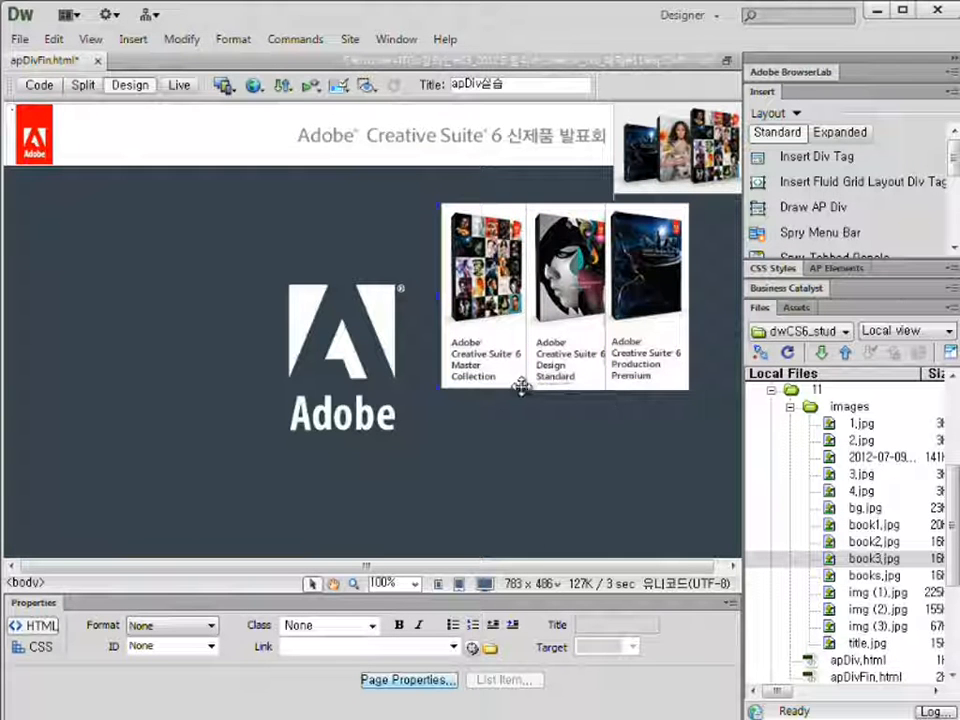
# - Make the three book AP Divs the same height, using the Master Collection one as the reference
pyautogui.click(682, 387)
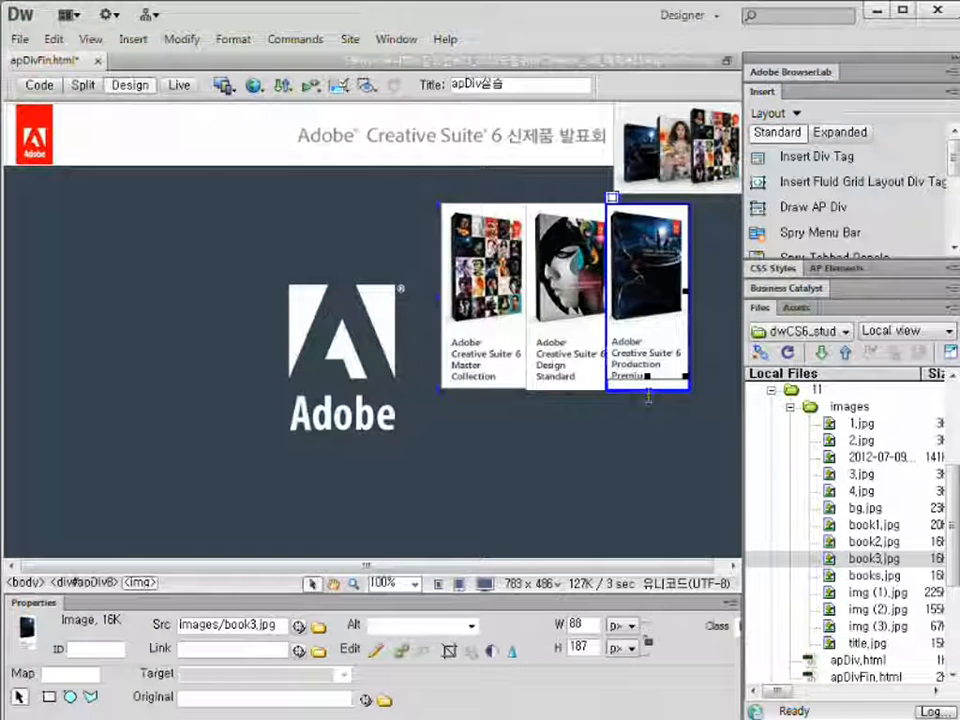
pyautogui.click(643, 390)
pyautogui.keyDown('shift'); pyautogui.click(526, 389); pyautogui.keyUp('shift')
pyautogui.keyDown('shift'); pyautogui.click(503, 388); pyautogui.keyUp('shift')
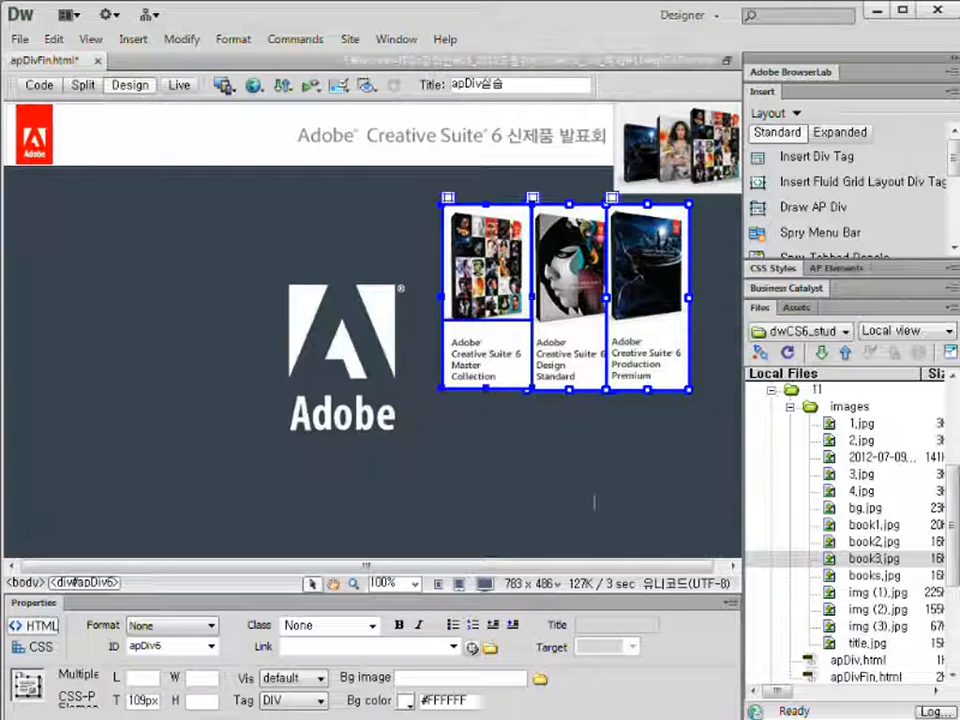
pyautogui.click(181, 39)
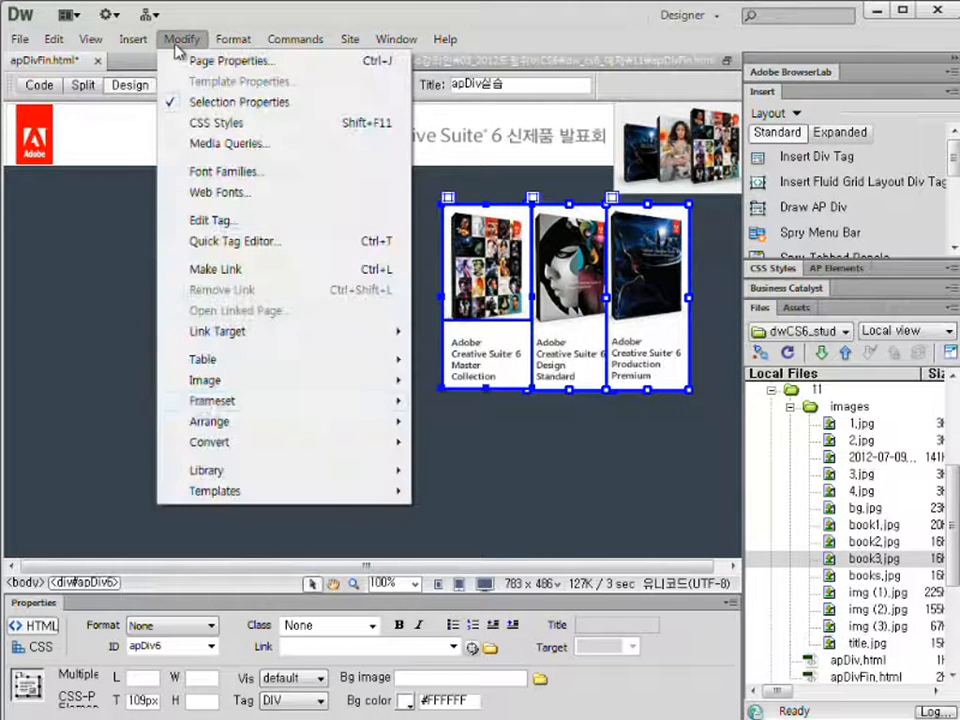
pyautogui.moveTo(253, 422)
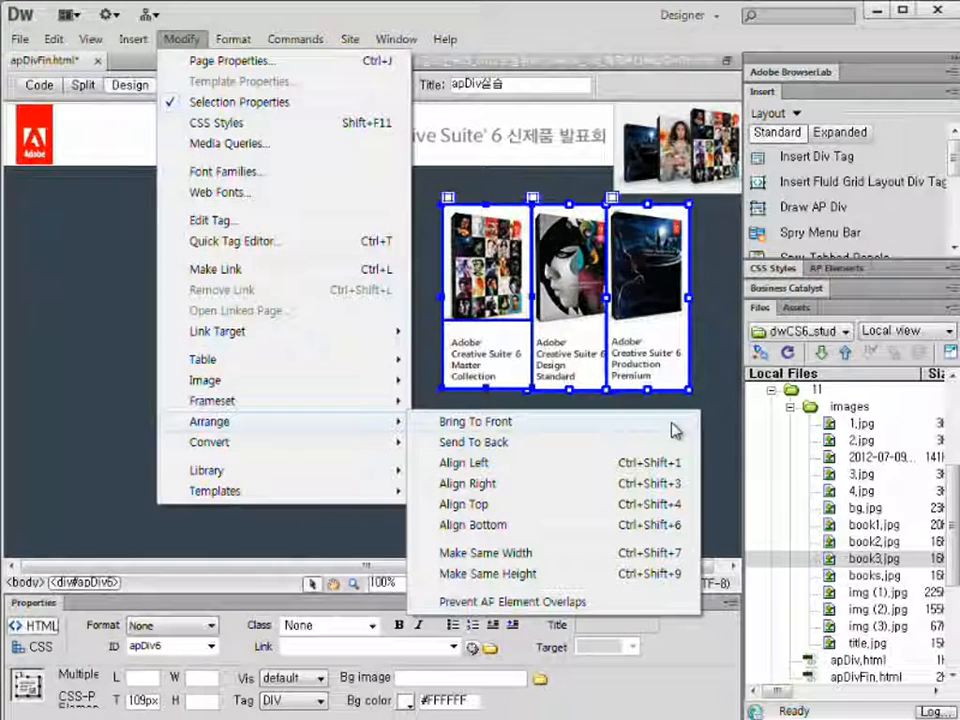
pyautogui.click(526, 578)
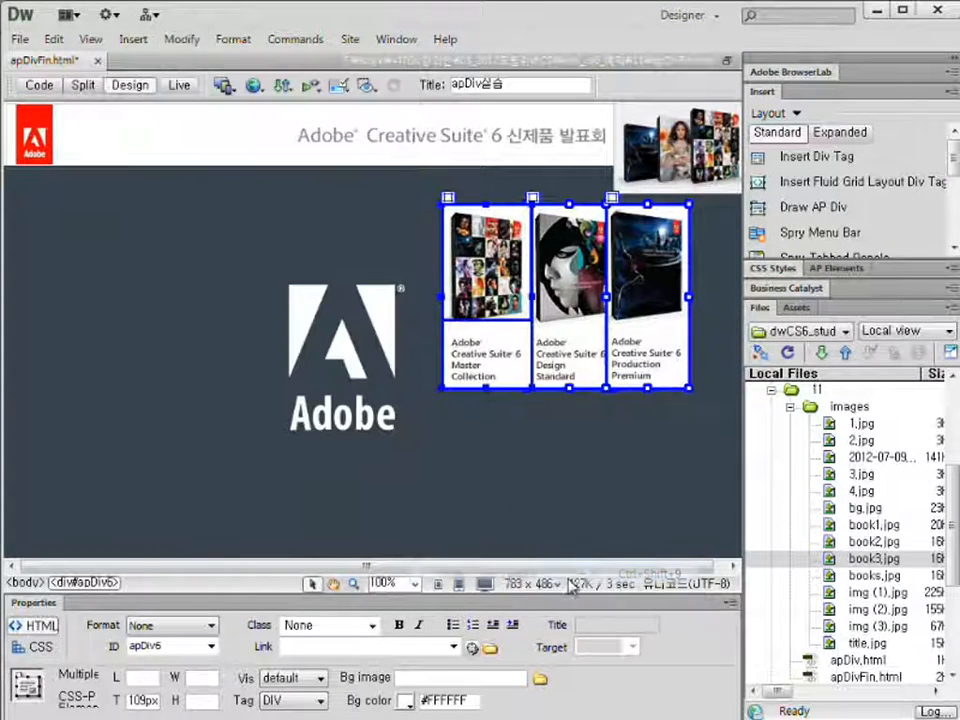
pyautogui.click(668, 423)
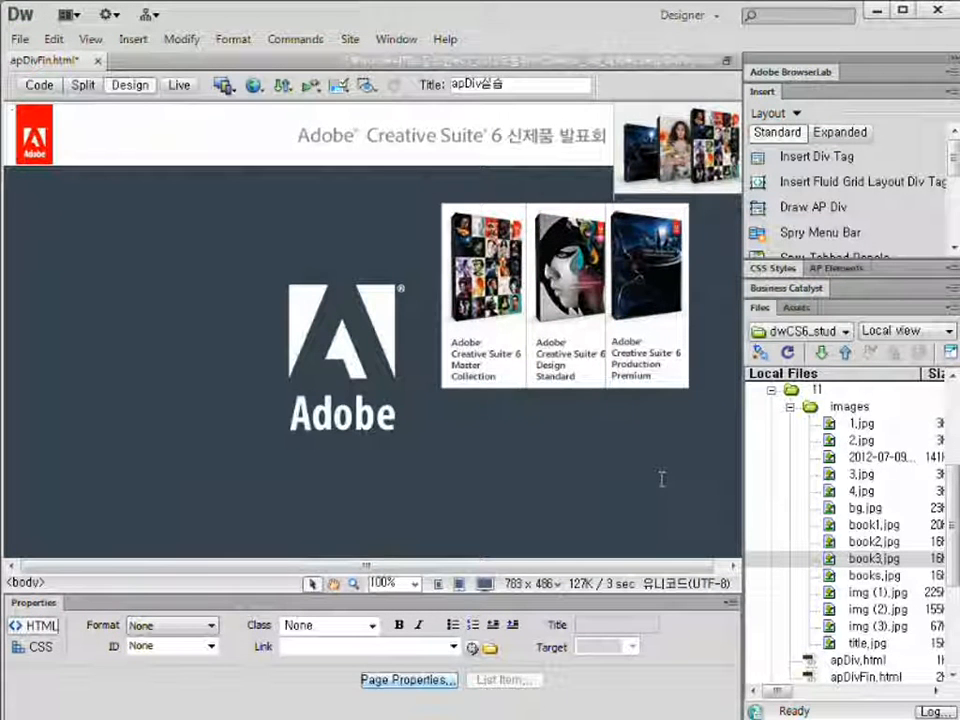
# - Move the Production Premium book's AP Div to about 645 px from the left, directly beside the Design Standard one
pyautogui.moveTo(585, 364); pyautogui.dragTo(689, 386)
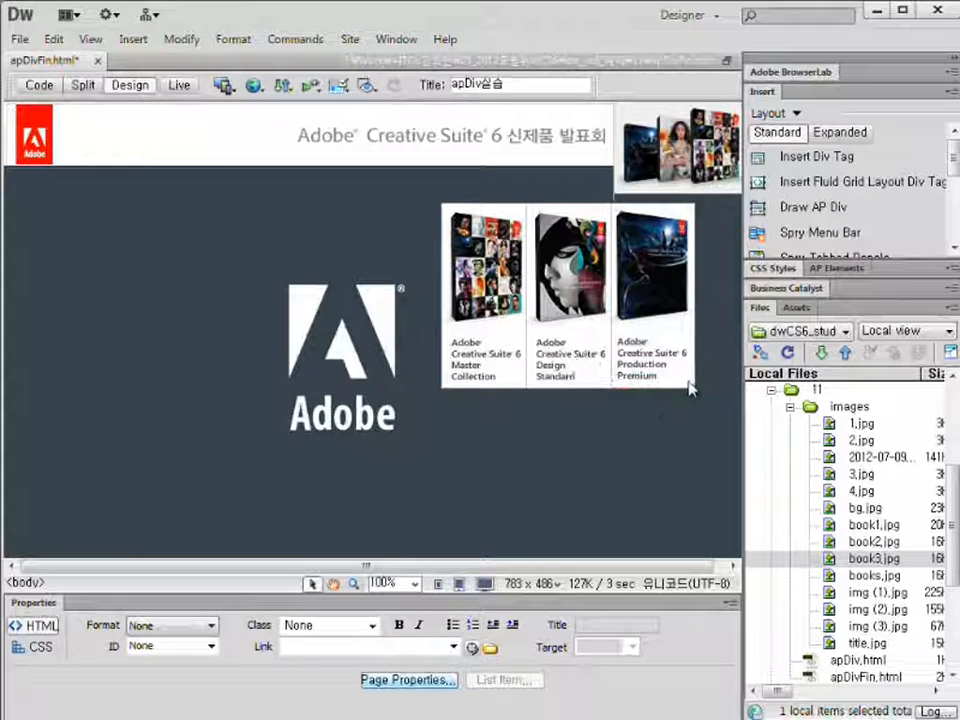
# - Draw an AP Div about 518 by 373 px below the title banner and insert img (1).jpg into it
pyautogui.click(833, 210)
pyautogui.moveTo(19, 182)
pyautogui.mouseDown()
pyautogui.moveTo(476, 497)
pyautogui.moveTo(529, 545)
pyautogui.moveTo(507, 531)
pyautogui.mouseUp()
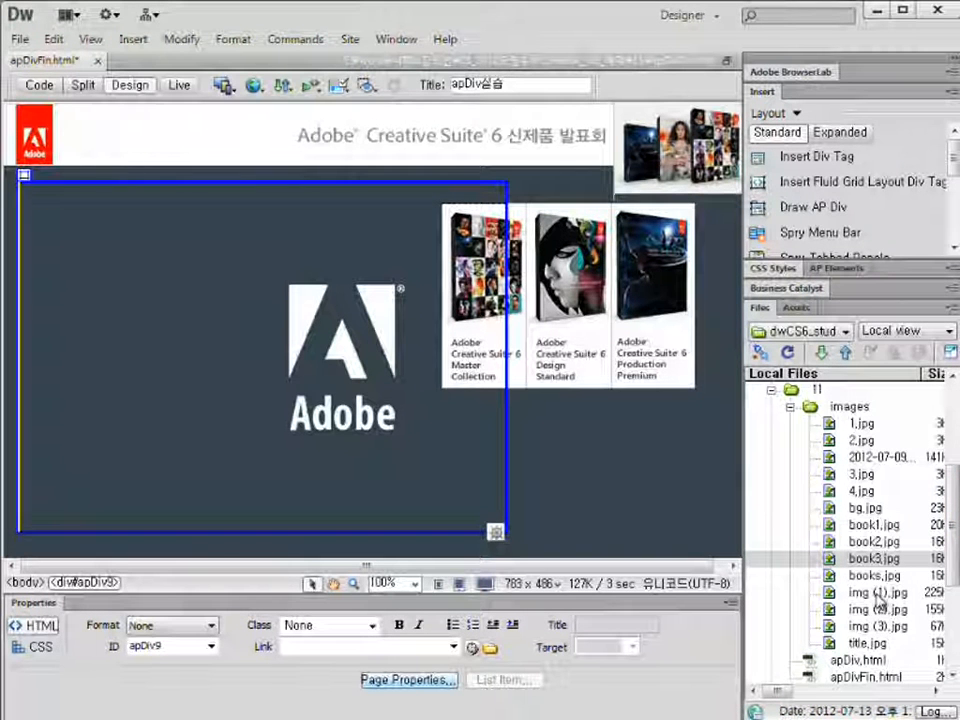
pyautogui.moveTo(879, 600); pyautogui.dragTo(284, 296)
pyautogui.press('Return')
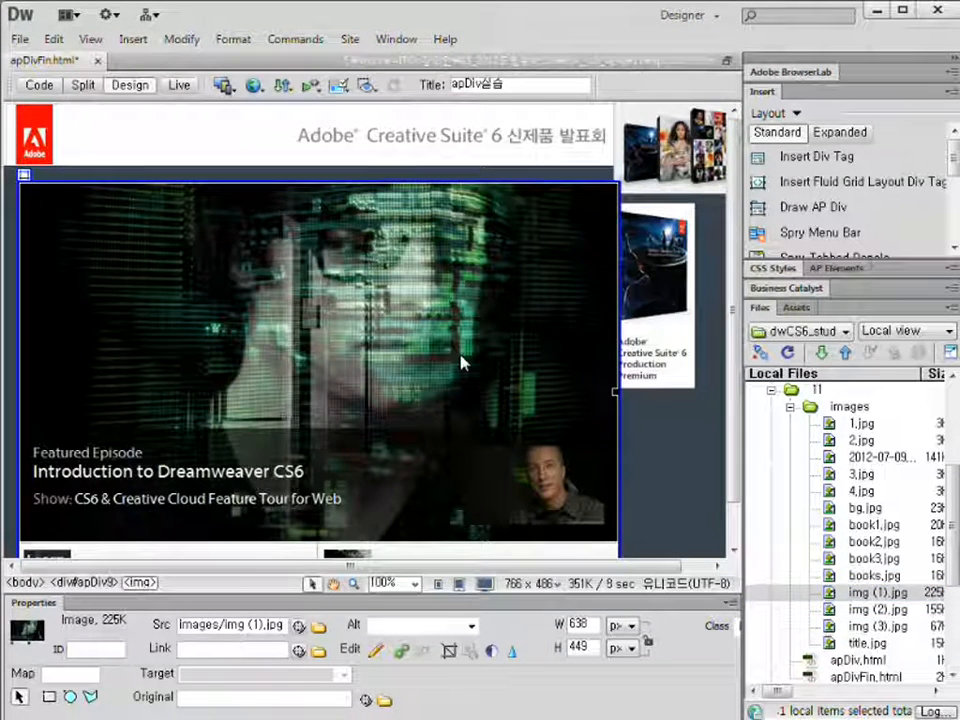
pyautogui.scroll(-1, 459, 360)
pyautogui.scroll(1, 463, 363)
pyautogui.scroll(-1, 465, 362)
pyautogui.scroll(1, 473, 358)
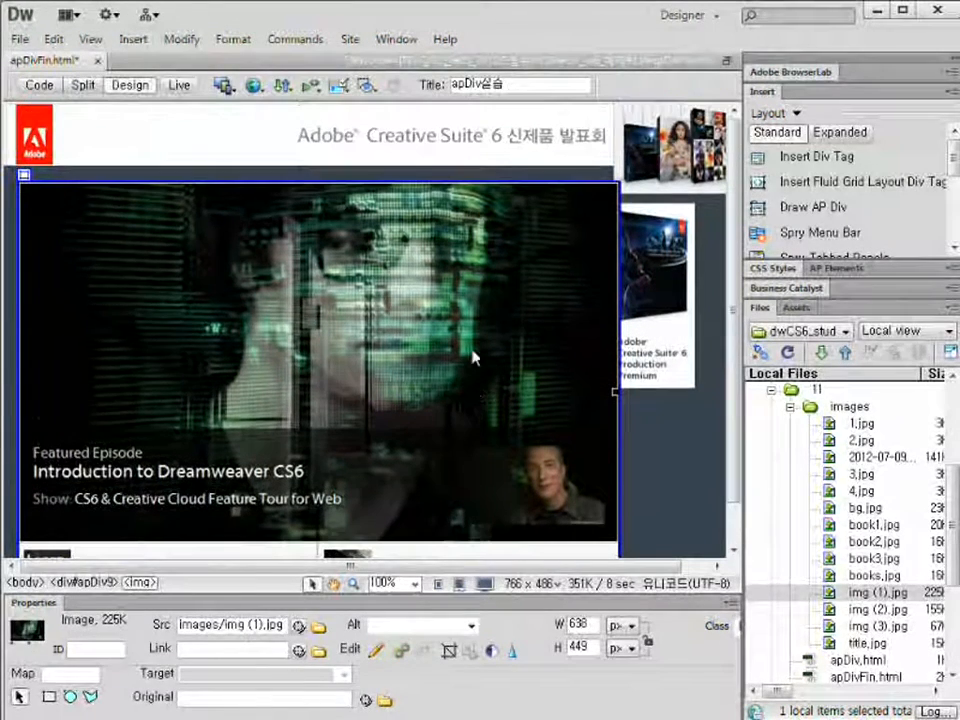
# - Preview the page with the large main image in Live view and return to Design view
pyautogui.click(655, 438)
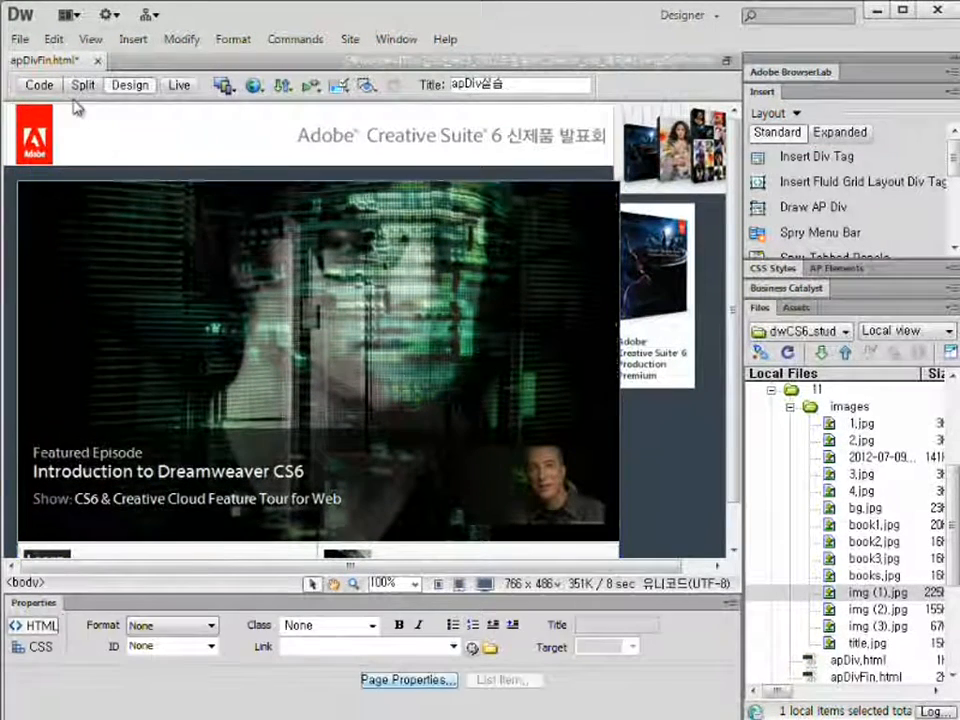
pyautogui.click(179, 85)
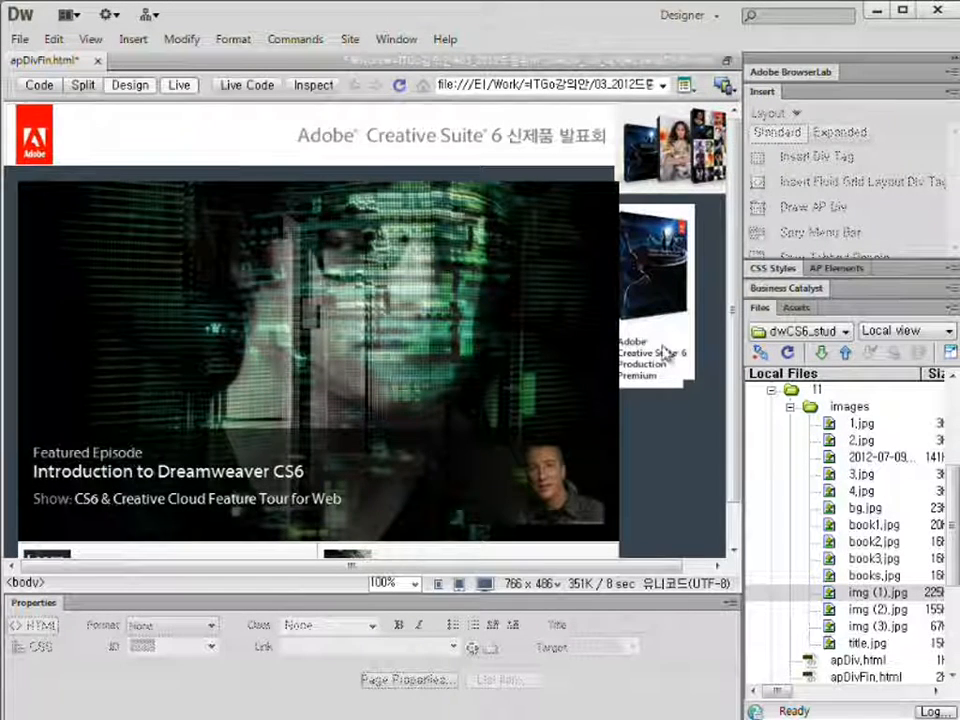
pyautogui.scroll(-1, 497, 266)
pyautogui.scroll(1, 664, 350)
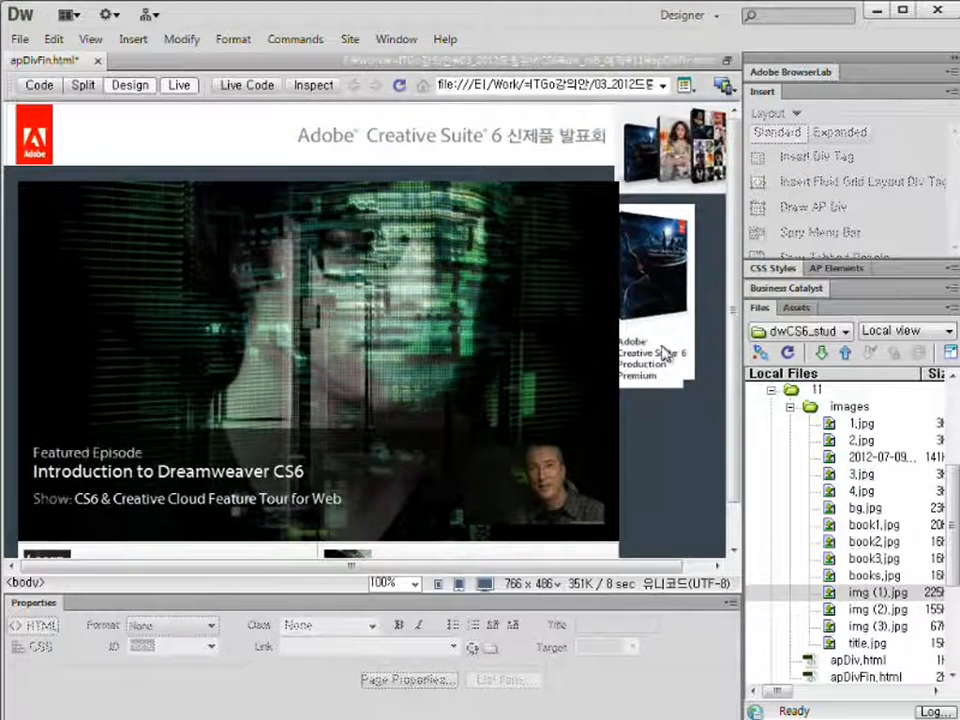
pyautogui.scroll(-1, 509, 268)
pyautogui.click(179, 85)
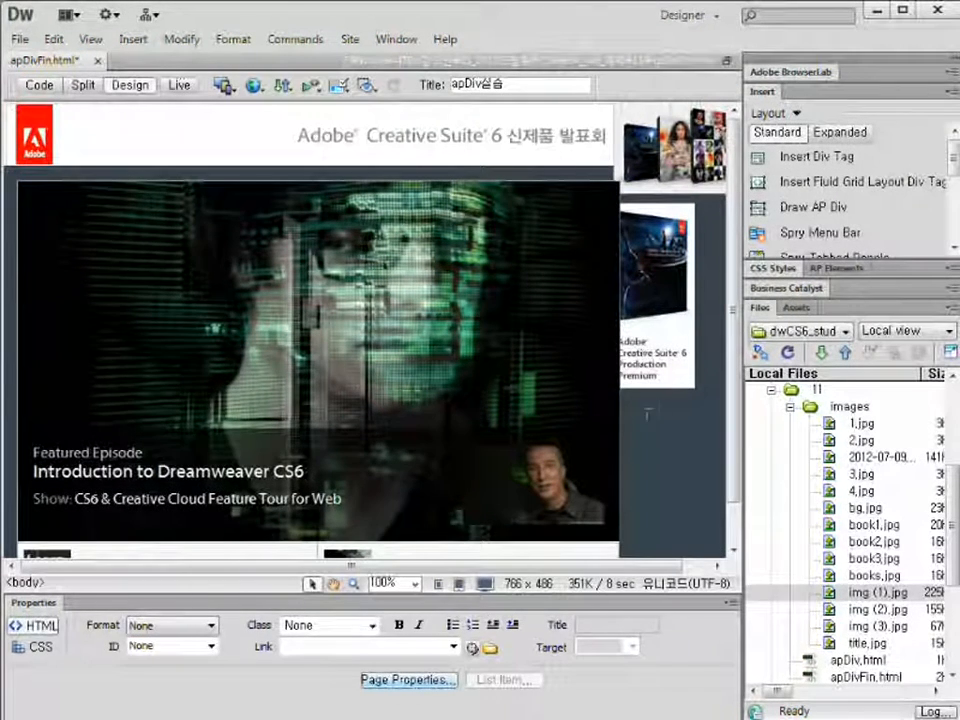
# - Examine the z-index of the main image's AP Div and open the list of AP elements
pyautogui.click(616, 406)
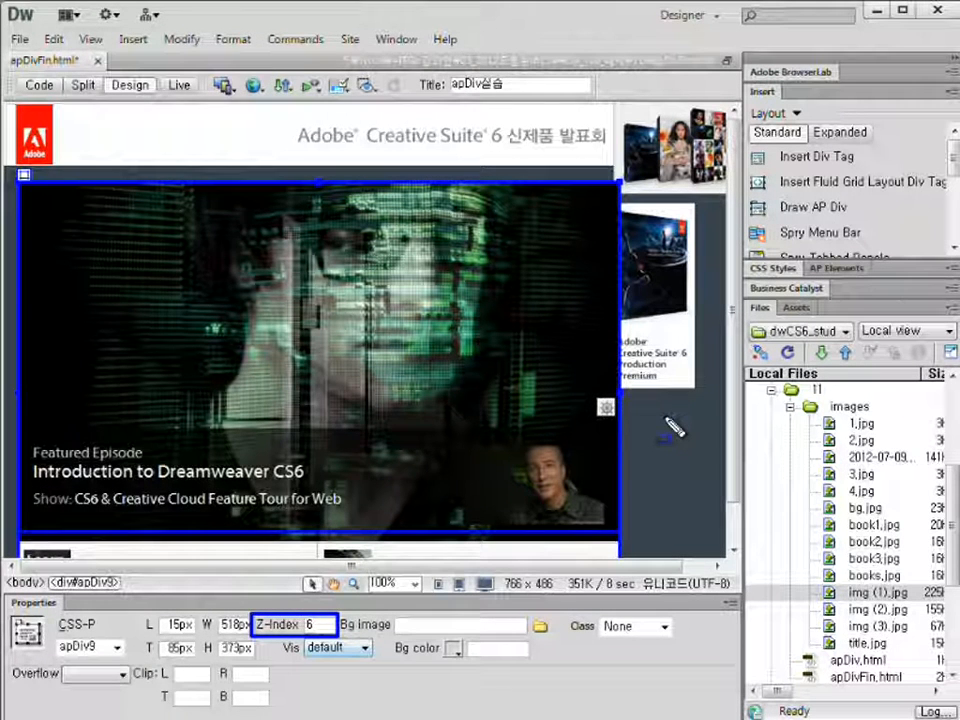
pyautogui.click(653, 185)
pyautogui.click(655, 370)
pyautogui.click(693, 410)
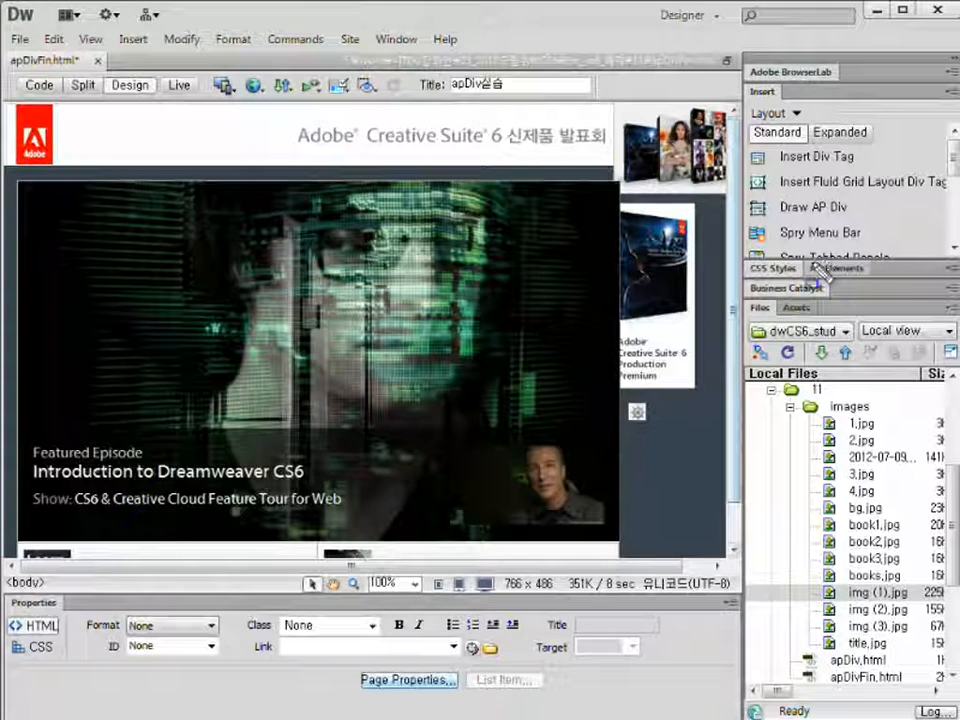
pyautogui.moveTo(812, 266)
pyautogui.mouseDown()
pyautogui.moveTo(880, 289)
pyautogui.moveTo(851, 278)
pyautogui.moveTo(859, 270)
pyautogui.moveTo(876, 274)
pyautogui.moveTo(814, 277)
pyautogui.mouseUp()
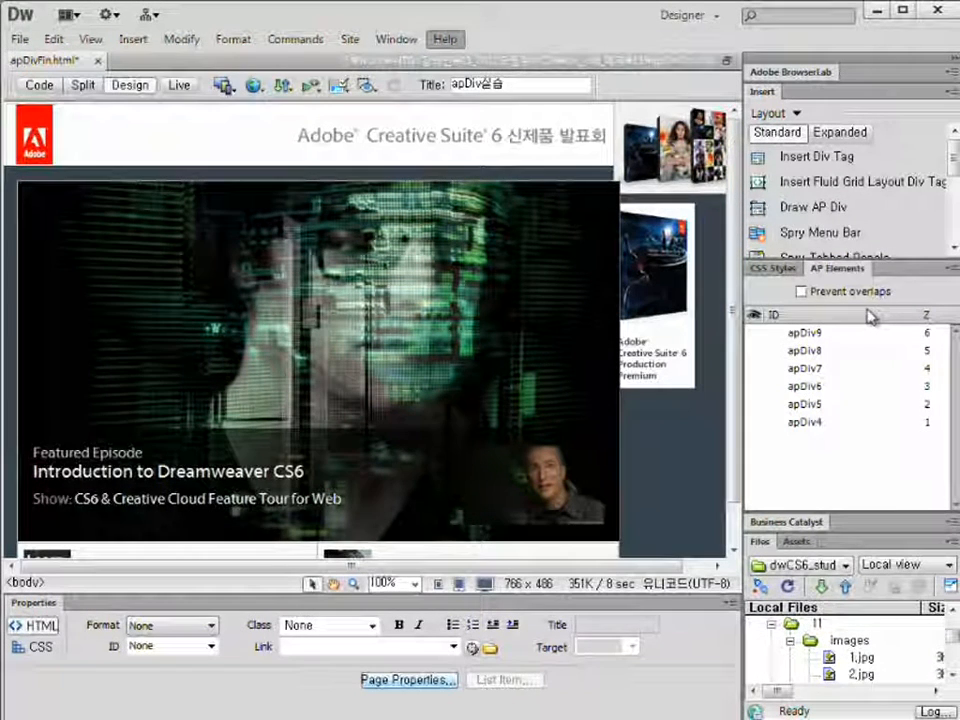
# - Rename the title banner's AP Div as title
pyautogui.click(812, 424)
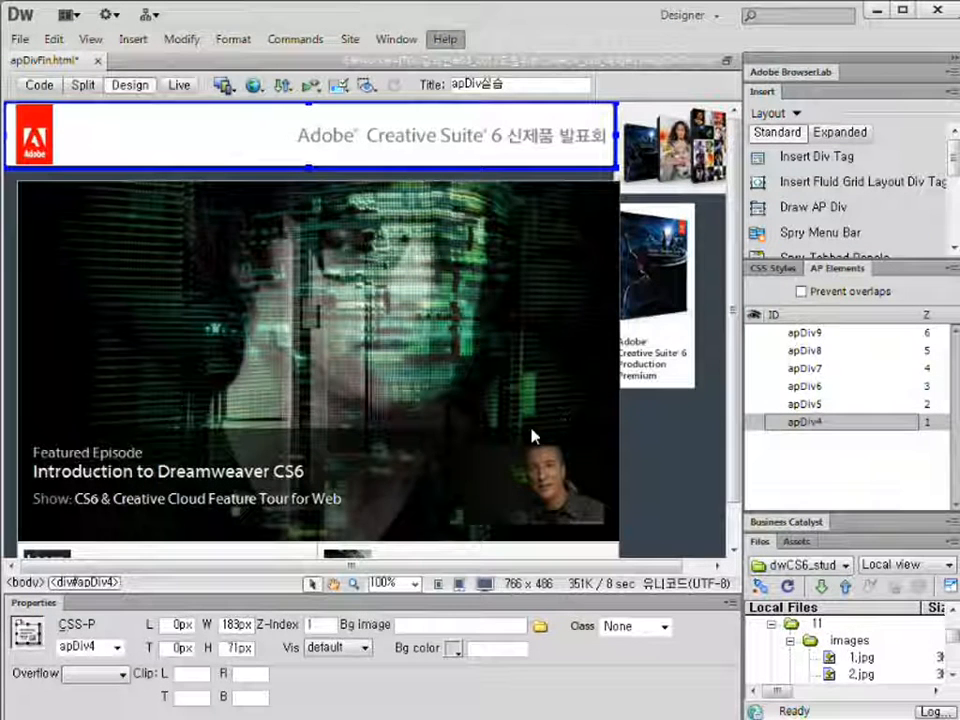
pyautogui.doubleClick(108, 646)
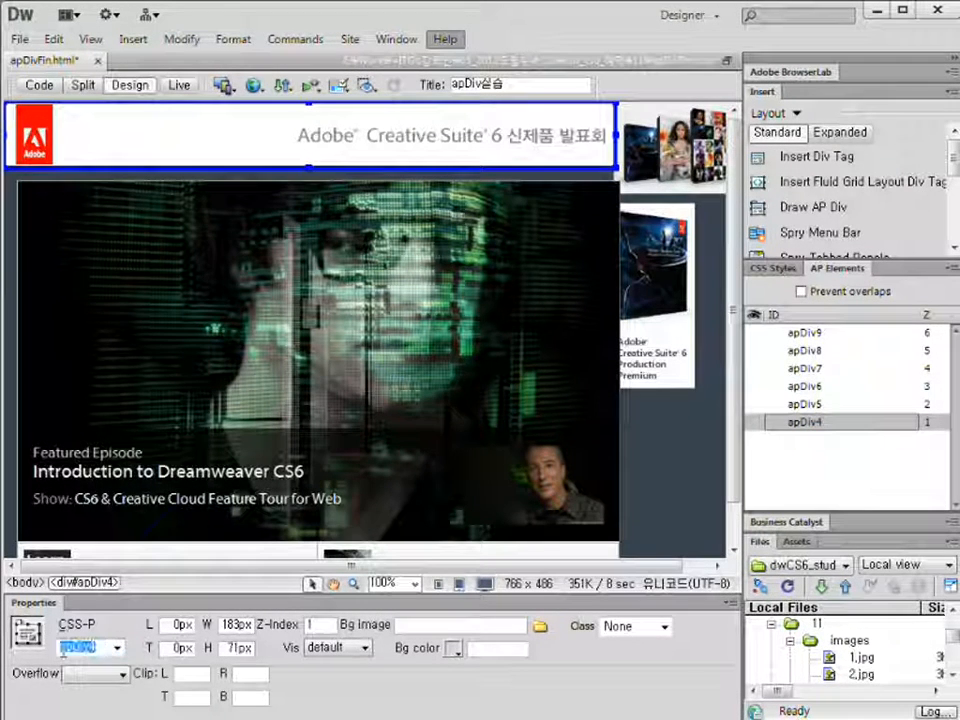
pyautogui.write('title')
pyautogui.press('Return')
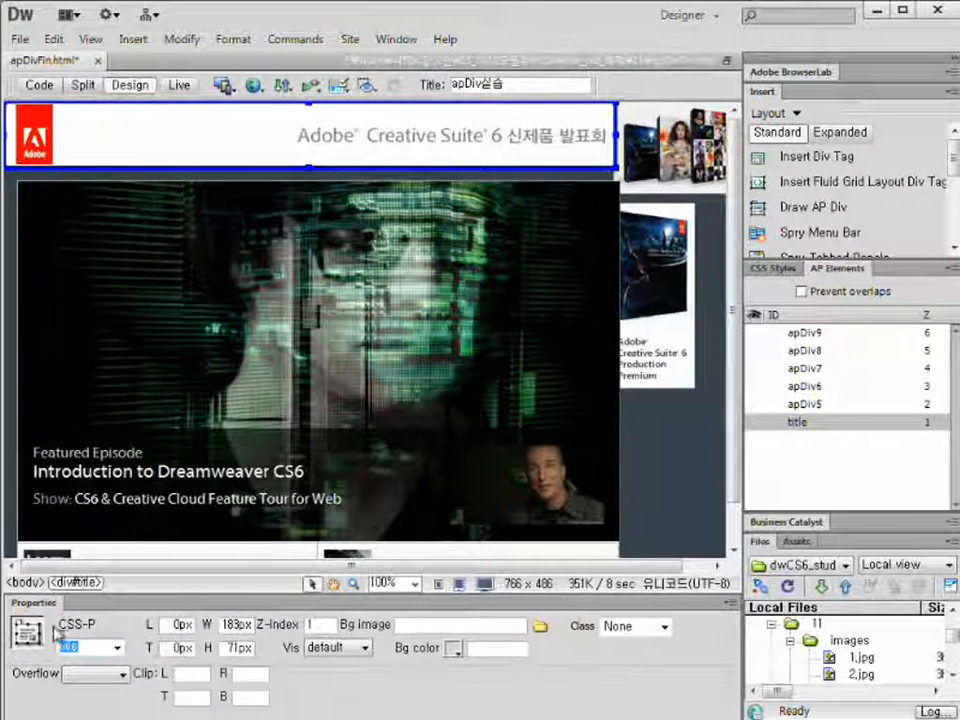
# - Rename the AP Div holding the image of all the books as books
pyautogui.click(801, 405)
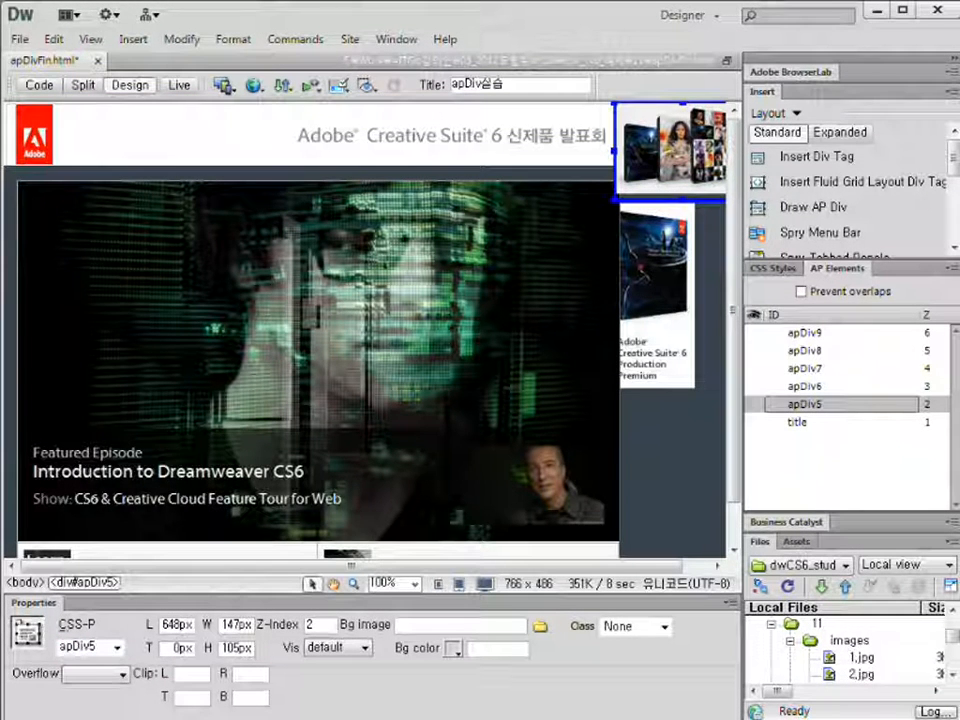
pyautogui.moveTo(107, 649); pyautogui.dragTo(35, 657)
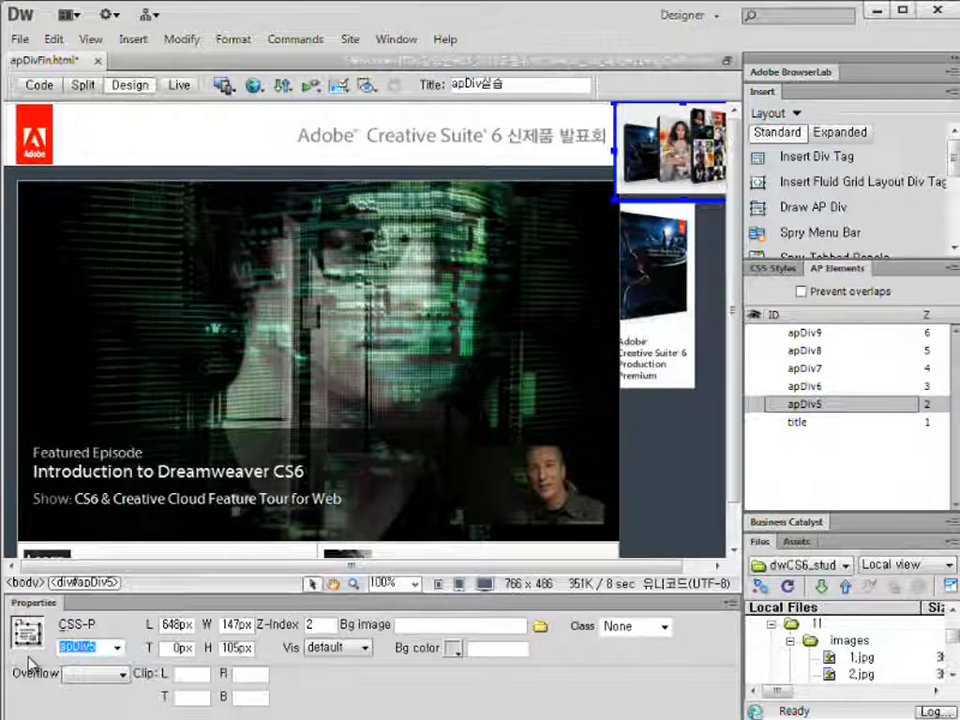
pyautogui.write('books')
pyautogui.press('Return')
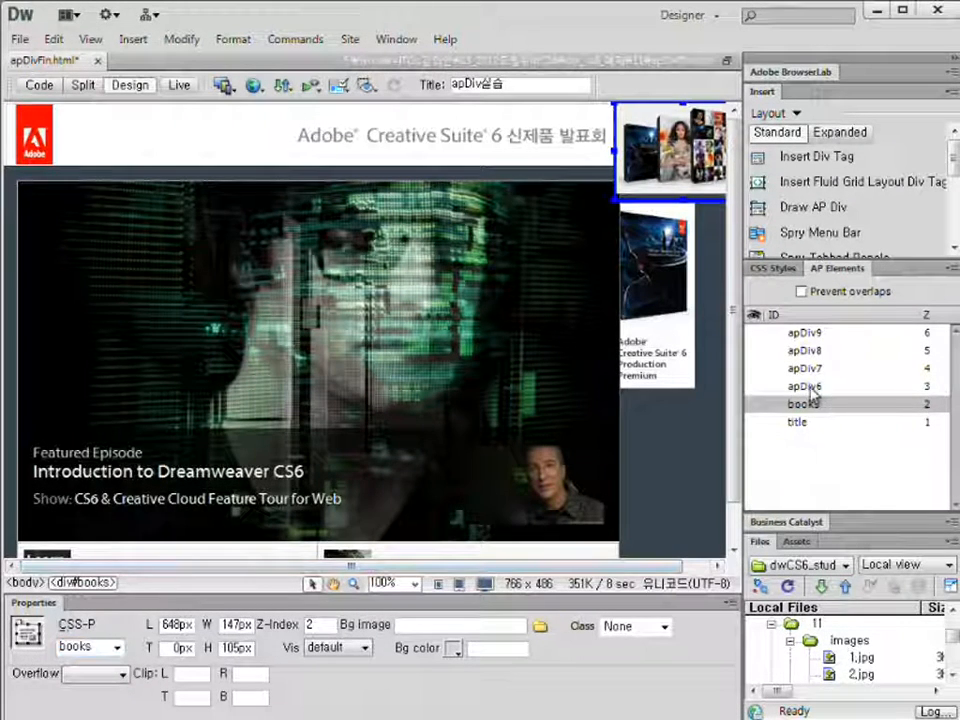
# - Rename the Master Collection book's AP Div as book1
pyautogui.click(805, 386)
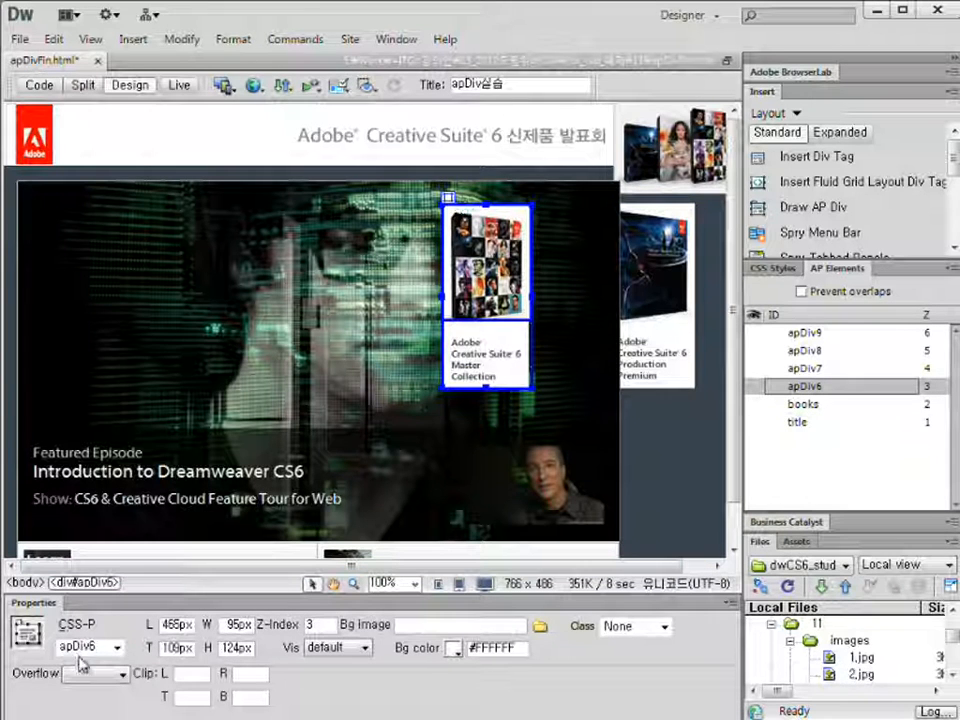
pyautogui.click(107, 650)
pyautogui.press('BackSpace')
pyautogui.press('BackSpace')
pyautogui.press('BackSpace')
pyautogui.press('BackSpace')
pyautogui.press('BackSpace')
pyautogui.press('BackSpace')
pyautogui.write('book1')
pyautogui.press('Return')
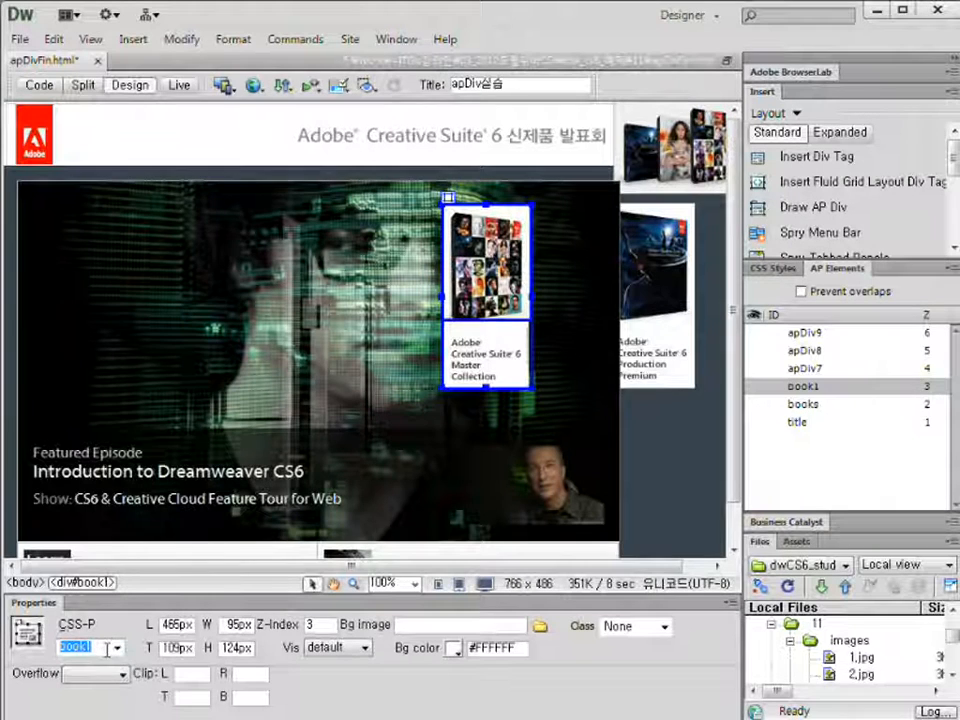
# - Rename the Design Standard book's AP Div as book2
pyautogui.click(810, 369)
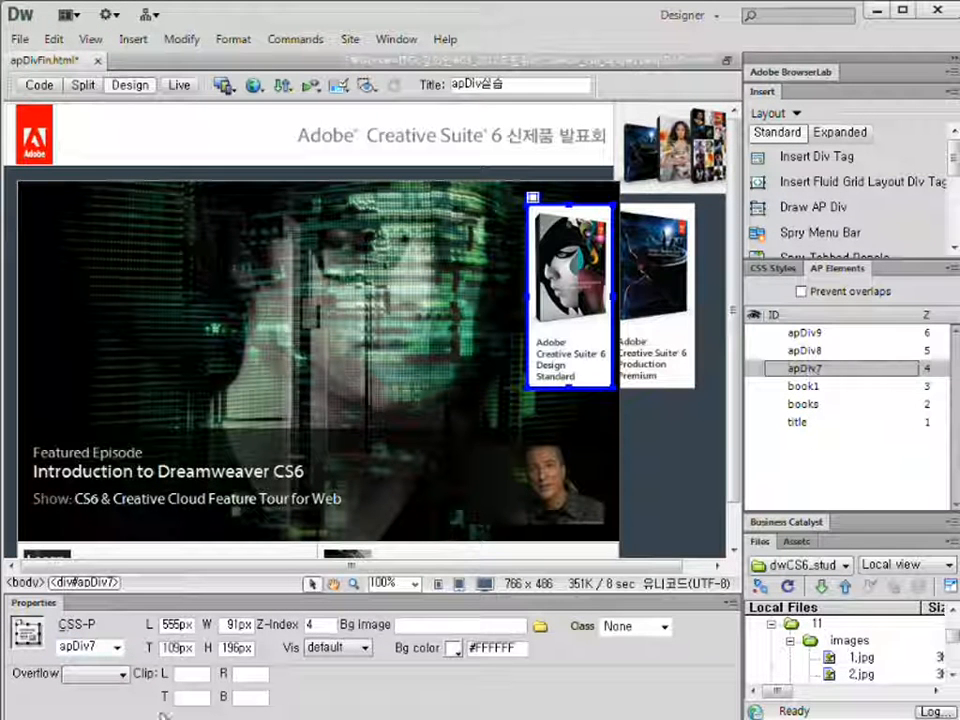
pyautogui.click(115, 649)
pyautogui.write('boo')
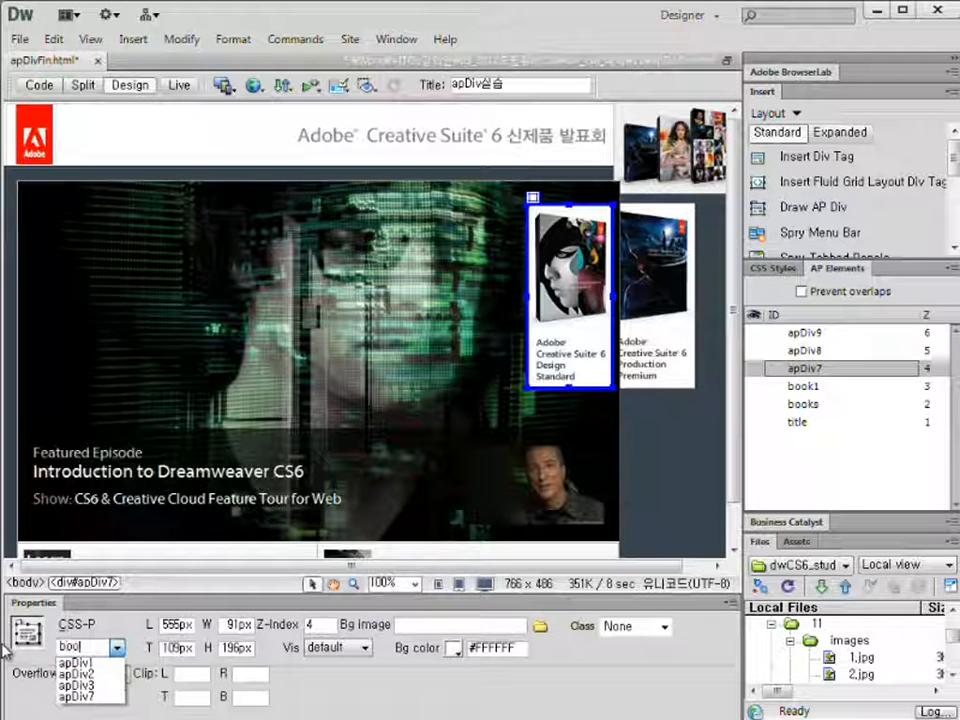
pyautogui.write('k2')
pyautogui.press('Return')
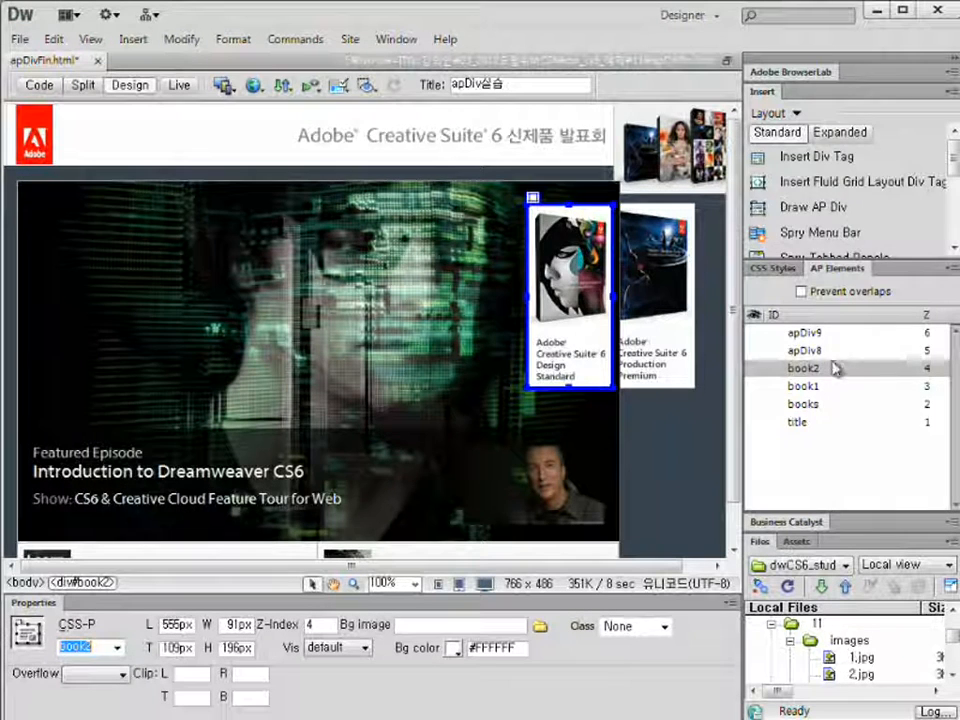
# - Rename the Production Premium book's AP Div as book3
pyautogui.click(834, 353)
pyautogui.doubleClick(99, 651)
pyautogui.write('book3')
pyautogui.press('Return')
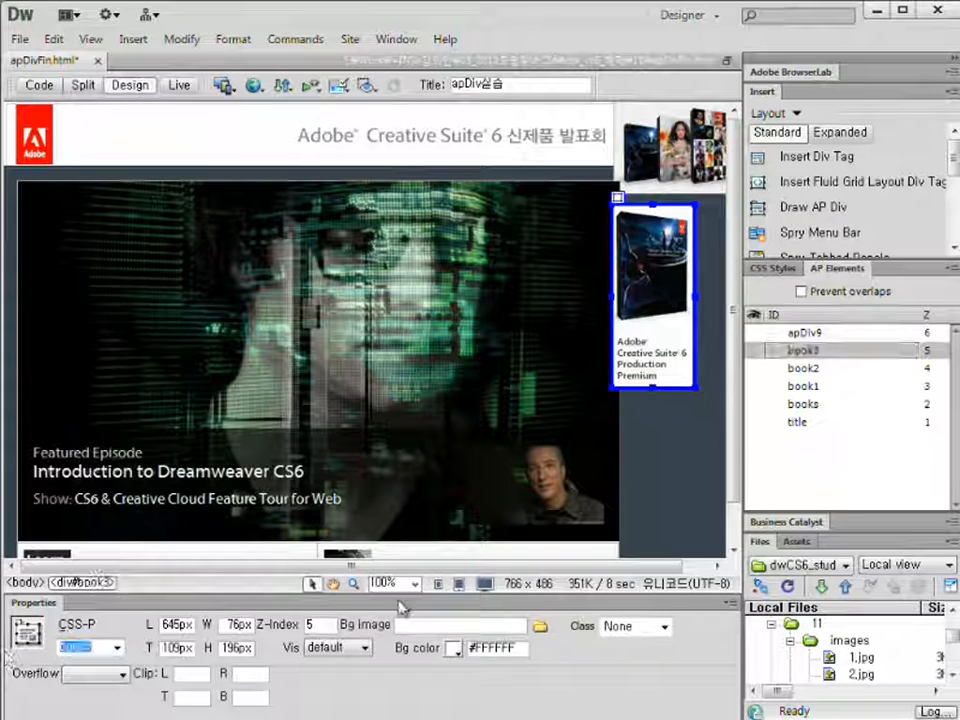
# - Rename the large main image's AP Div as mainImg1
pyautogui.click(815, 332)
pyautogui.doubleClick(80, 647)
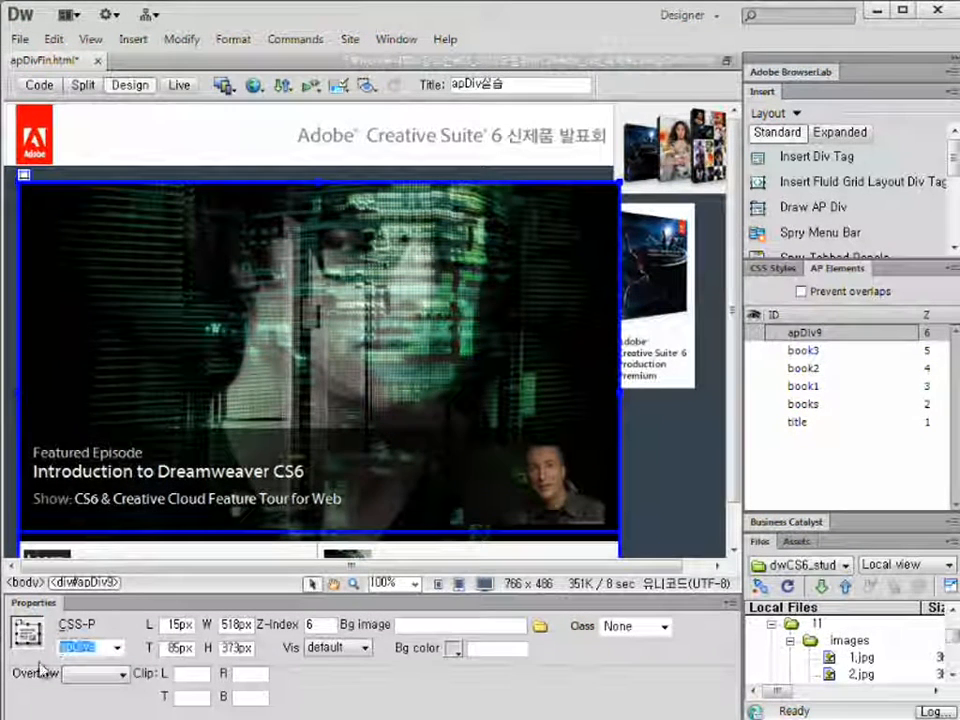
pyautogui.write('mainImg1')
pyautogui.press('Return')
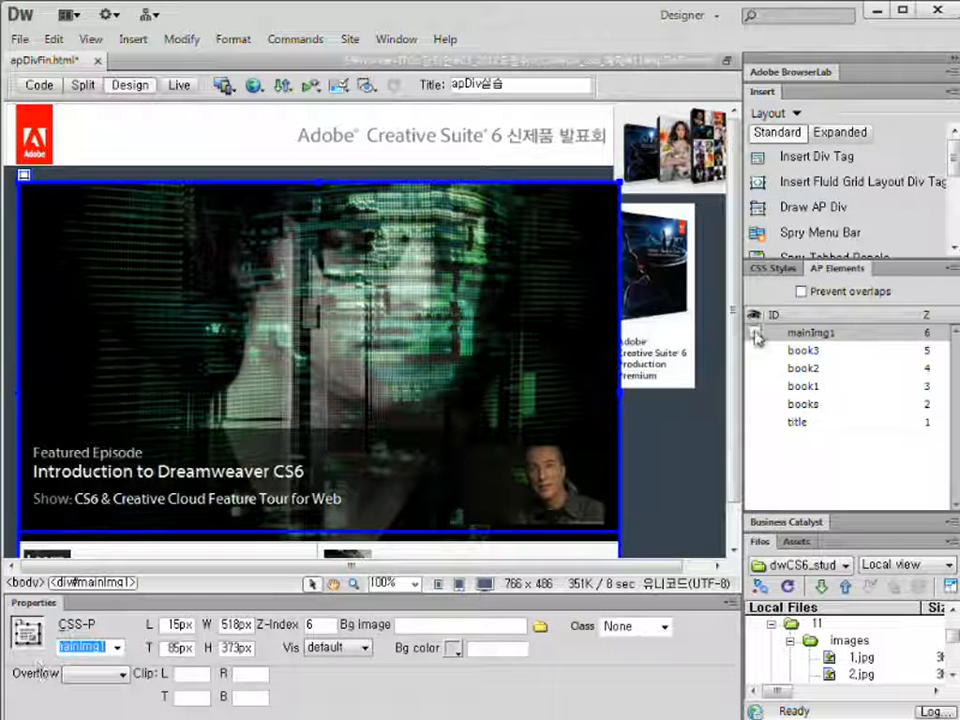
# - Examine which object each renamed AP element refers to and how the three books stack relative to mainImg1
pyautogui.click(800, 422)
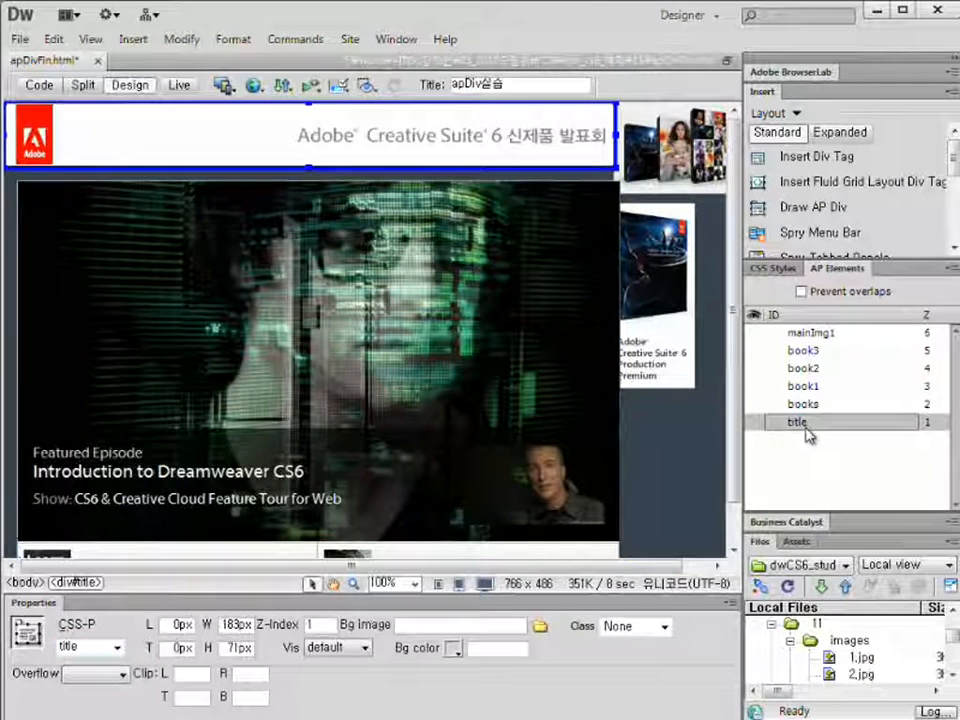
pyautogui.click(803, 404)
pyautogui.click(805, 386)
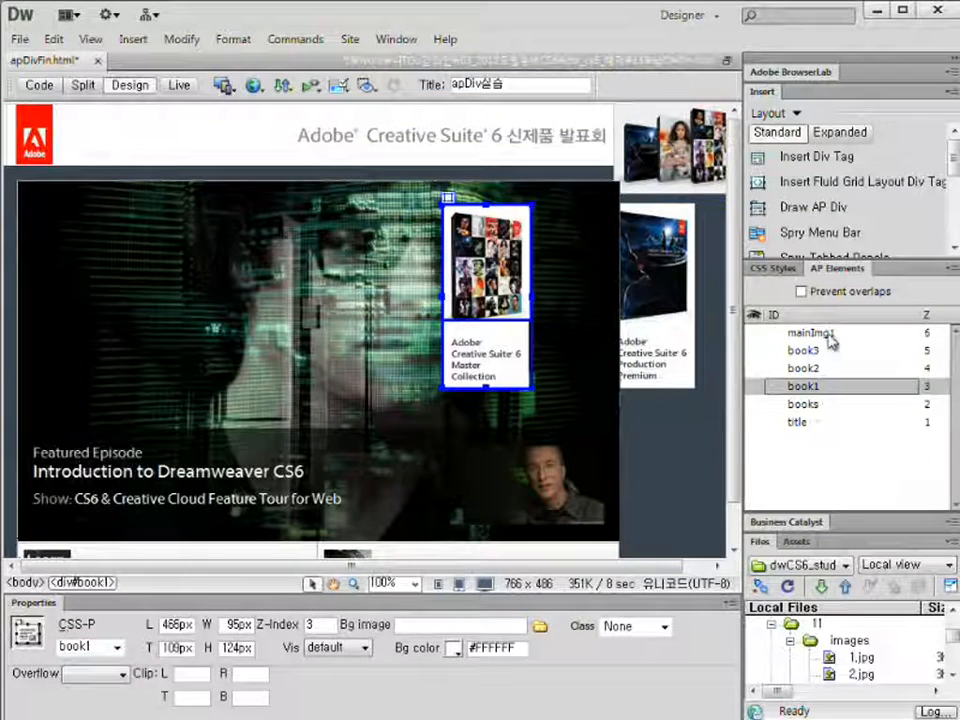
pyautogui.click(826, 336)
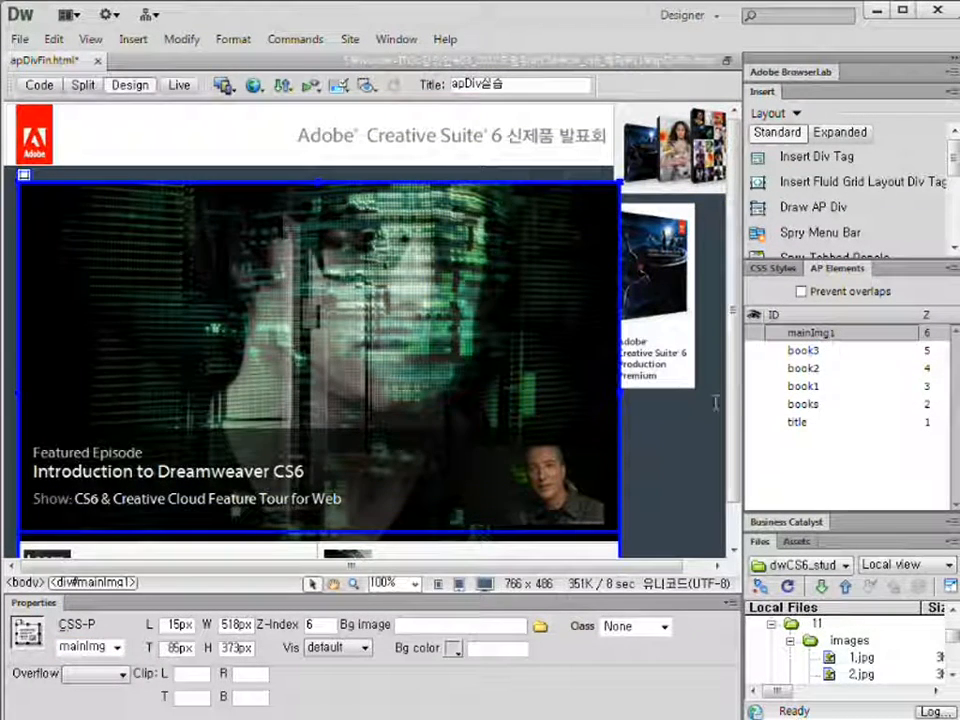
pyautogui.click(812, 386)
pyautogui.click(808, 368)
pyautogui.click(814, 351)
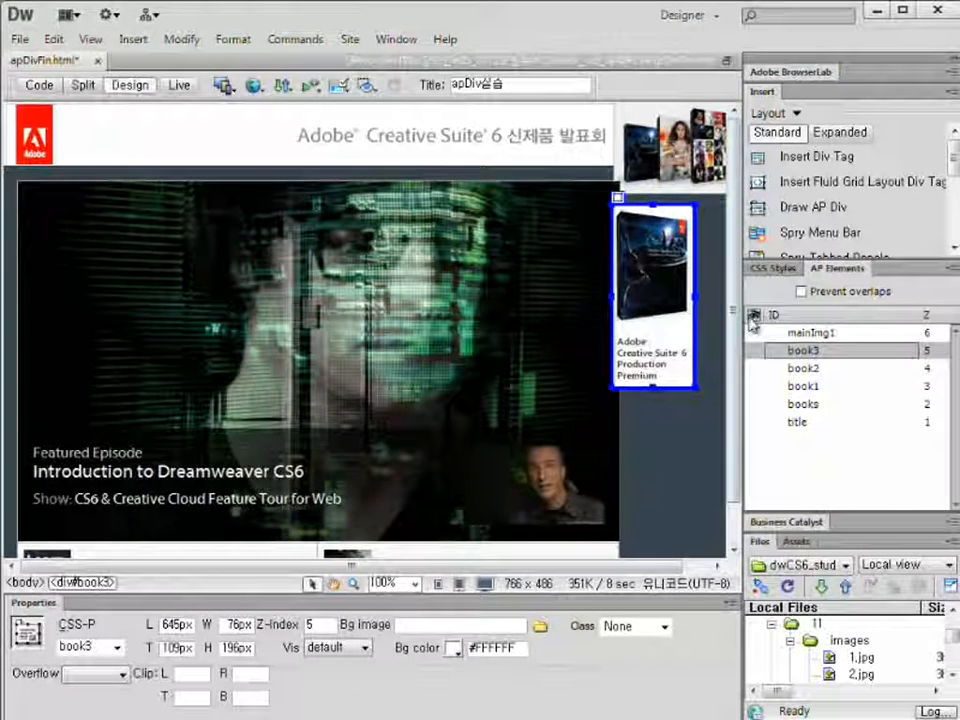
pyautogui.click(790, 386)
pyautogui.click(800, 368)
pyautogui.click(836, 350)
pyautogui.click(810, 335)
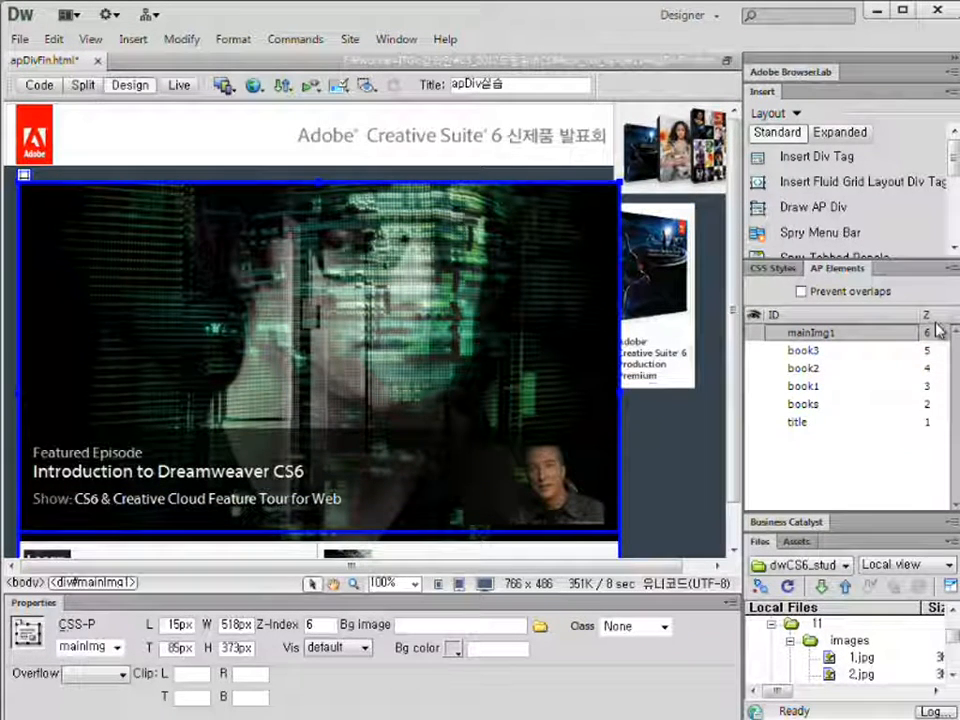
# - Set the z-index of book1 to 7 to bring it in front of the main image
pyautogui.click(800, 387)
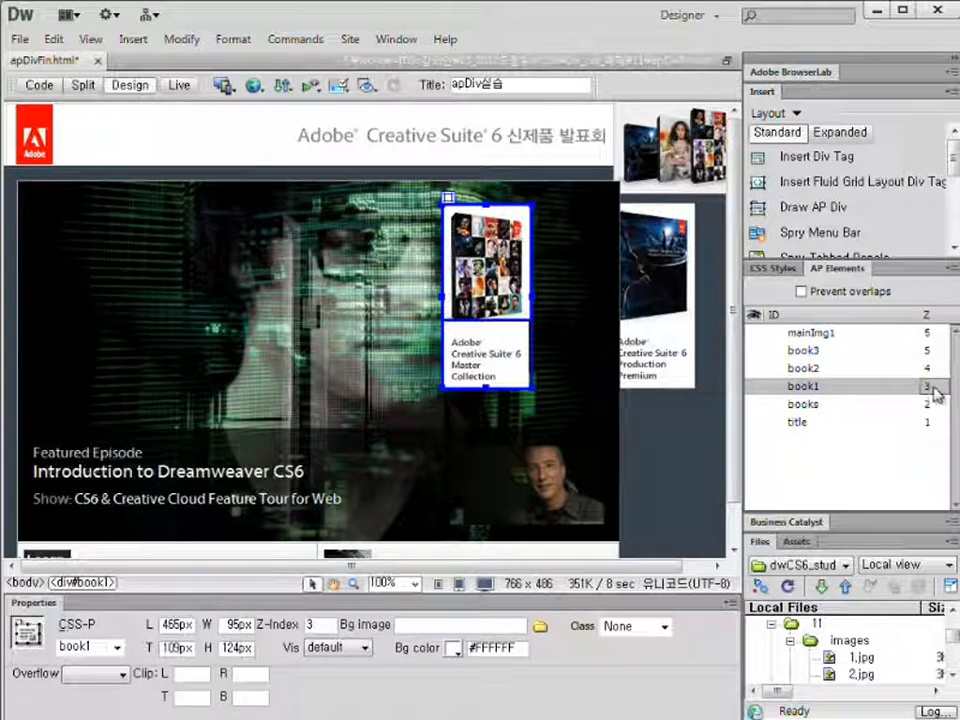
pyautogui.doubleClick(324, 627)
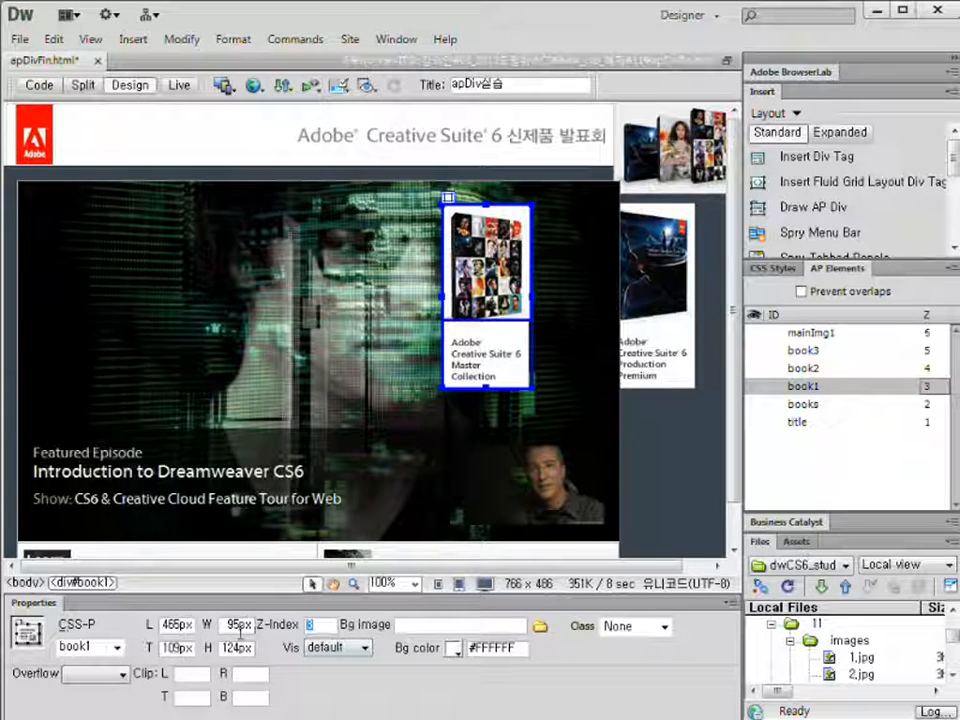
pyautogui.write('7')
pyautogui.press('Return')
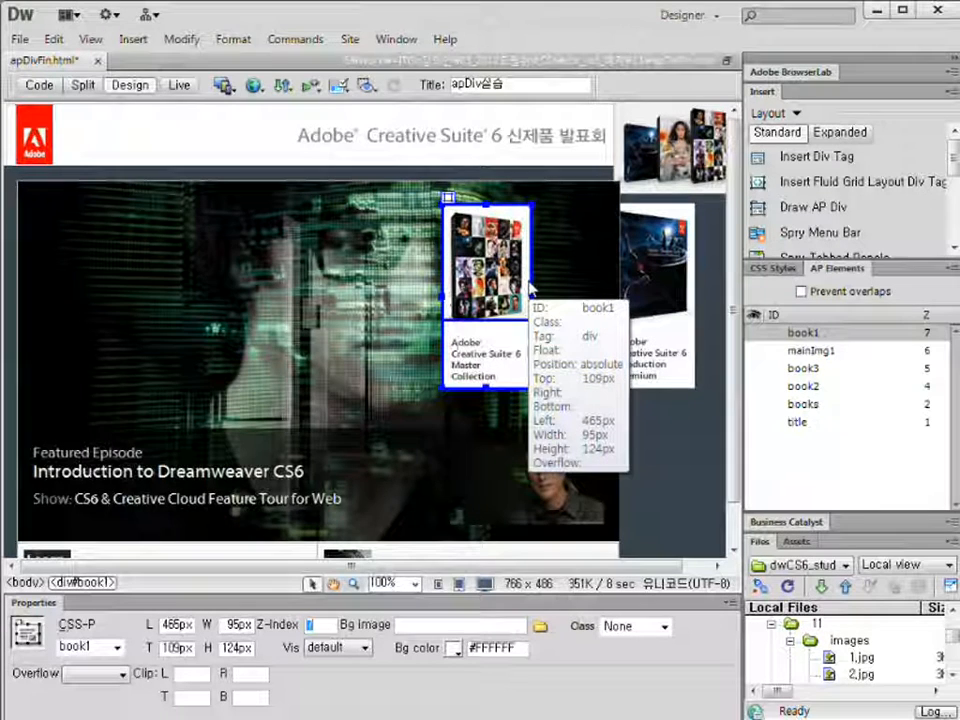
# - Set the z-index of book2 to 8 to bring it in front of the main image
pyautogui.click(803, 386)
pyautogui.doubleClick(326, 625)
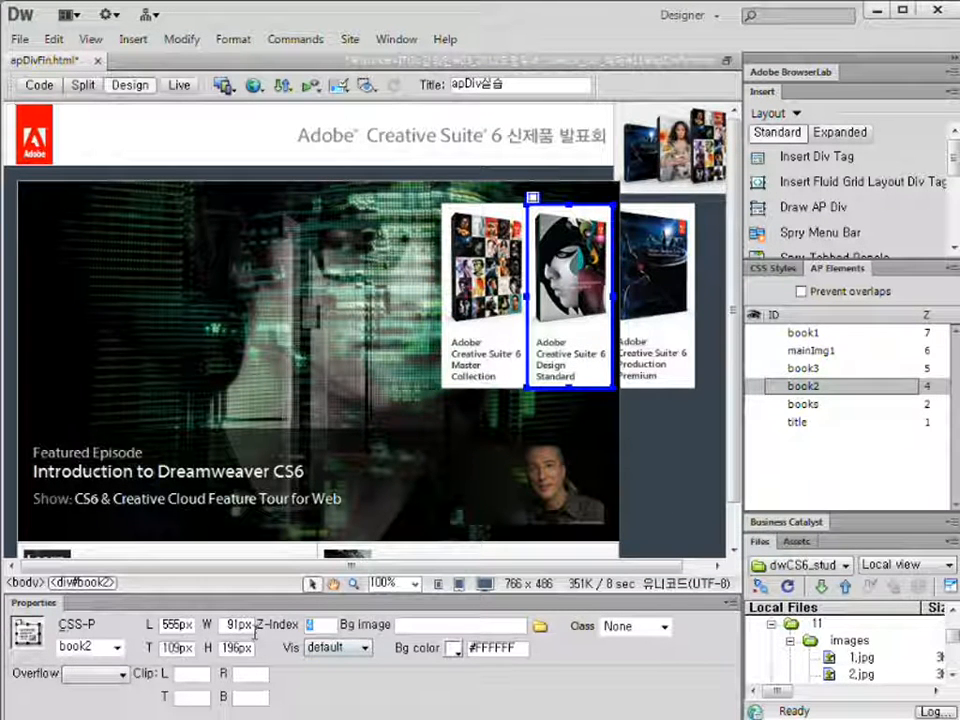
pyautogui.write('8')
pyautogui.press('Return')
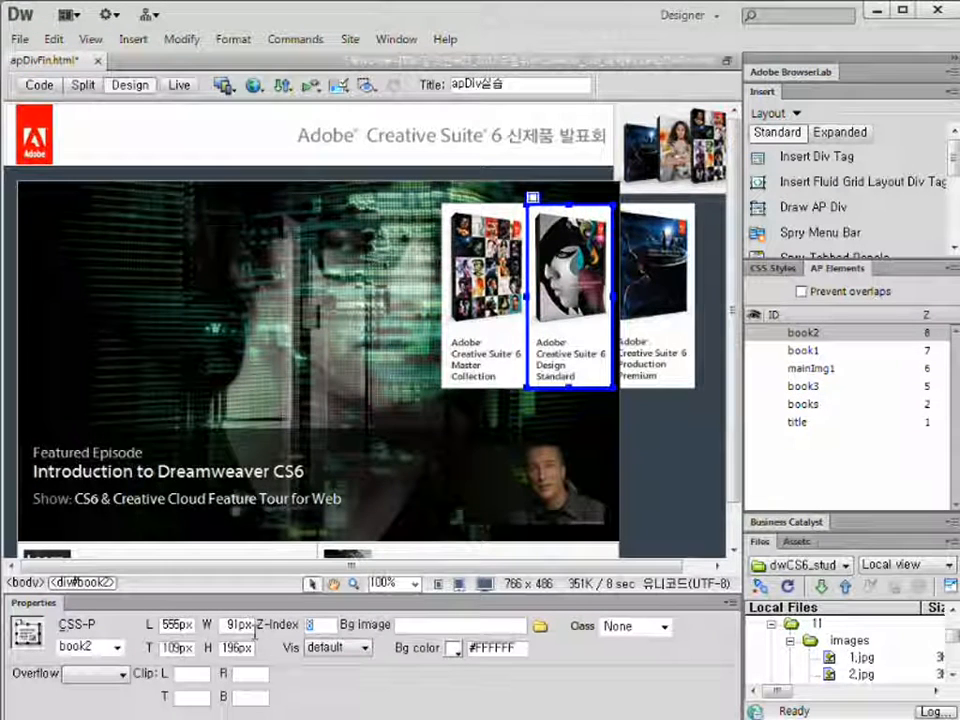
# - Set the z-index of book3 to 9 to bring it in front of the main image
pyautogui.click(842, 386)
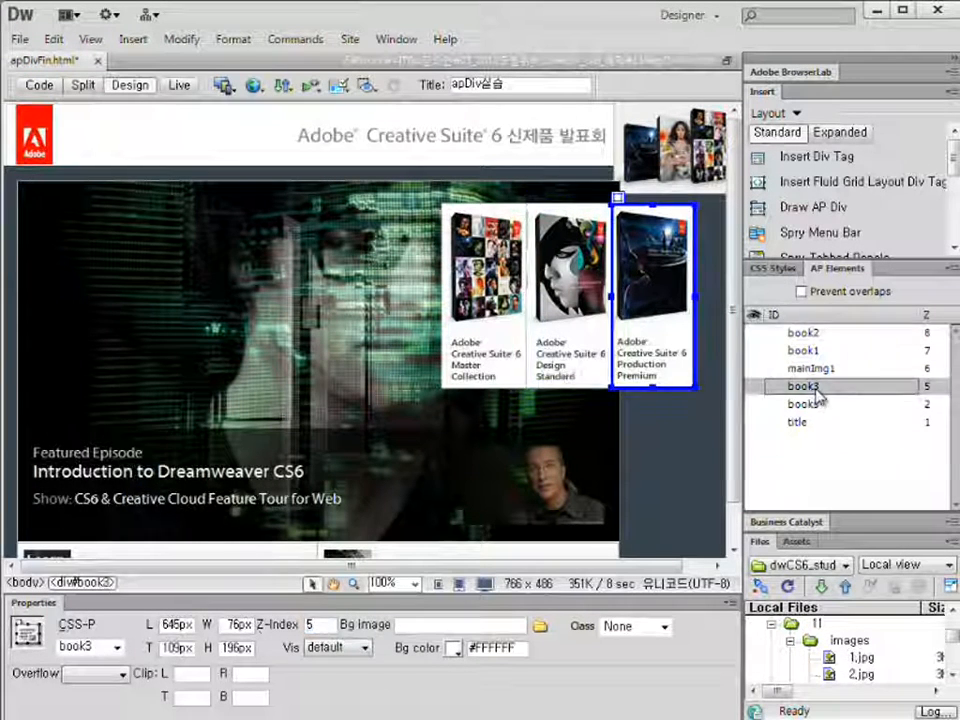
pyautogui.doubleClick(314, 625)
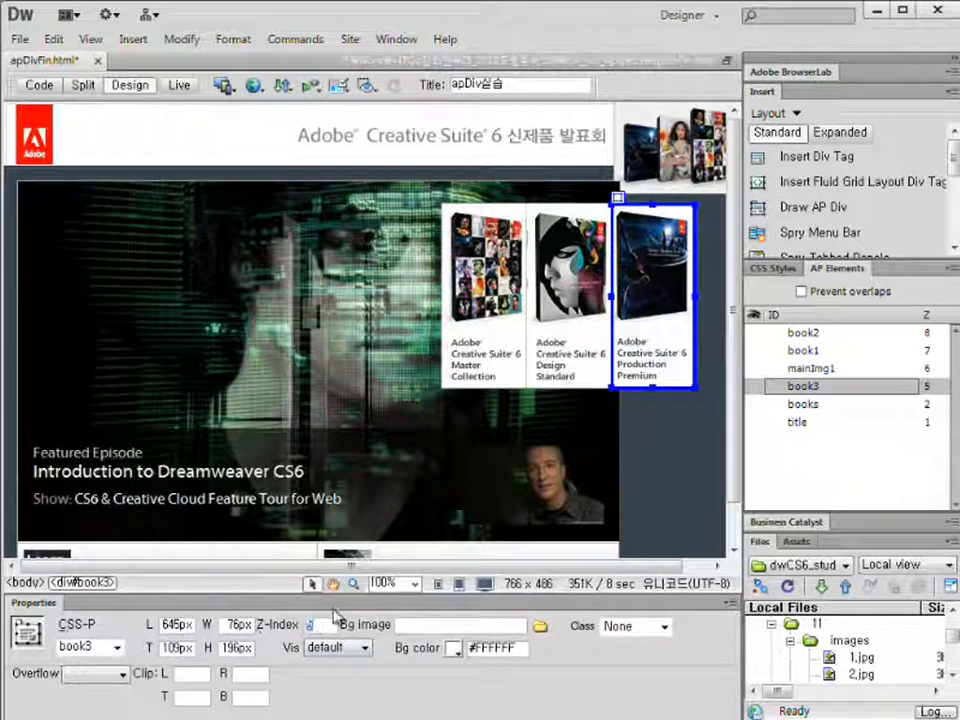
pyautogui.write('9')
pyautogui.press('Return')
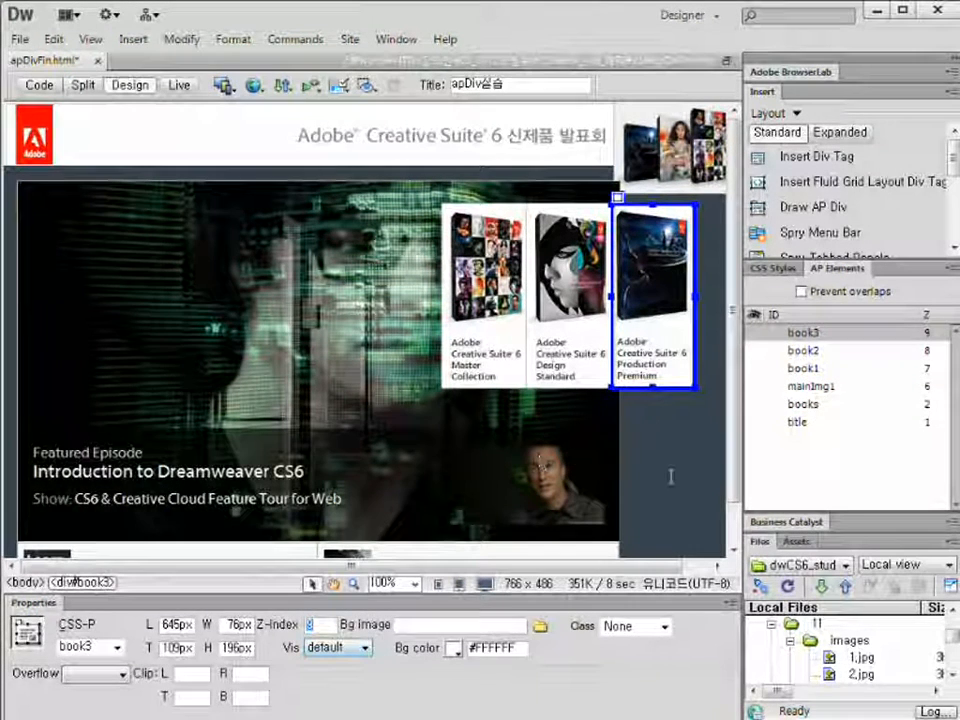
pyautogui.click(540, 460)
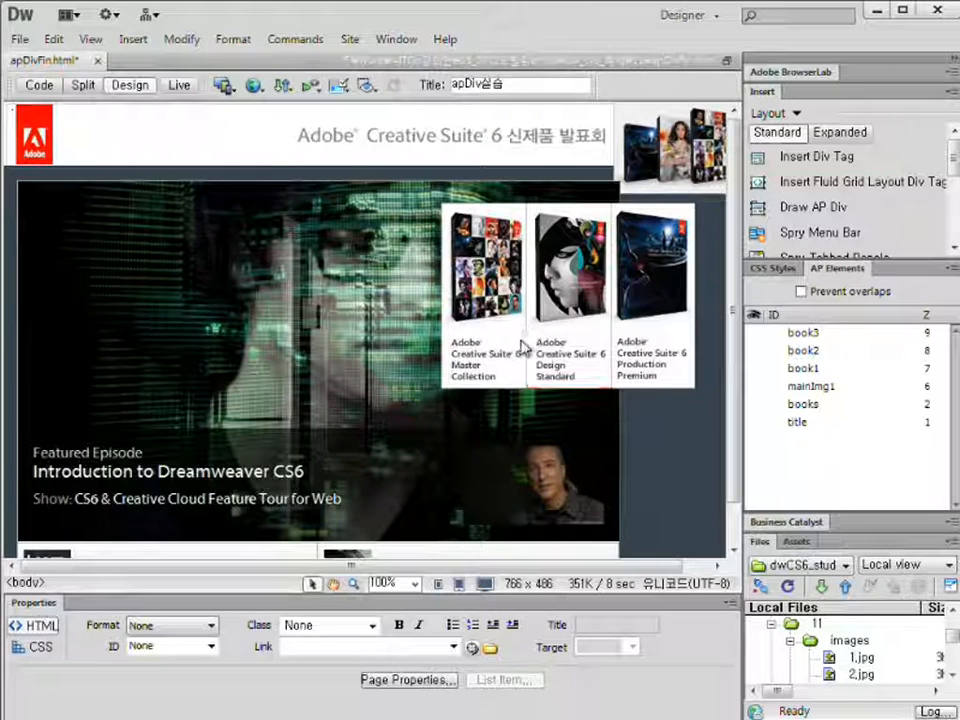
# - Delete the book3, book2 and book1 AP Divs from the page
pyautogui.click(446, 238)
pyautogui.click(448, 197)
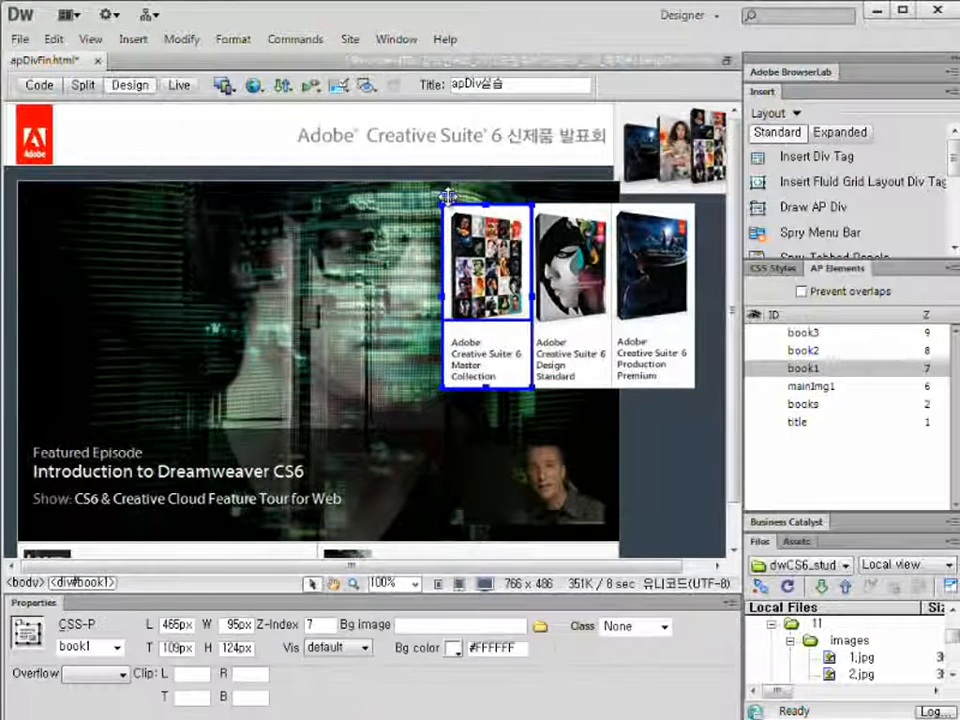
pyautogui.click(582, 232)
pyautogui.click(686, 228)
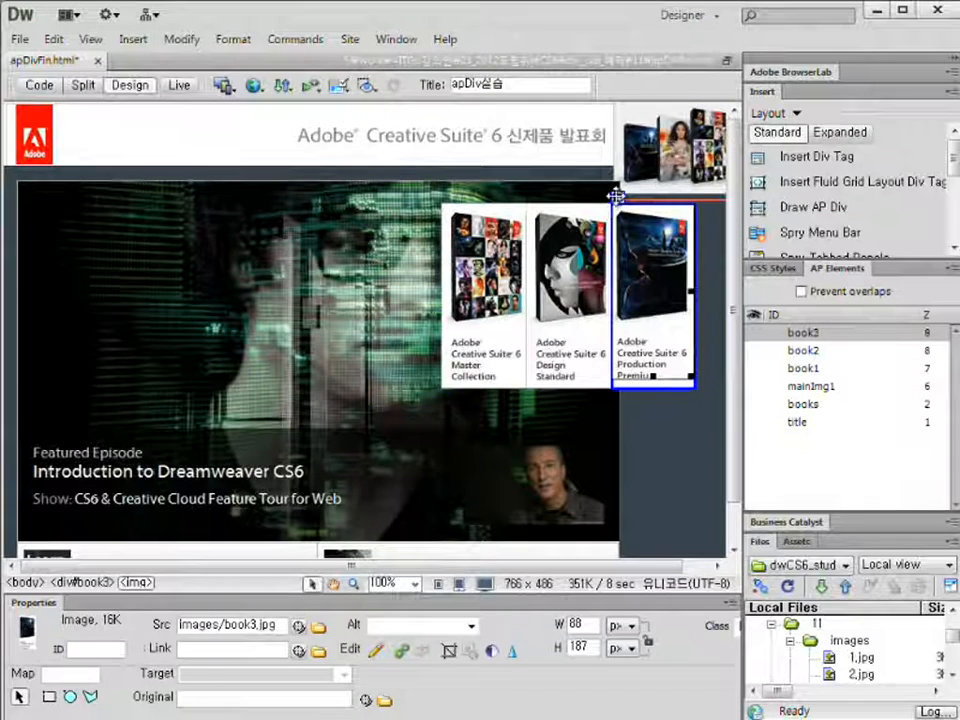
pyautogui.click(616, 195)
pyautogui.press('Delete')
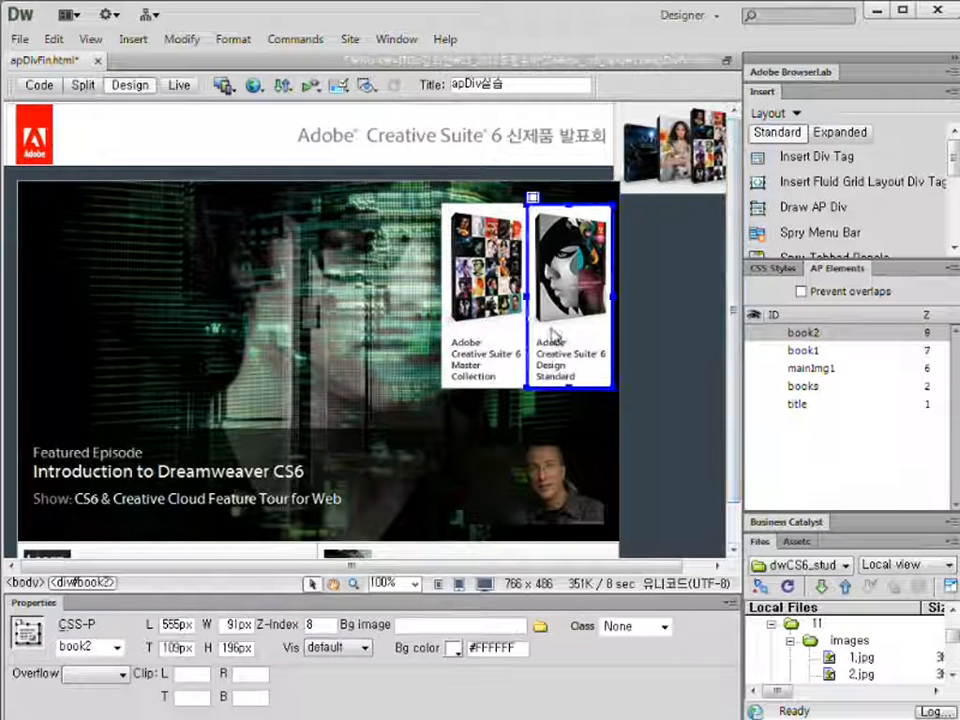
pyautogui.press('Delete')
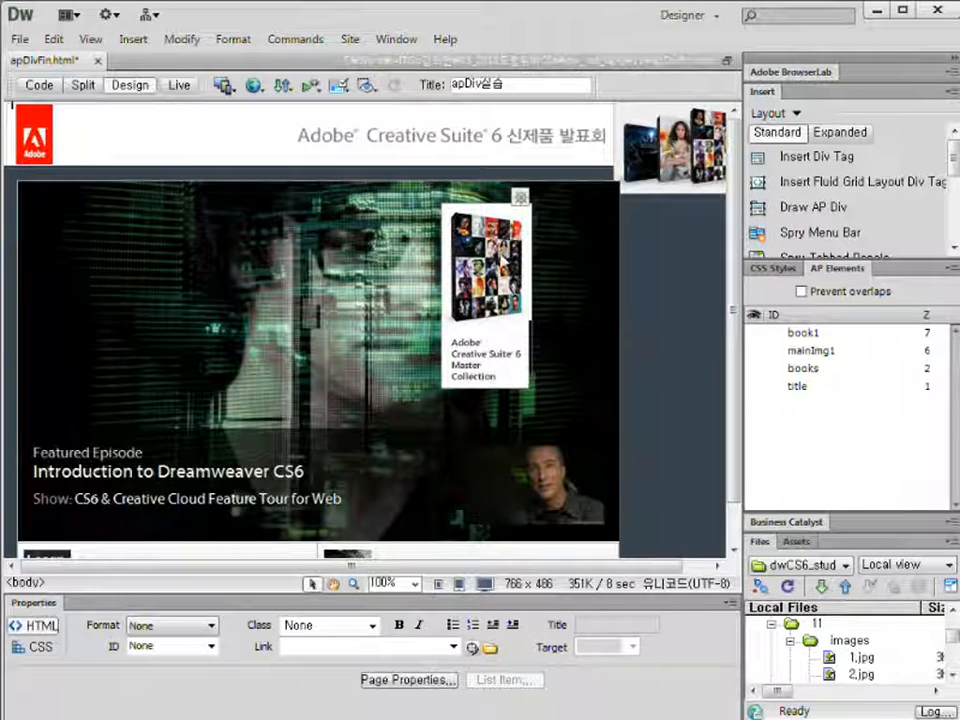
pyautogui.click(480, 244)
pyautogui.click(444, 195)
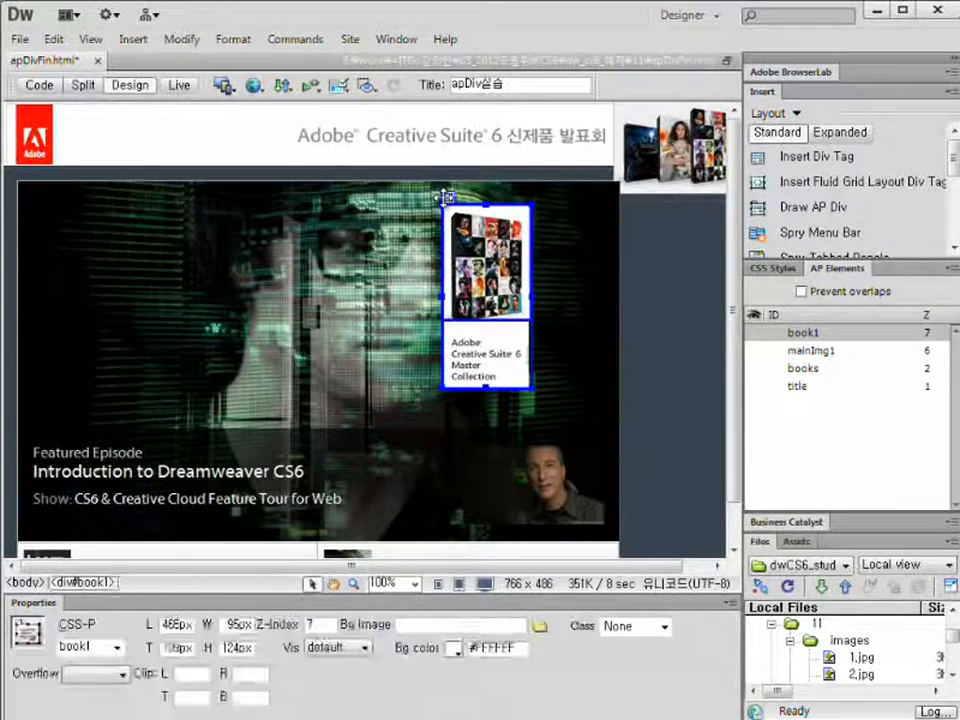
pyautogui.press('Delete')
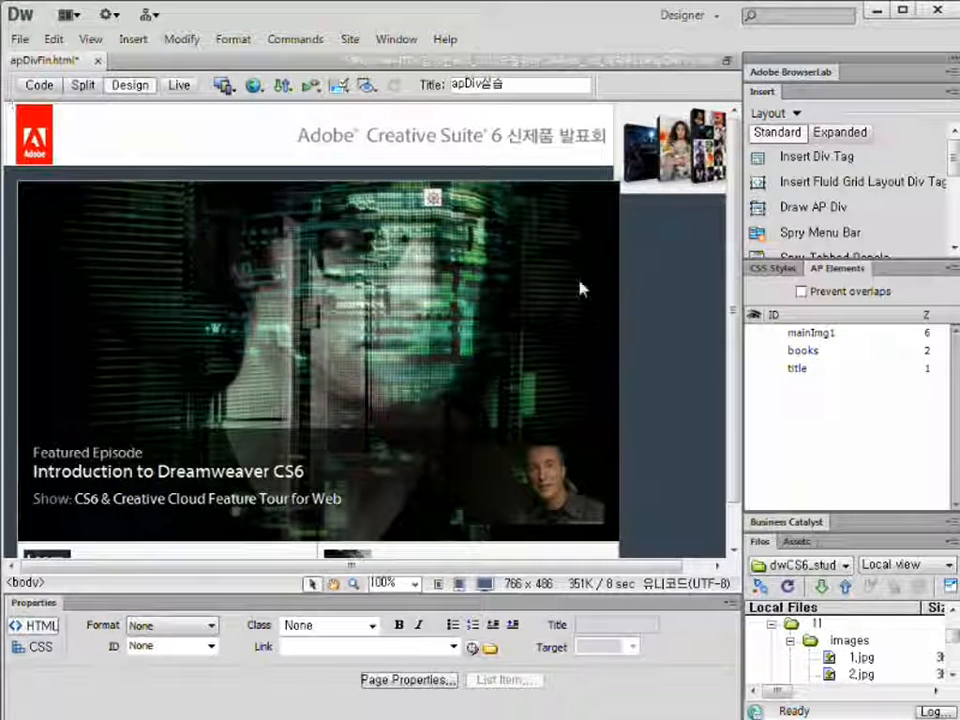
# - Position the mainImg1 AP Div at left 0px and top 80px
pyautogui.click(208, 253)
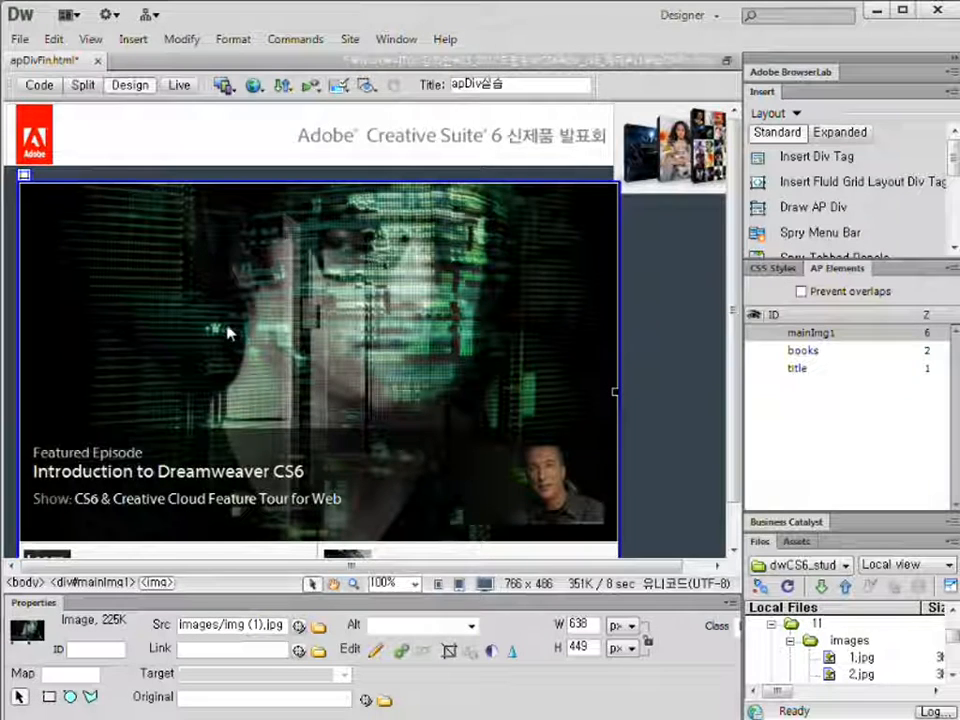
pyautogui.click(25, 176)
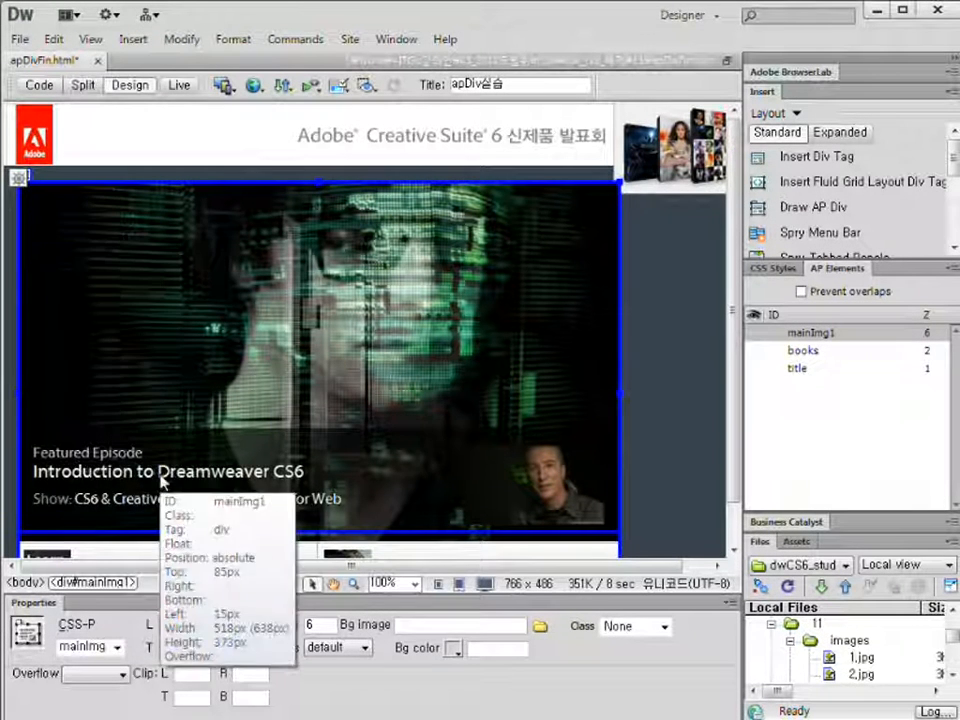
pyautogui.click(169, 626)
pyautogui.doubleClick(172, 627)
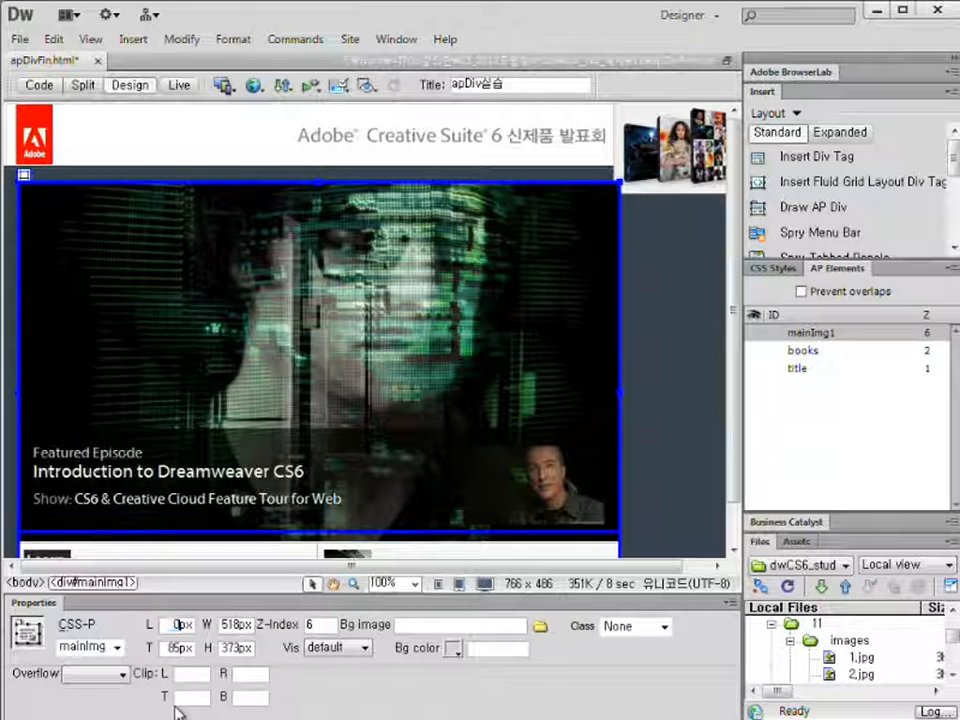
pyautogui.press('Return')
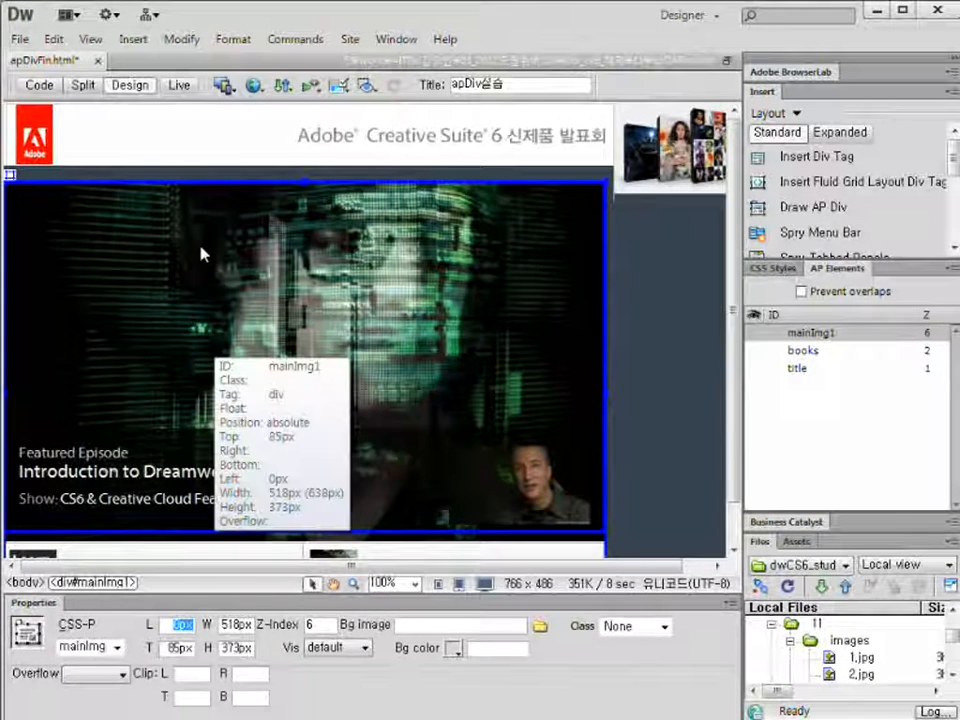
pyautogui.click(177, 648)
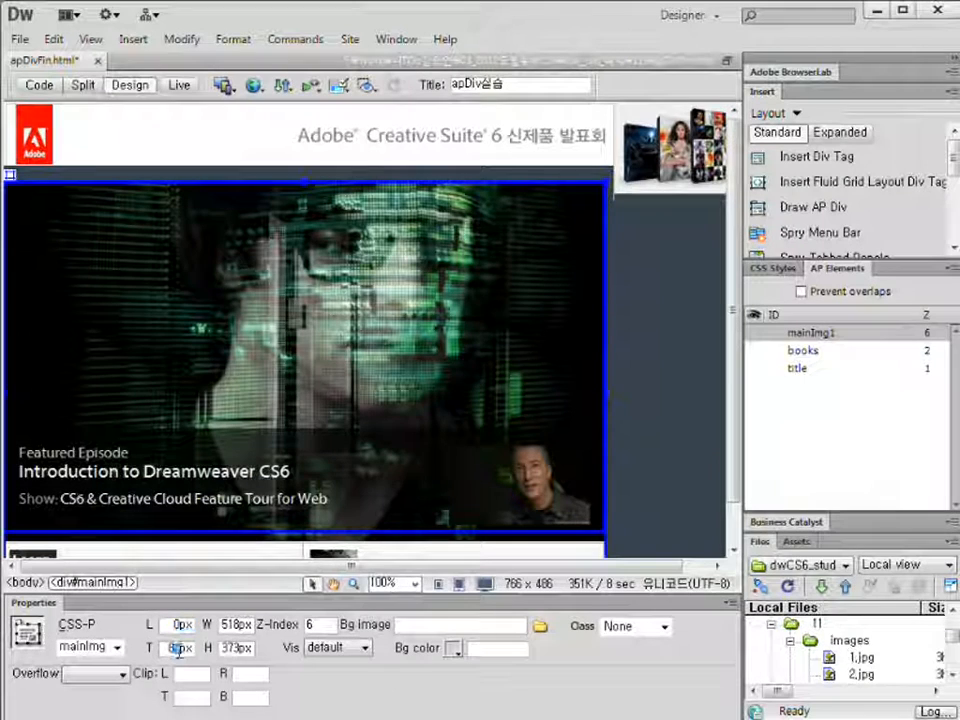
pyautogui.moveTo(177, 648); pyautogui.dragTo(172, 648)
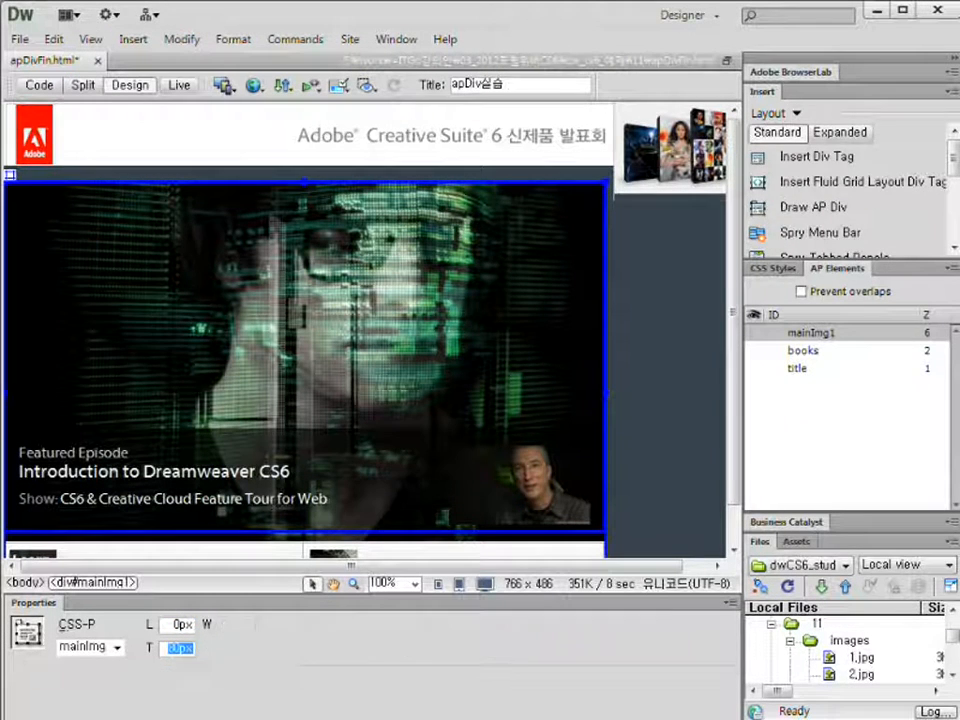
pyautogui.press('Return')
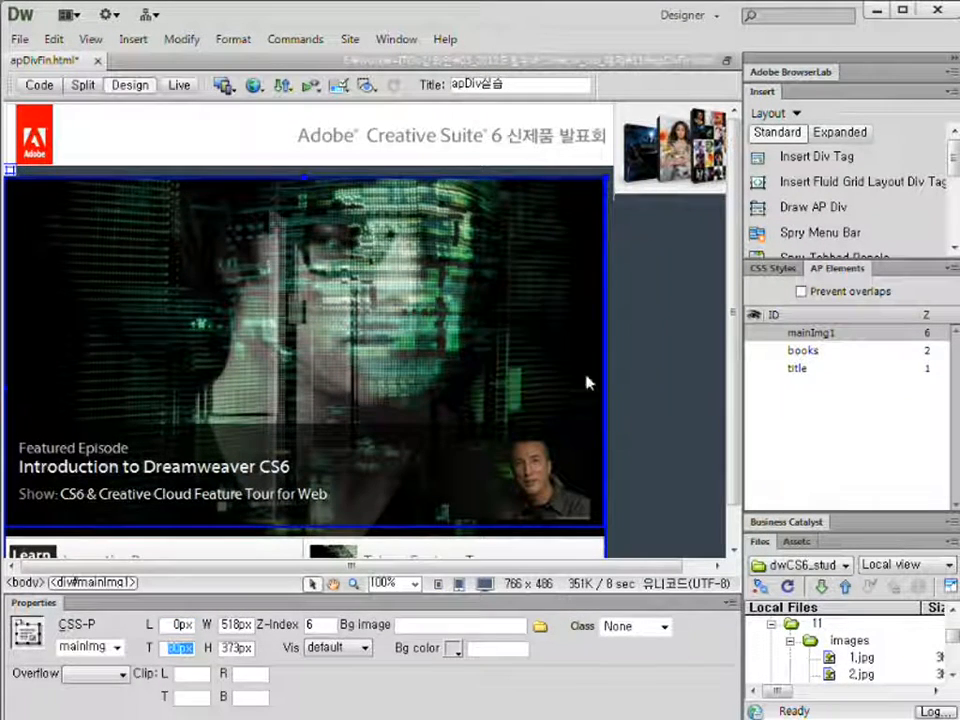
pyautogui.click(662, 482)
# - Draw an AP Div about 123 px wide and 161 px high beneath the books image, beside the main image
pyautogui.moveTo(585, 567); pyautogui.dragTo(613, 567)
pyautogui.click(829, 209)
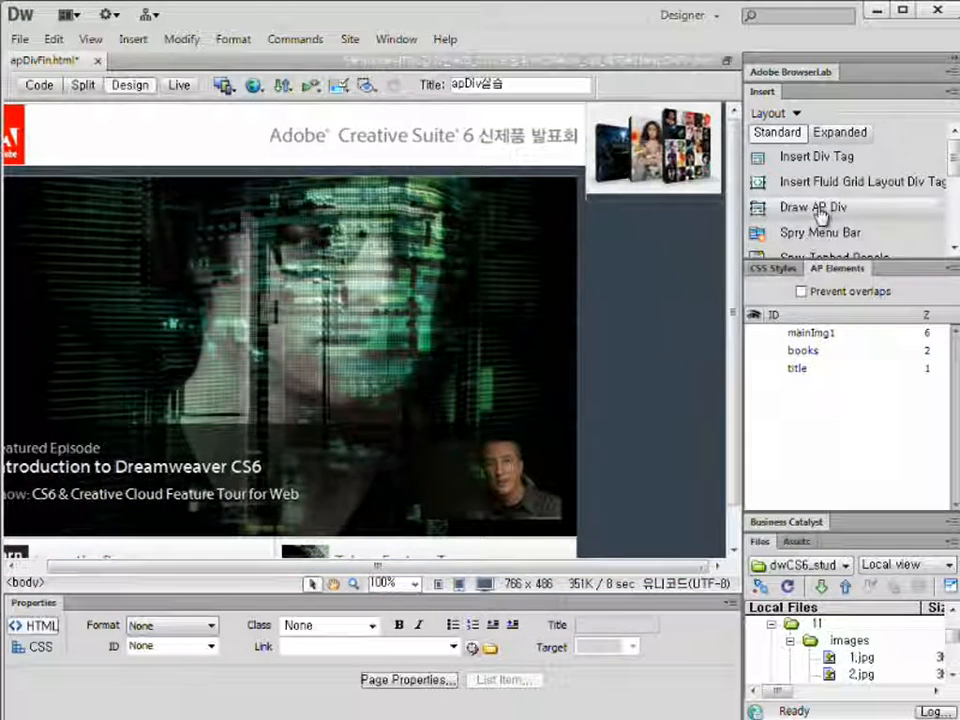
pyautogui.moveTo(586, 213)
pyautogui.mouseDown()
pyautogui.moveTo(694, 377)
pyautogui.moveTo(702, 365)
pyautogui.mouseUp()
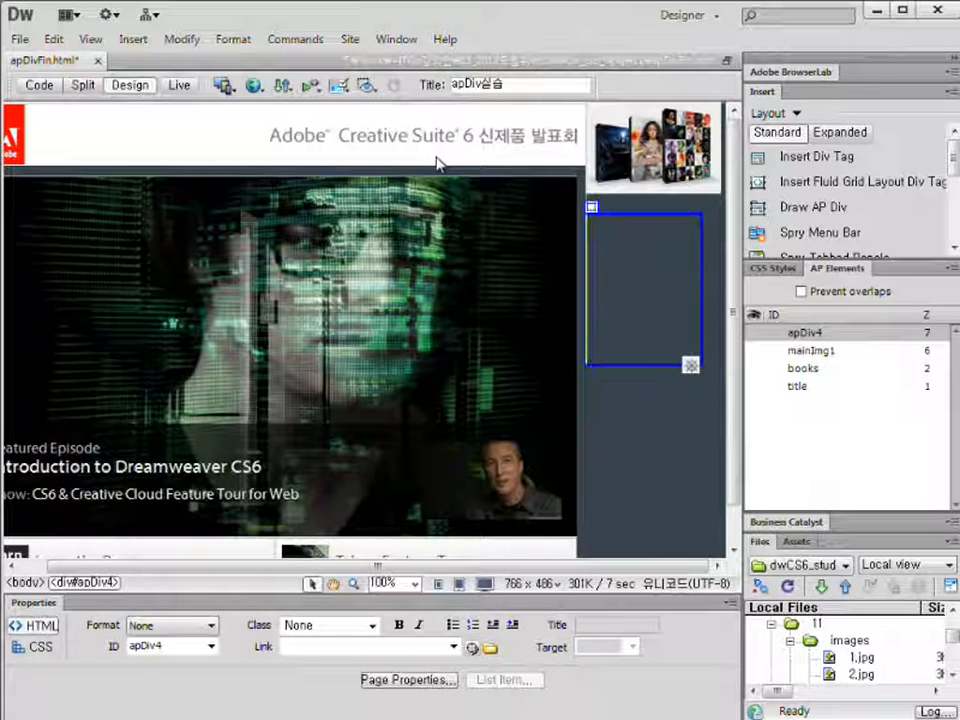
# - Insert a table with 3 rows, 1 column and 100 percent width, without border, padding or spacing, into the new AP Div
pyautogui.hotkey('ctrl', 'alt', 't')
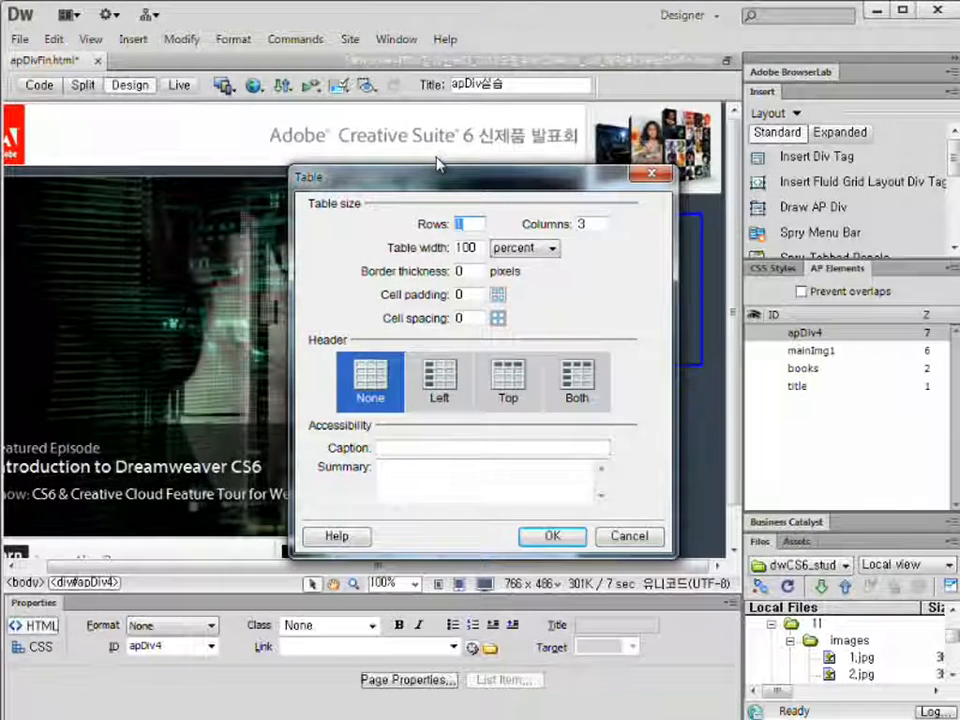
pyautogui.write('3')
pyautogui.doubleClick(582, 224)
pyautogui.write('1')
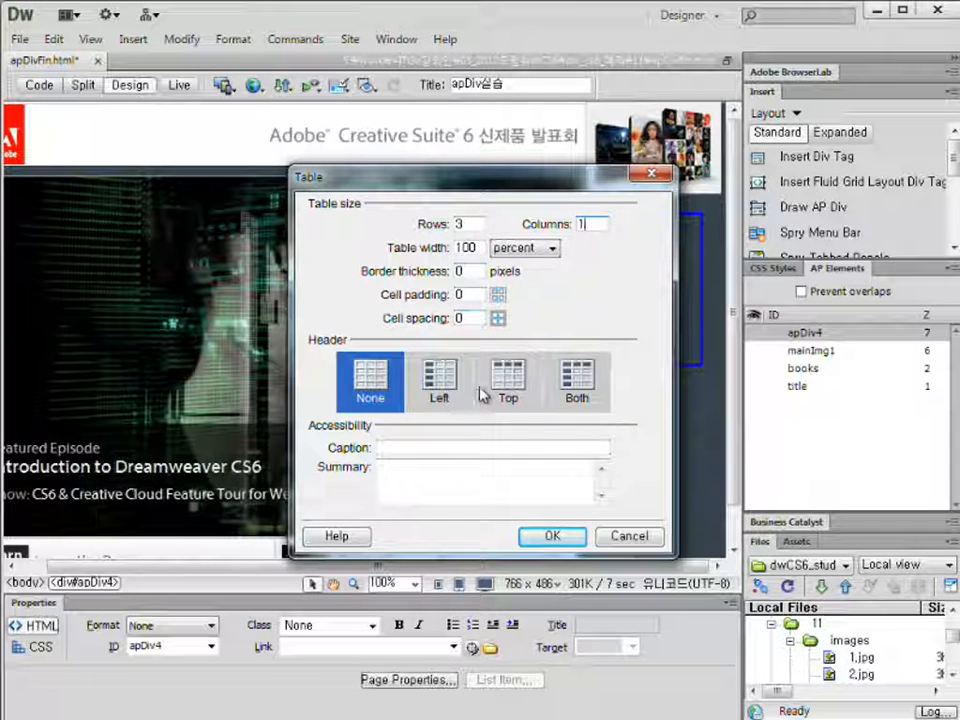
pyautogui.click(576, 544)
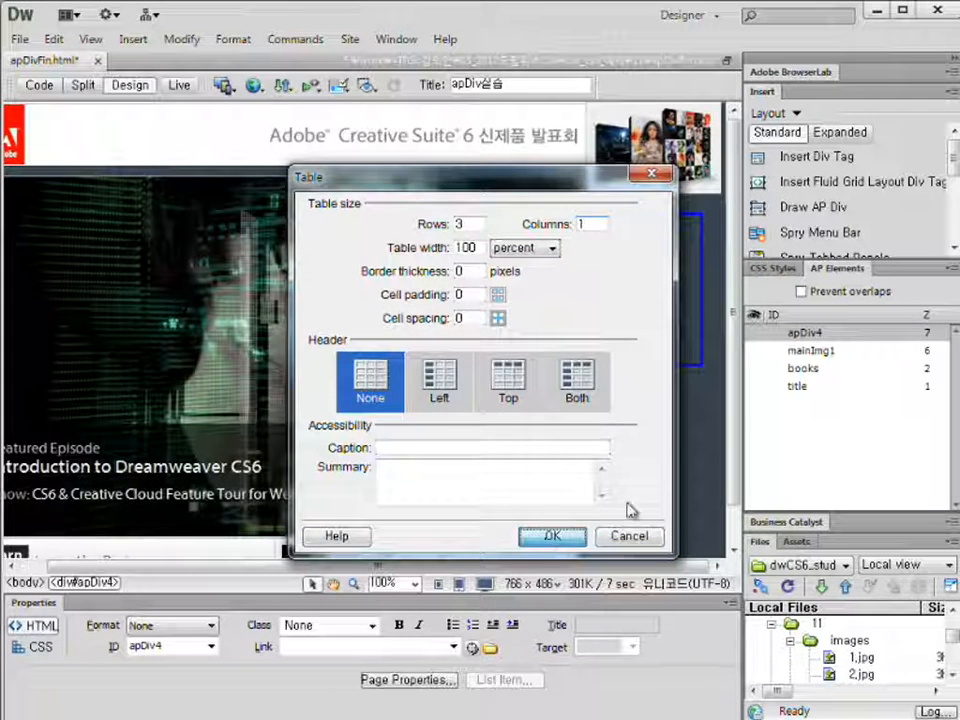
pyautogui.click(574, 534)
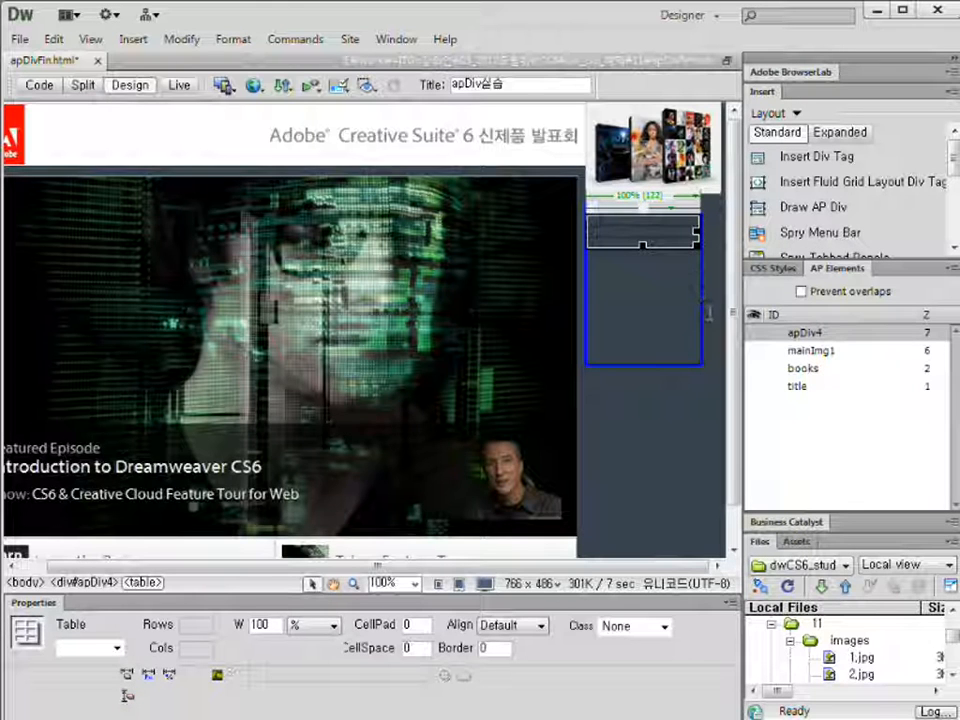
# - Place the image book1.jpg in the table's first row without alternate text
pyautogui.click(676, 222)
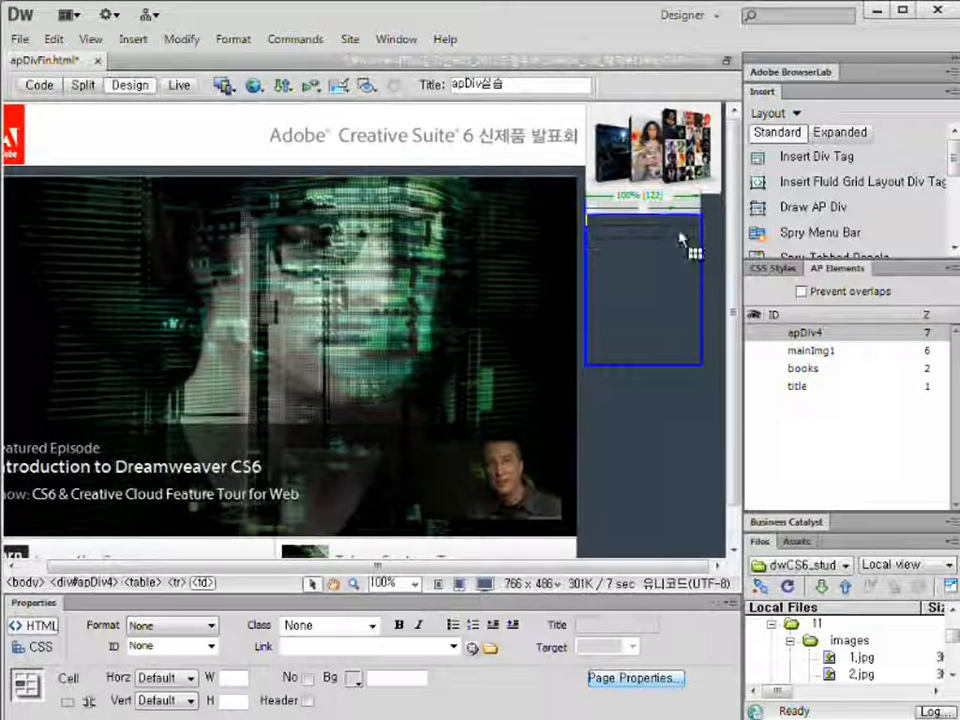
pyautogui.click(702, 281)
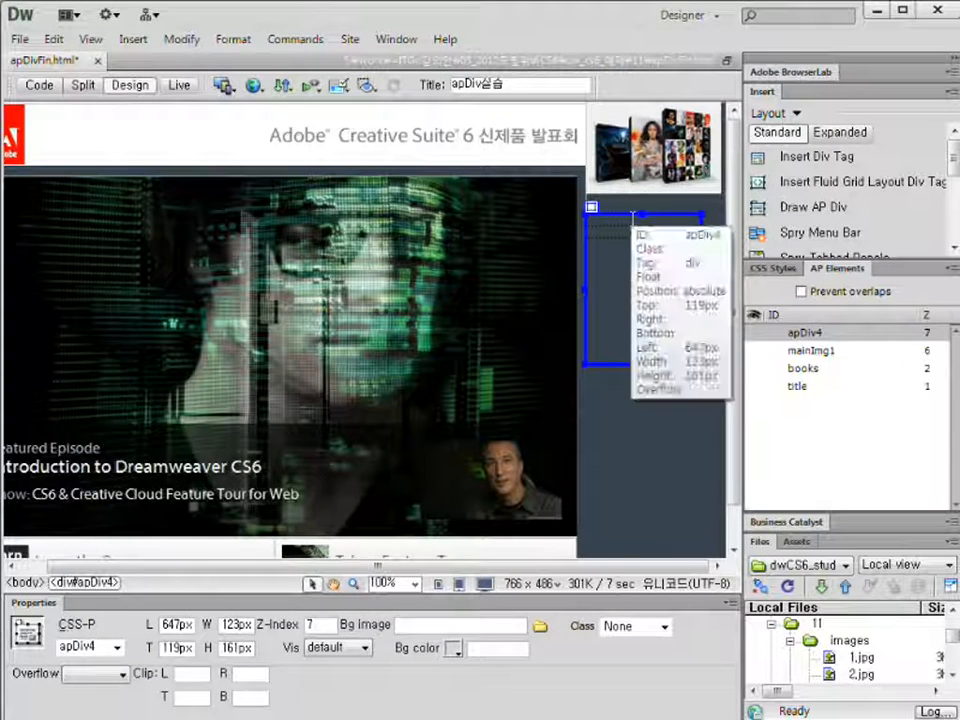
pyautogui.click(633, 220)
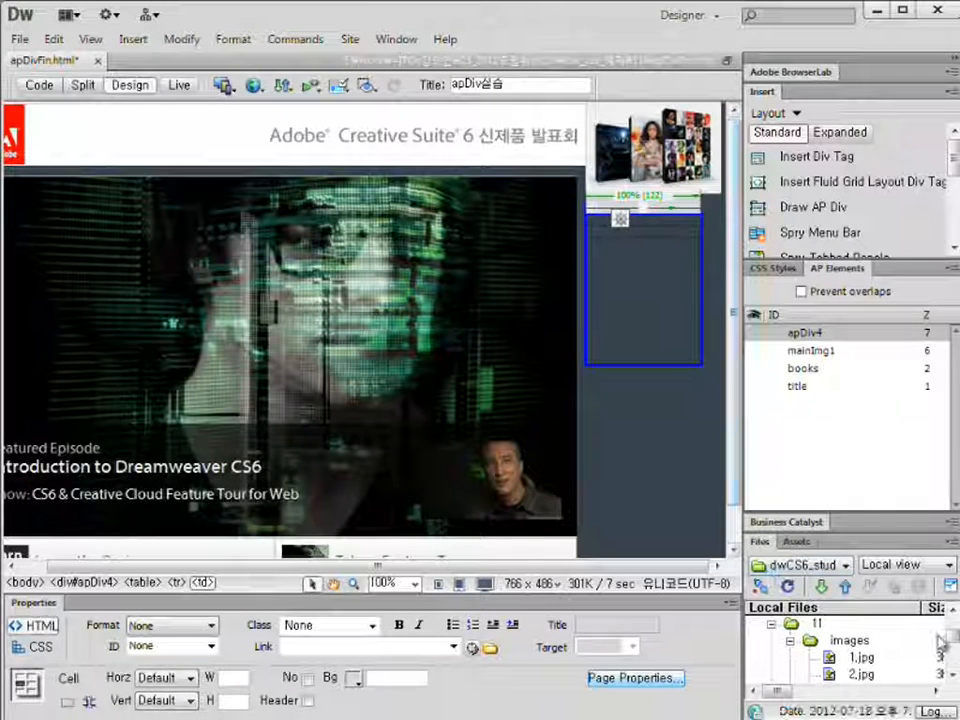
pyautogui.click(953, 678)
pyautogui.click(953, 678)
pyautogui.click(953, 678)
pyautogui.click(953, 678)
pyautogui.click(953, 678)
pyautogui.click(953, 678)
pyautogui.click(953, 678)
pyautogui.click(953, 678)
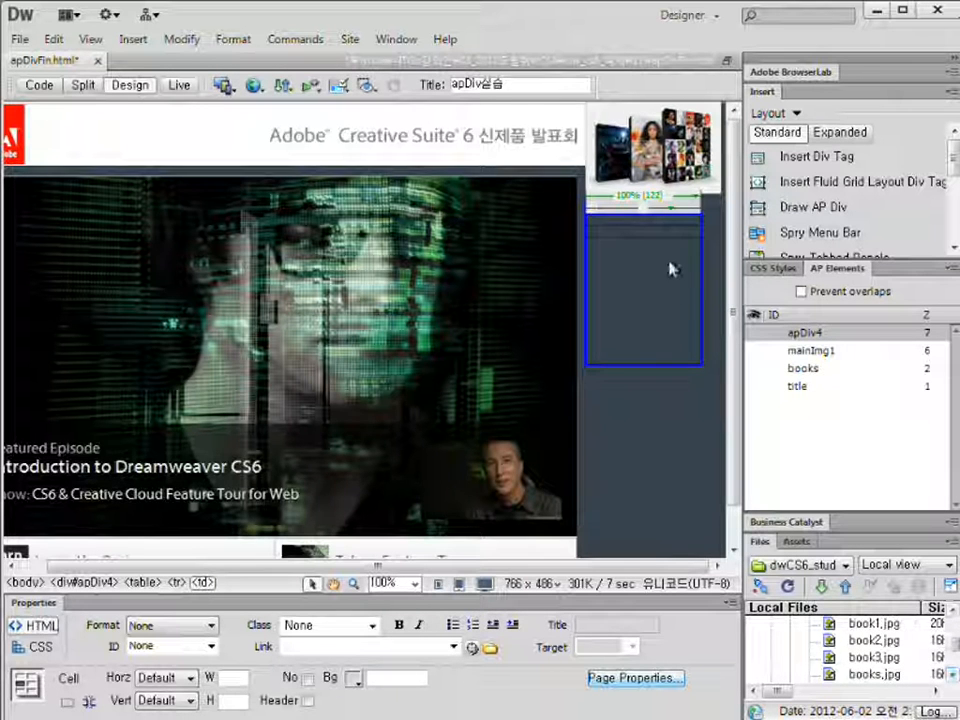
pyautogui.moveTo(873, 636)
pyautogui.mouseDown()
pyautogui.moveTo(699, 356)
pyautogui.moveTo(658, 216)
pyautogui.mouseUp()
pyautogui.click(688, 330)
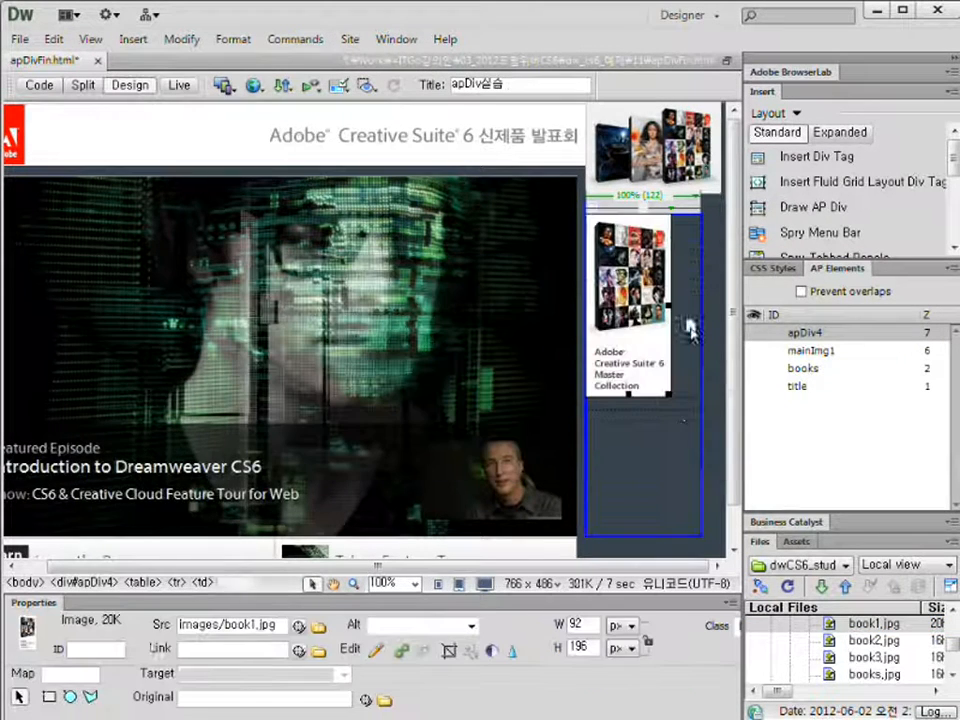
# - Place the image book2.jpg in the table's second row without alternate text
pyautogui.click(828, 640)
pyautogui.moveTo(803, 588); pyautogui.dragTo(645, 403)
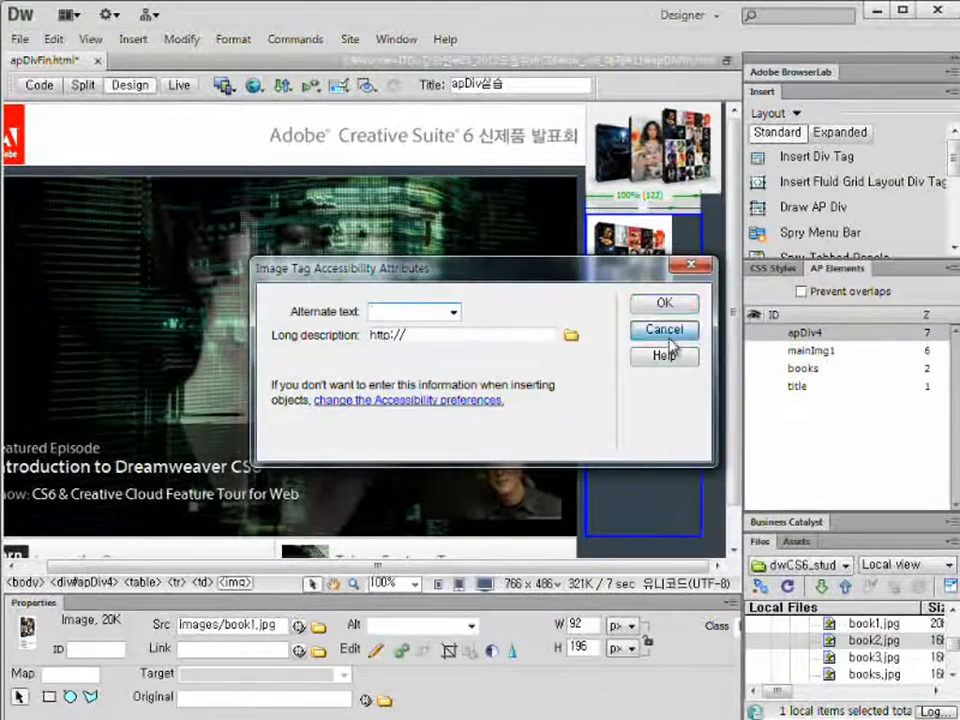
pyautogui.click(666, 332)
# - Place the image book3.jpg in the table's third row without alternate text
pyautogui.scroll(-3, 626, 502)
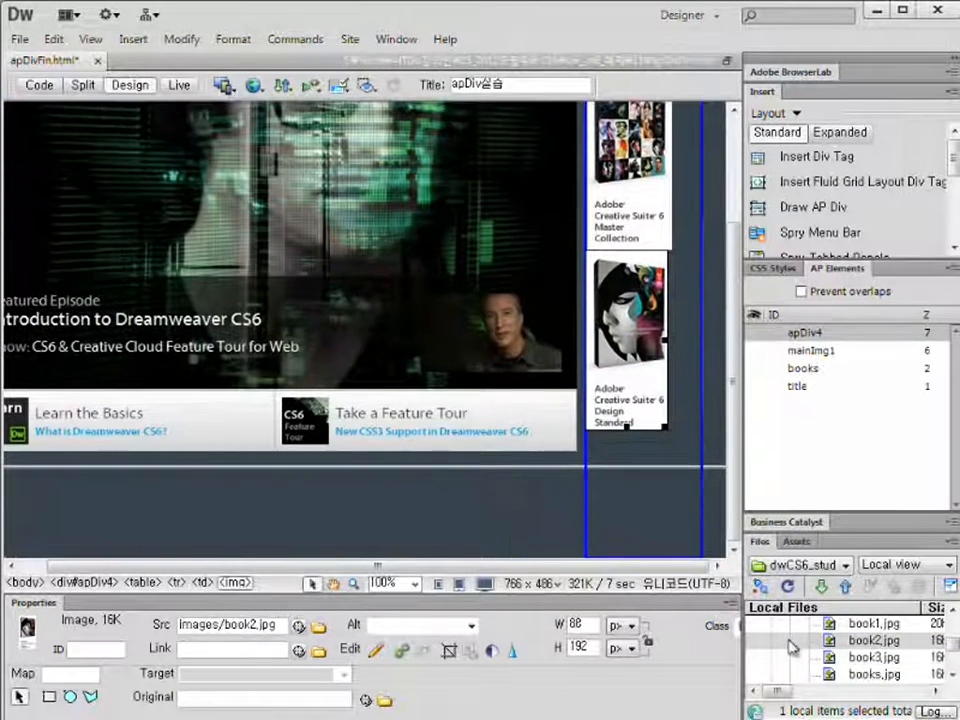
pyautogui.moveTo(846, 657); pyautogui.dragTo(627, 433)
pyautogui.click(664, 330)
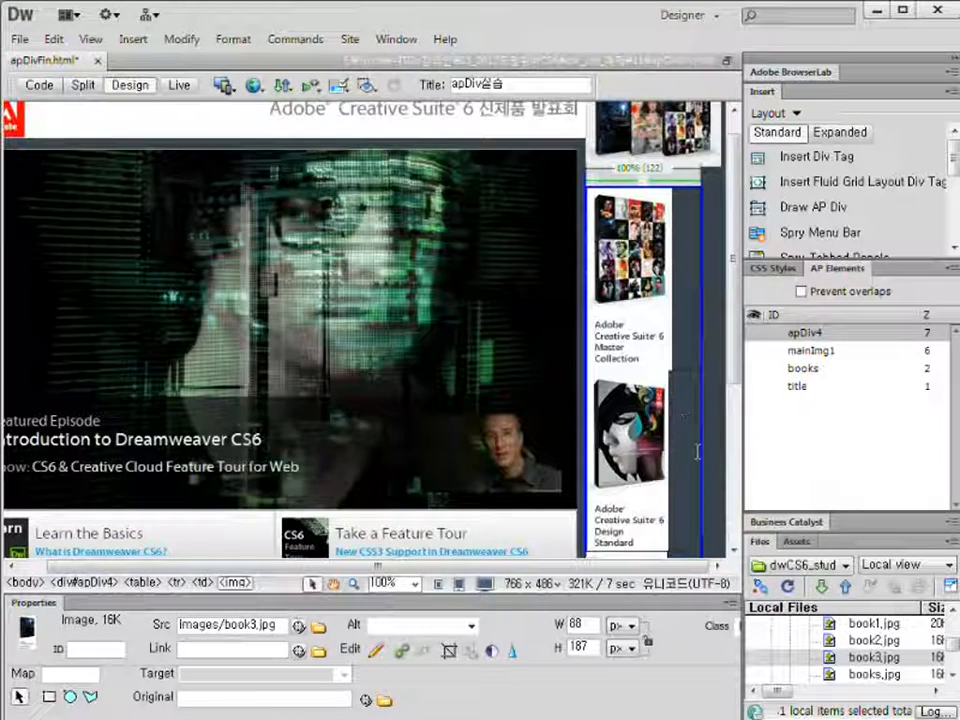
# - Give all three cells of the book table a white #FFFFFF background
pyautogui.scroll(-5, 699, 478)
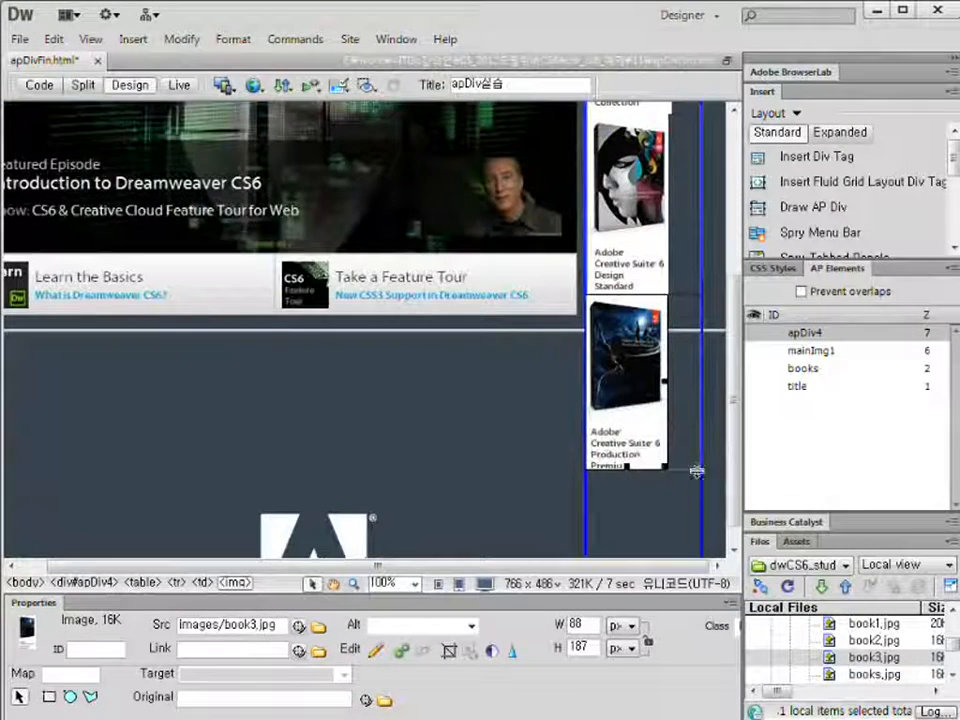
pyautogui.click(697, 467)
pyautogui.click(697, 469)
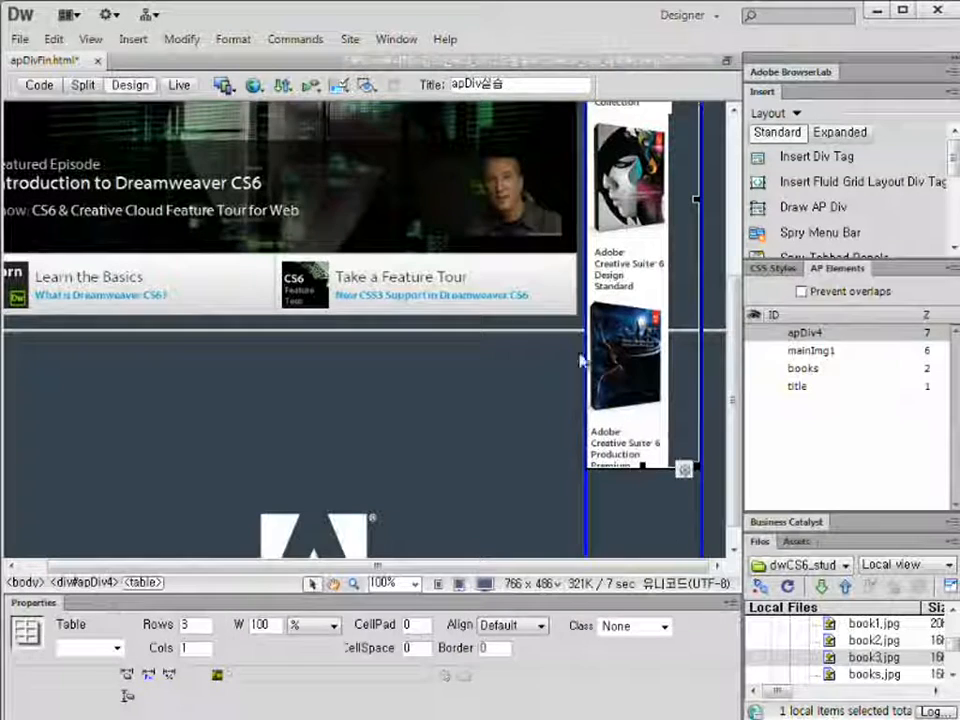
pyautogui.moveTo(684, 400); pyautogui.dragTo(677, 219)
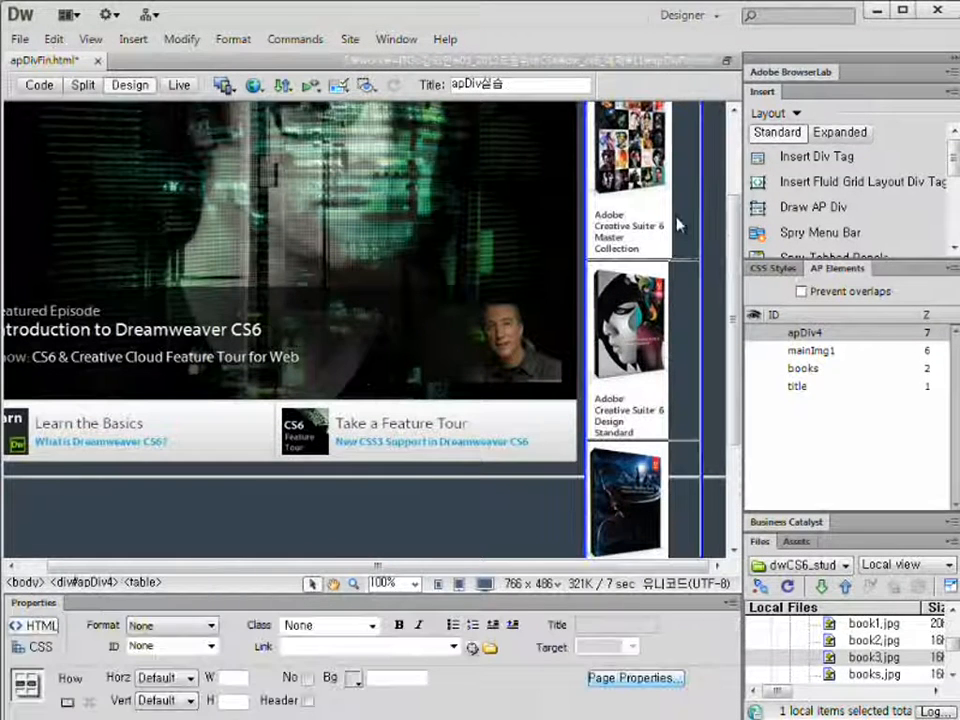
pyautogui.click(354, 679)
pyautogui.click(350, 718)
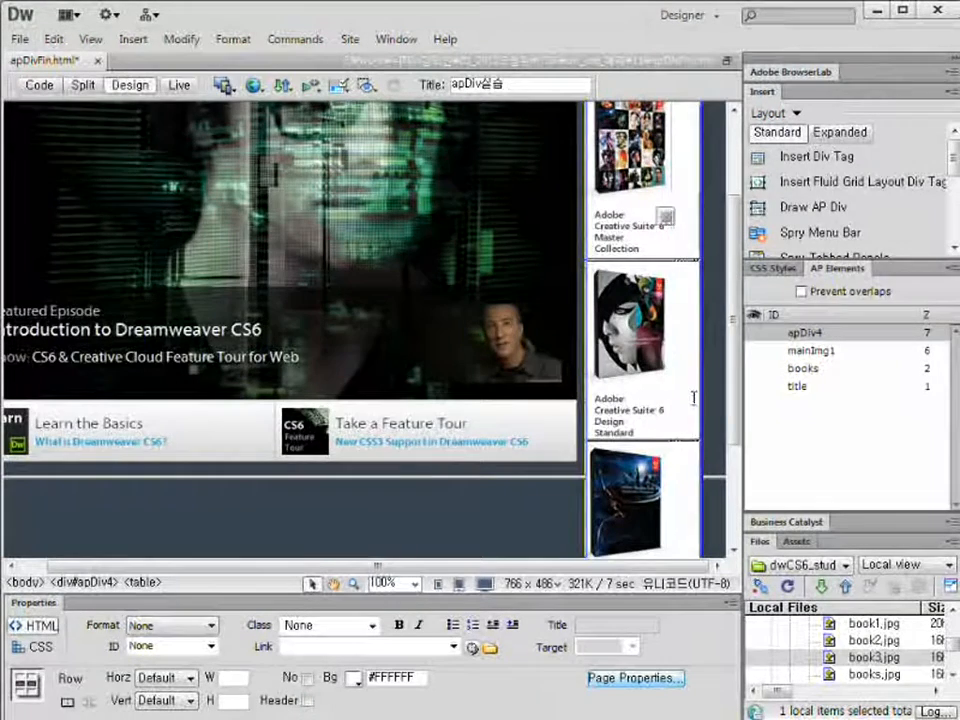
# - Resize the AP Div holding the book table to 90 px wide and 190 px high, positioned 648 px from left and 105 px from top
pyautogui.click(691, 402)
pyautogui.scroll(2, 687, 463)
pyautogui.click(595, 172)
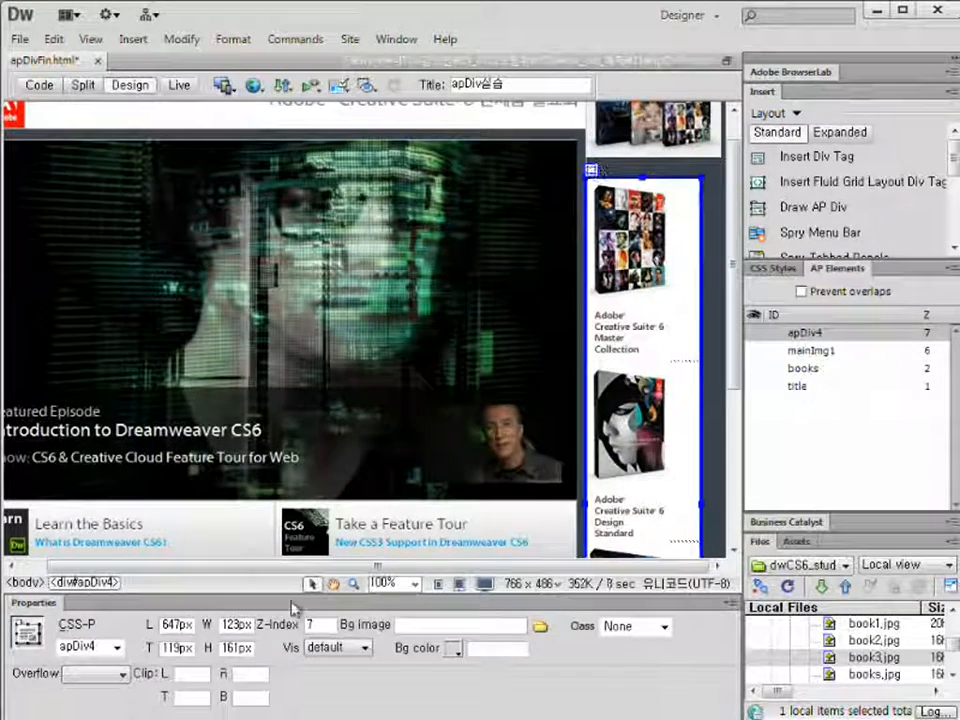
pyautogui.moveTo(240, 627); pyautogui.dragTo(163, 627)
pyautogui.write('90')
pyautogui.press('Return')
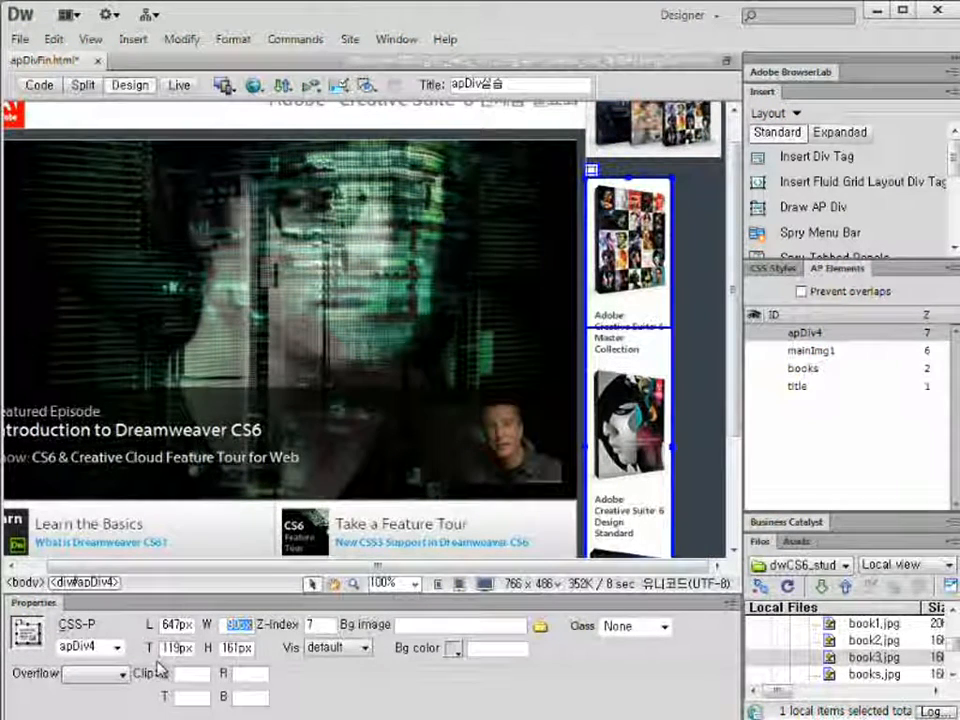
pyautogui.click(237, 648)
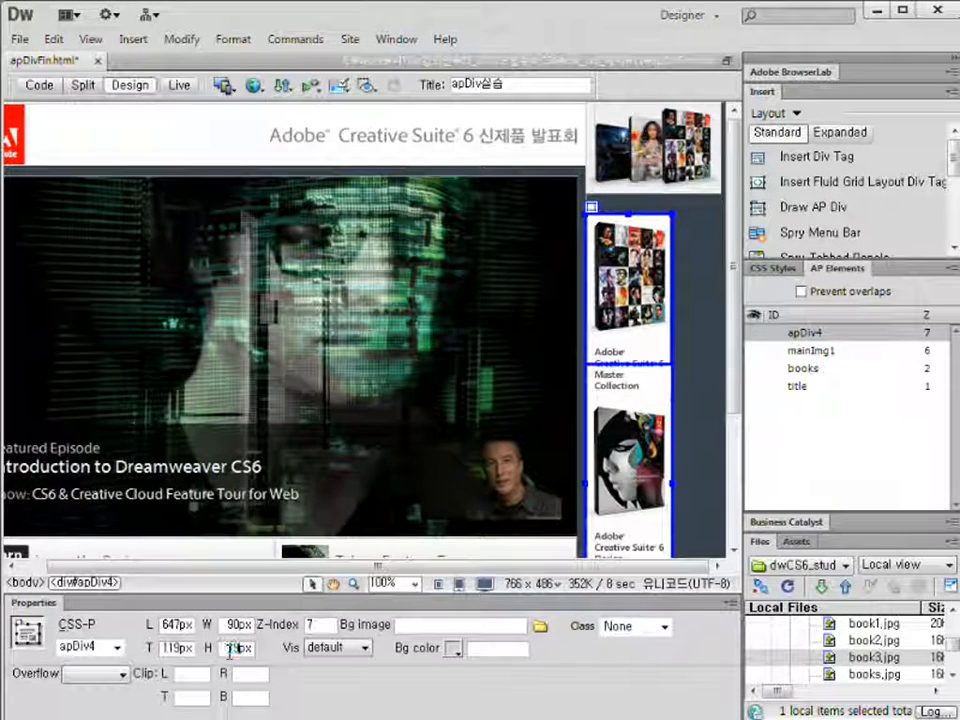
pyautogui.press('Return')
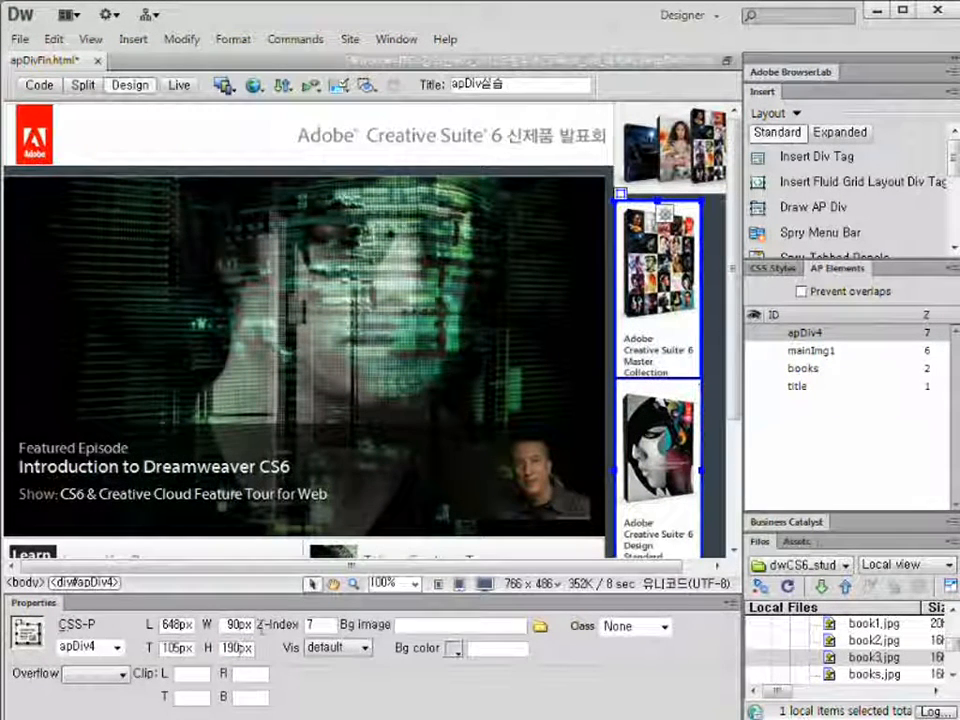
# - Preview the page in Live view to check how the book column extends below the main image, and return to Design view
pyautogui.click(179, 86)
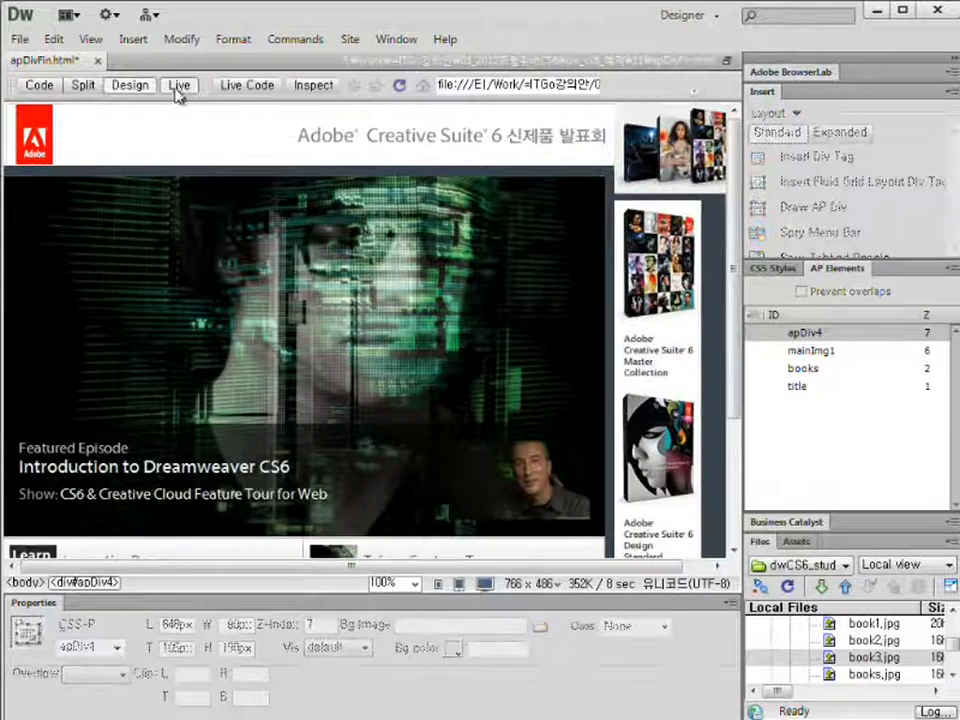
pyautogui.scroll(-1, 573, 310)
pyautogui.scroll(-1, 713, 508)
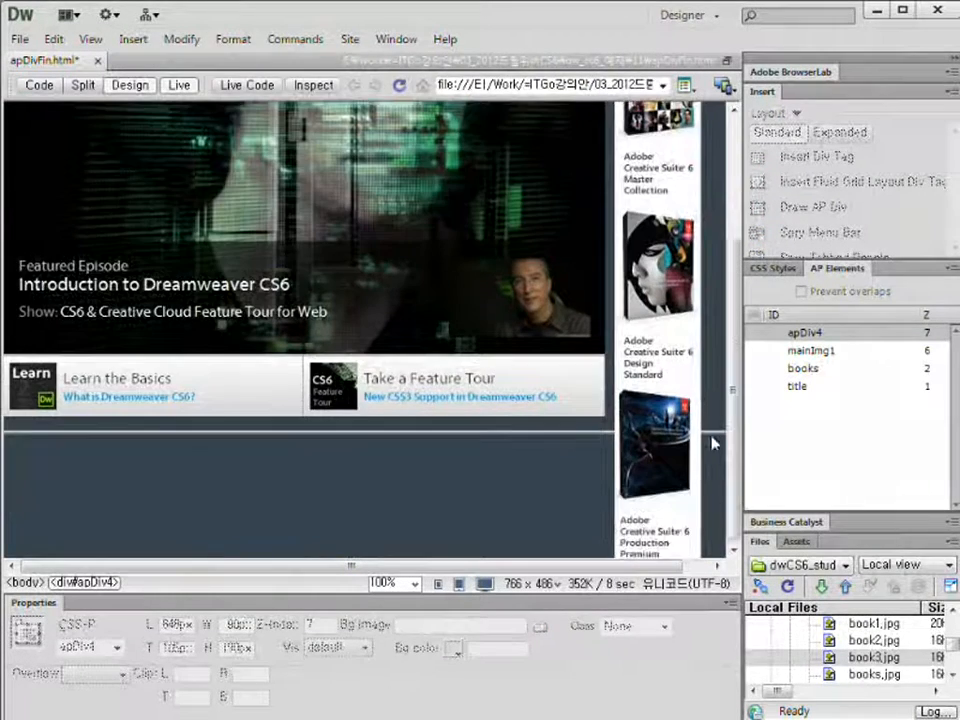
pyautogui.scroll(2, 700, 470)
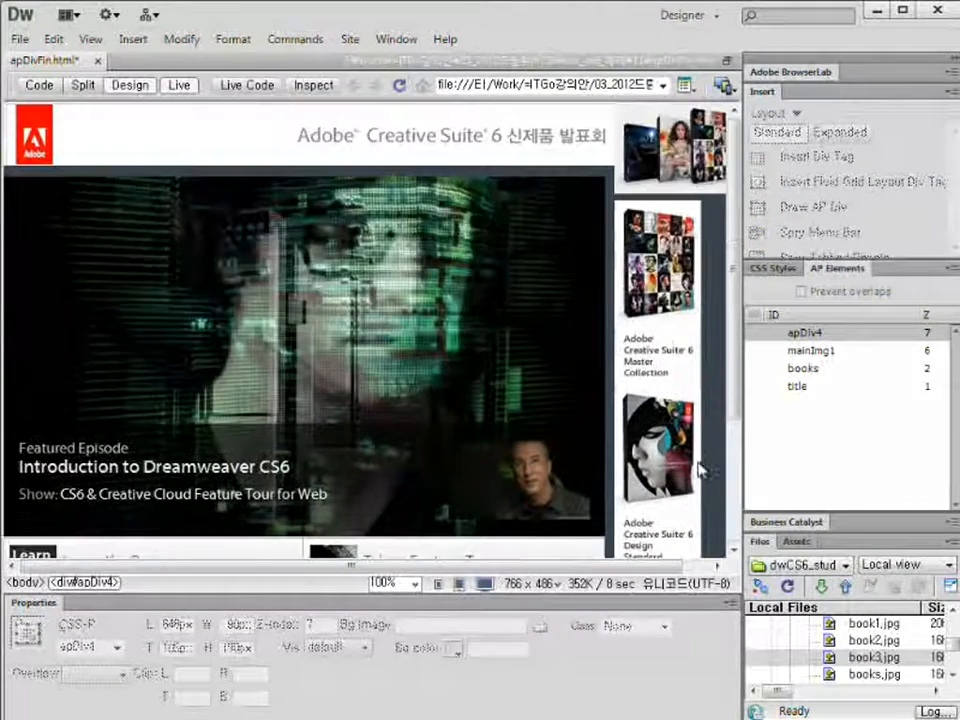
pyautogui.click(179, 86)
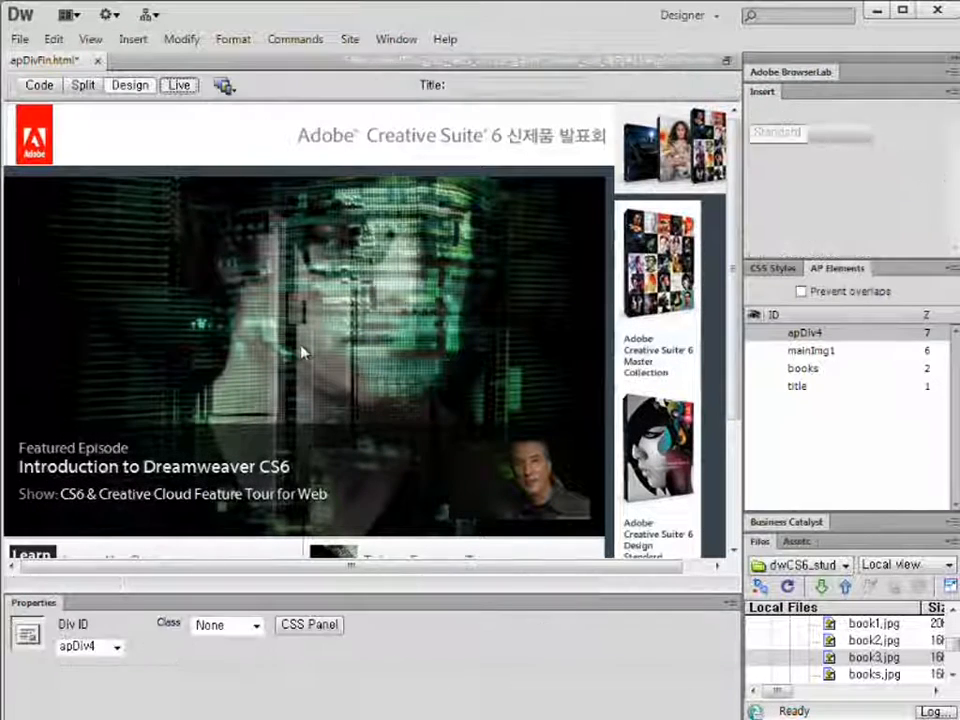
# - Save the page and set the overflow of the book table's AP Div to auto
pyautogui.click(700, 328)
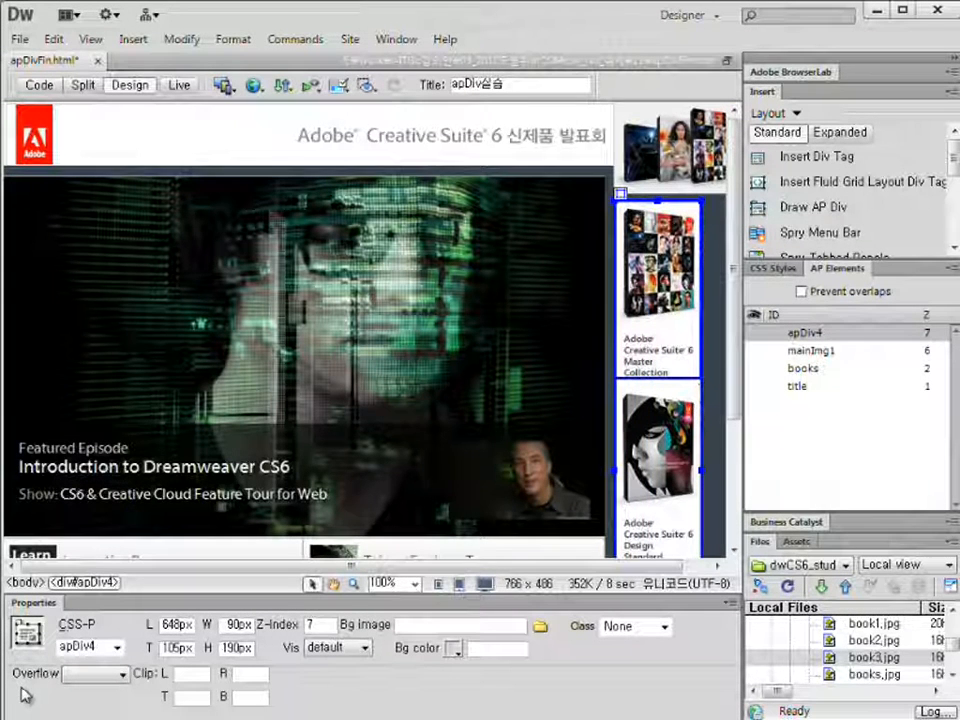
pyautogui.hotkey('ctrl', 's')
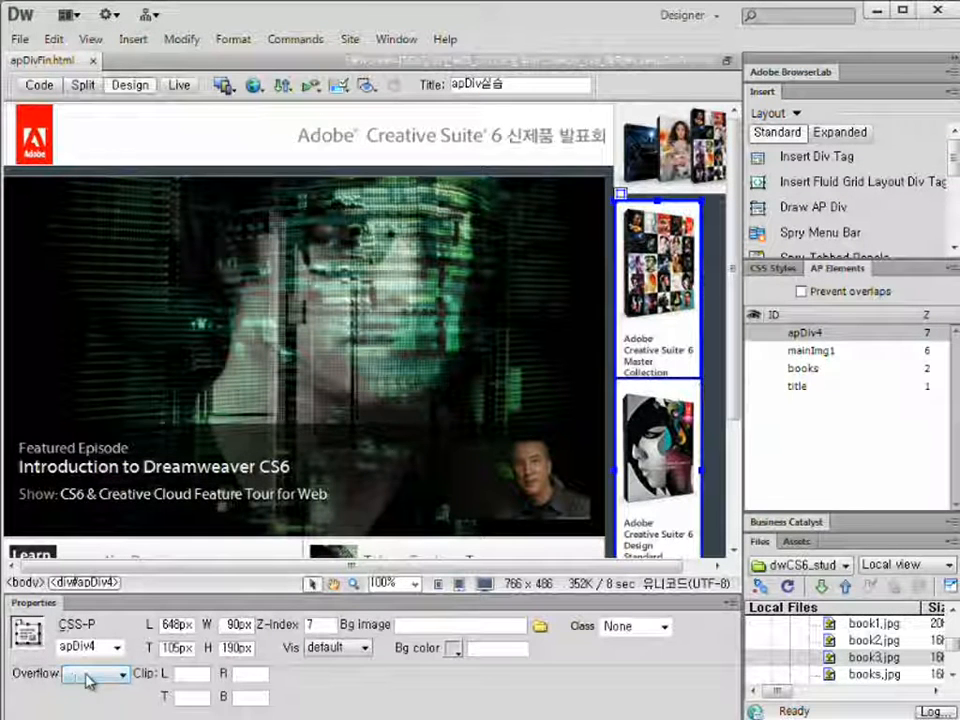
pyautogui.click(90, 675)
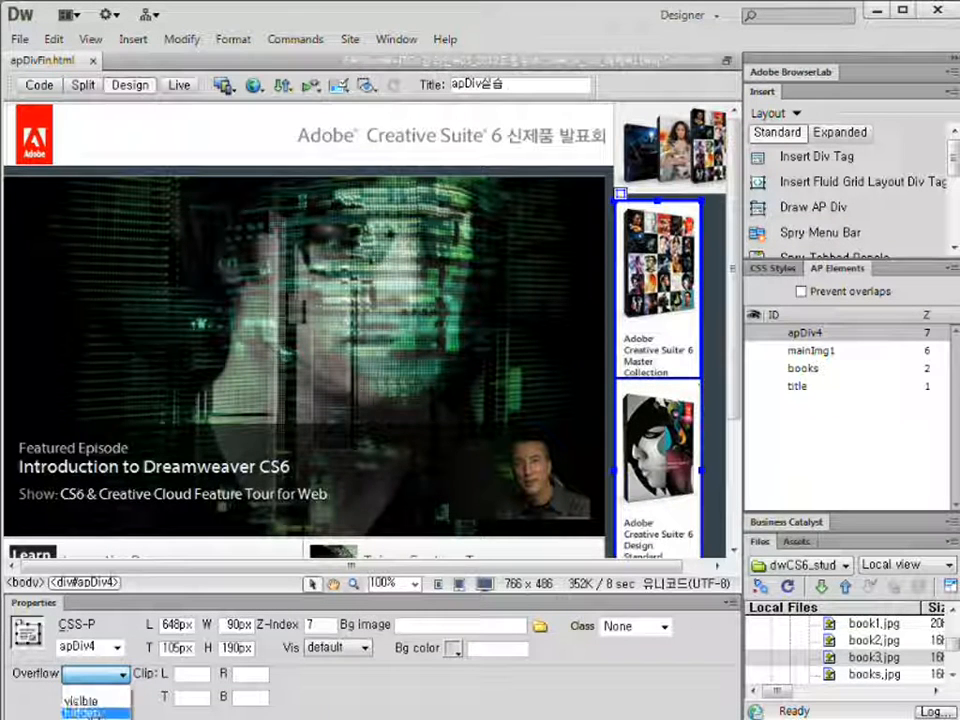
pyautogui.click(86, 718)
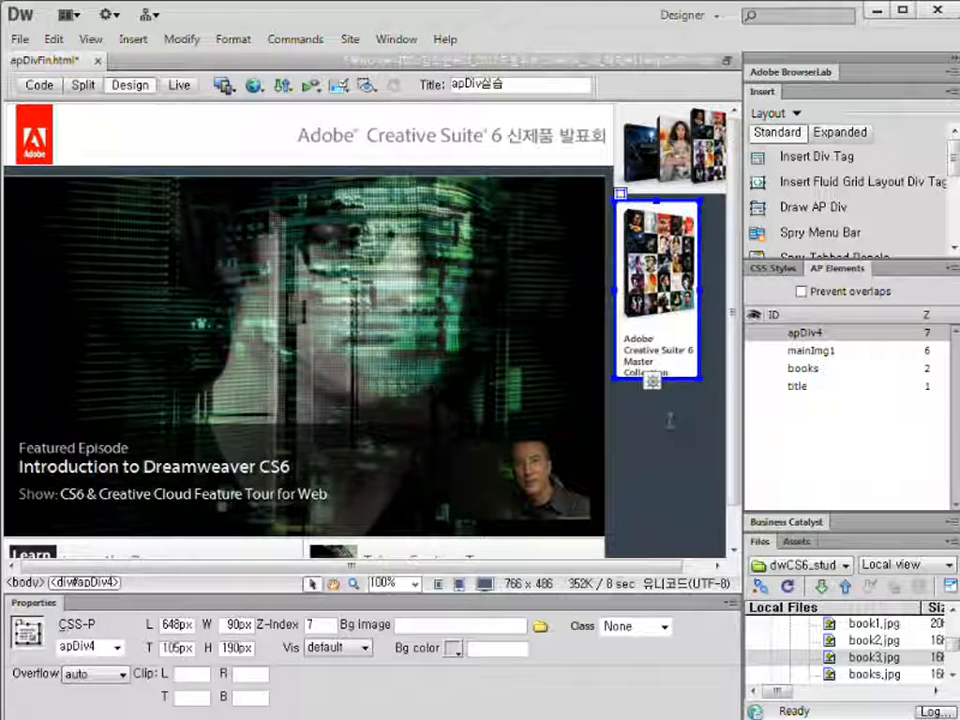
# - Test the scrollbars of the book table's AP Div in Live view and return to Design view
pyautogui.click(179, 86)
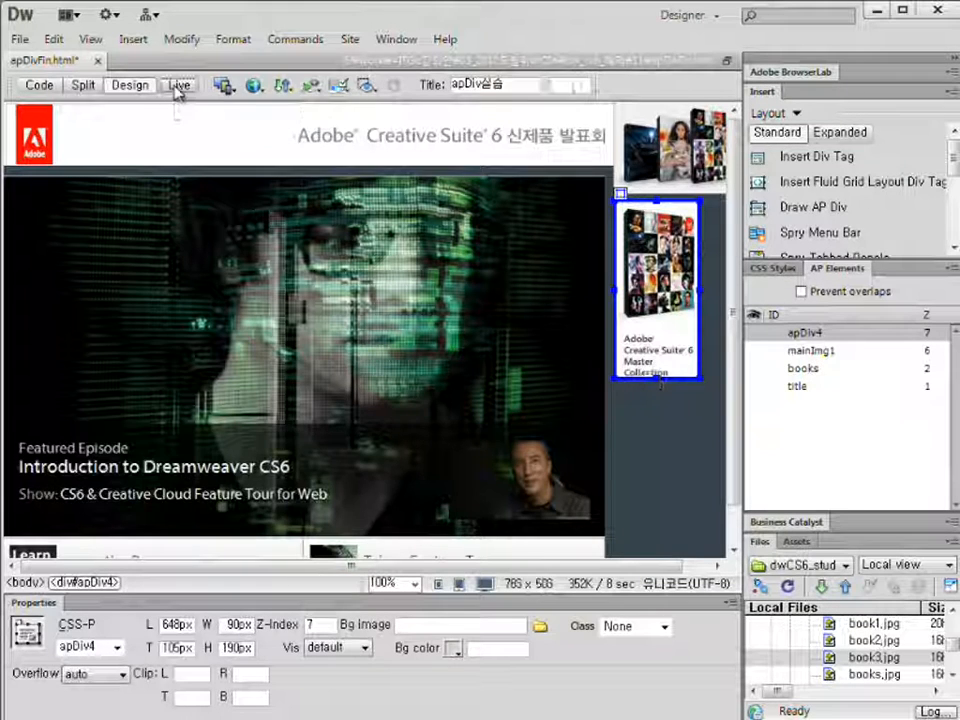
pyautogui.moveTo(645, 373)
pyautogui.mouseDown()
pyautogui.moveTo(657, 379)
pyautogui.moveTo(645, 376)
pyautogui.mouseUp()
pyautogui.moveTo(696, 240)
pyautogui.mouseDown()
pyautogui.moveTo(699, 354)
pyautogui.moveTo(697, 215)
pyautogui.mouseUp()
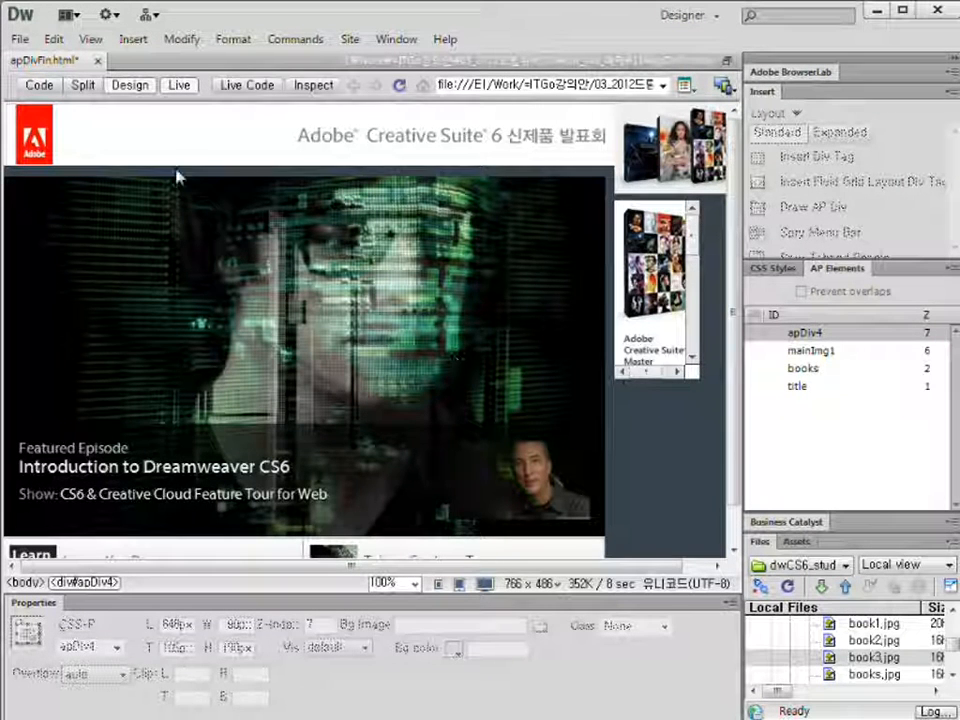
pyautogui.click(180, 85)
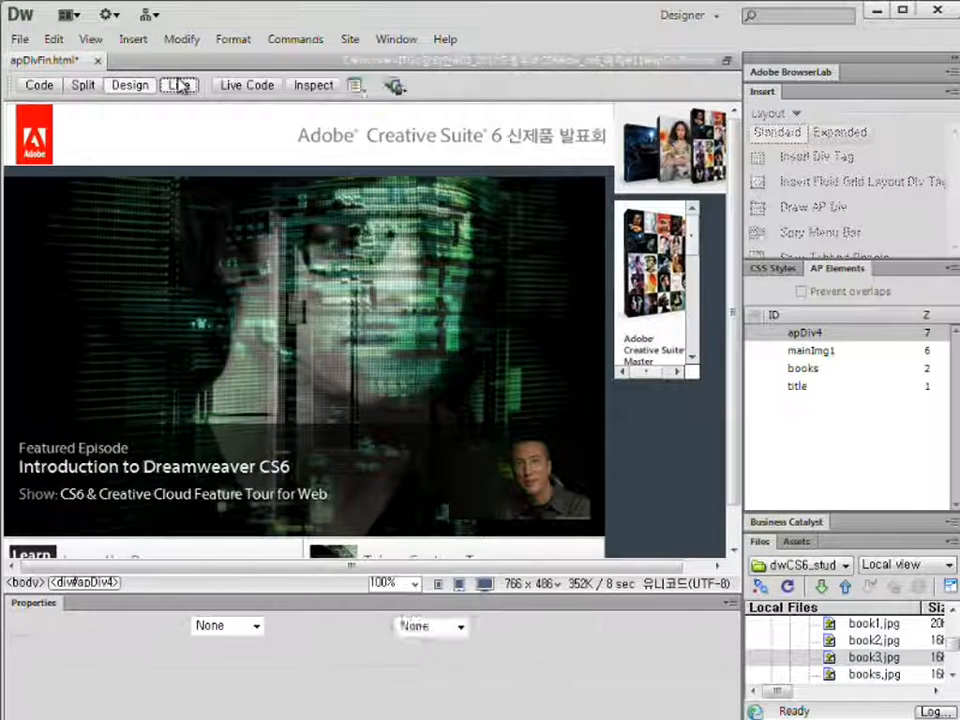
# - Set the width of the book table's AP Div to 110 px
pyautogui.click(685, 377)
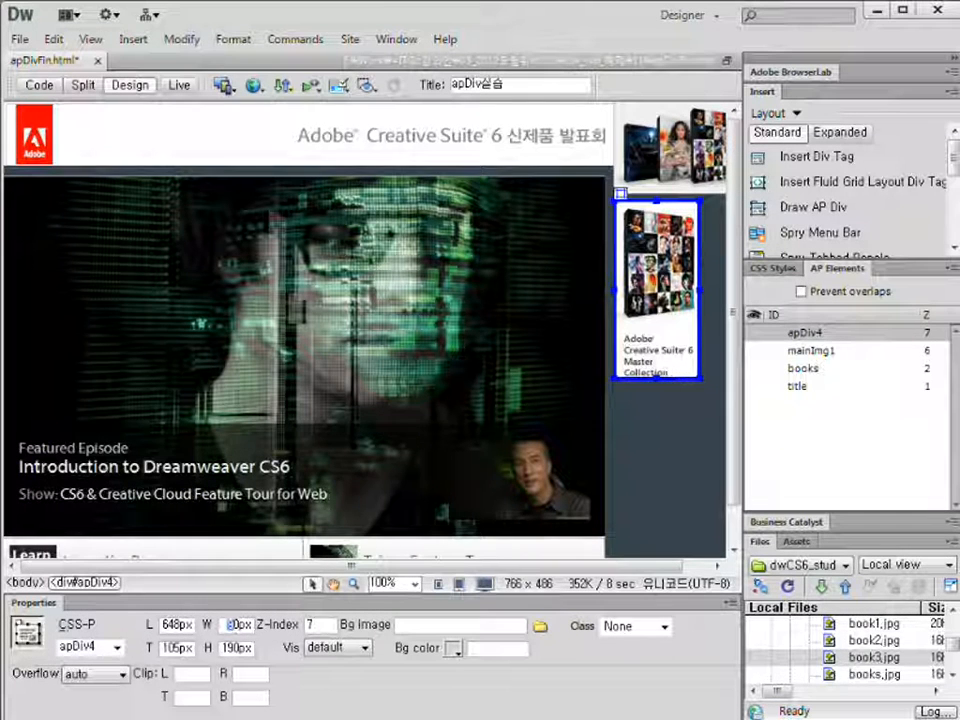
pyautogui.write('11')
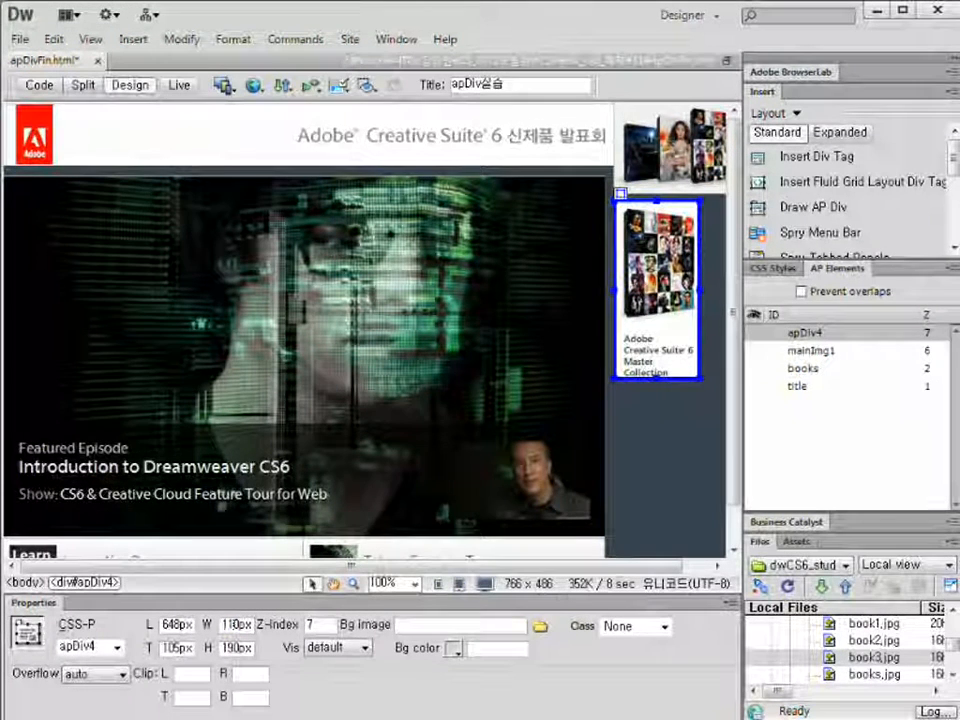
pyautogui.press('Return')
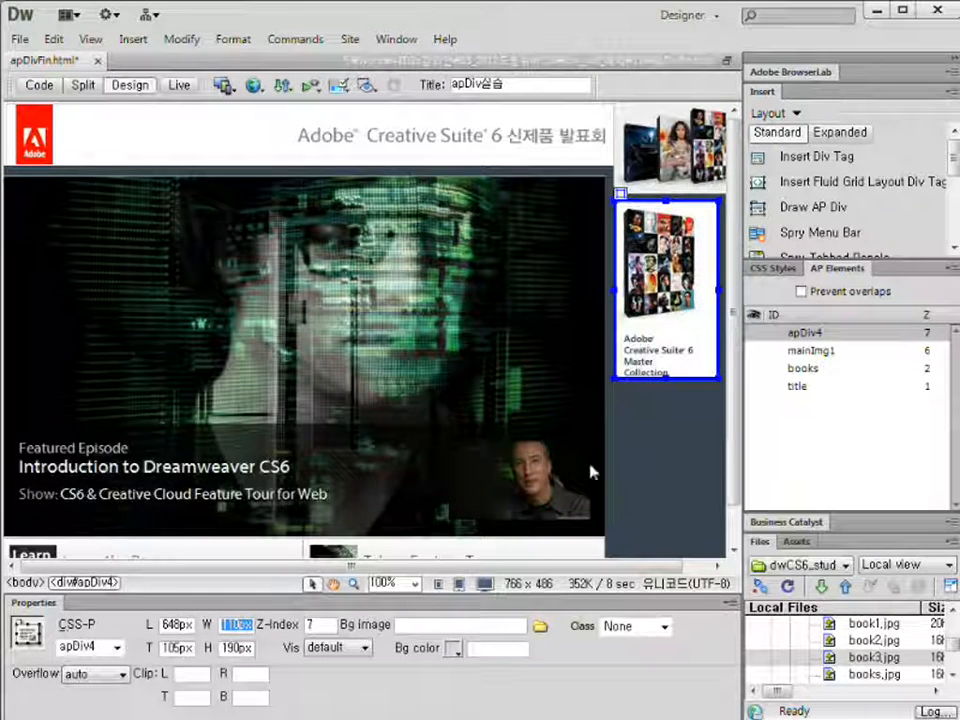
# - Check vertical scrolling of the widened book column in Live view, return to Design view and deselect the AP Div
pyautogui.click(180, 89)
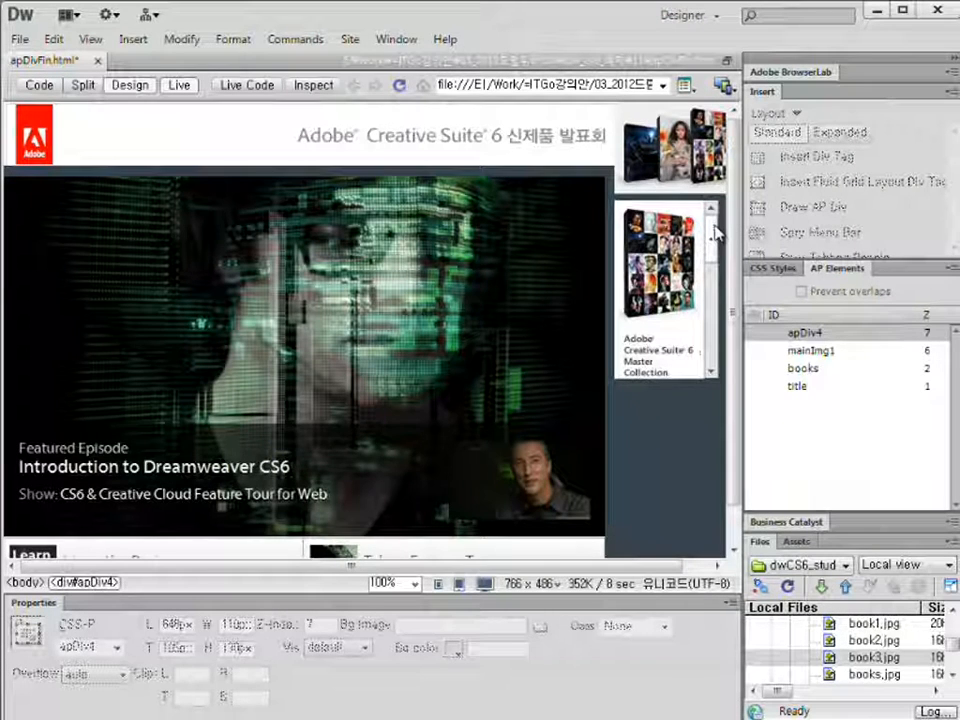
pyautogui.moveTo(714, 230)
pyautogui.mouseDown()
pyautogui.moveTo(708, 352)
pyautogui.moveTo(713, 213)
pyautogui.mouseUp()
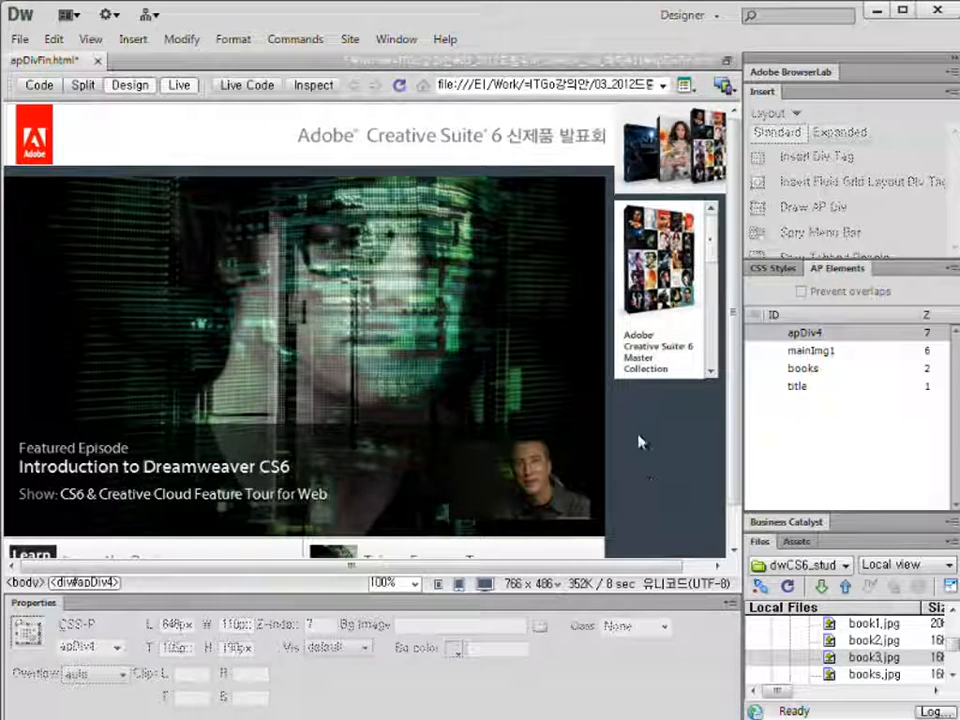
pyautogui.click(179, 85)
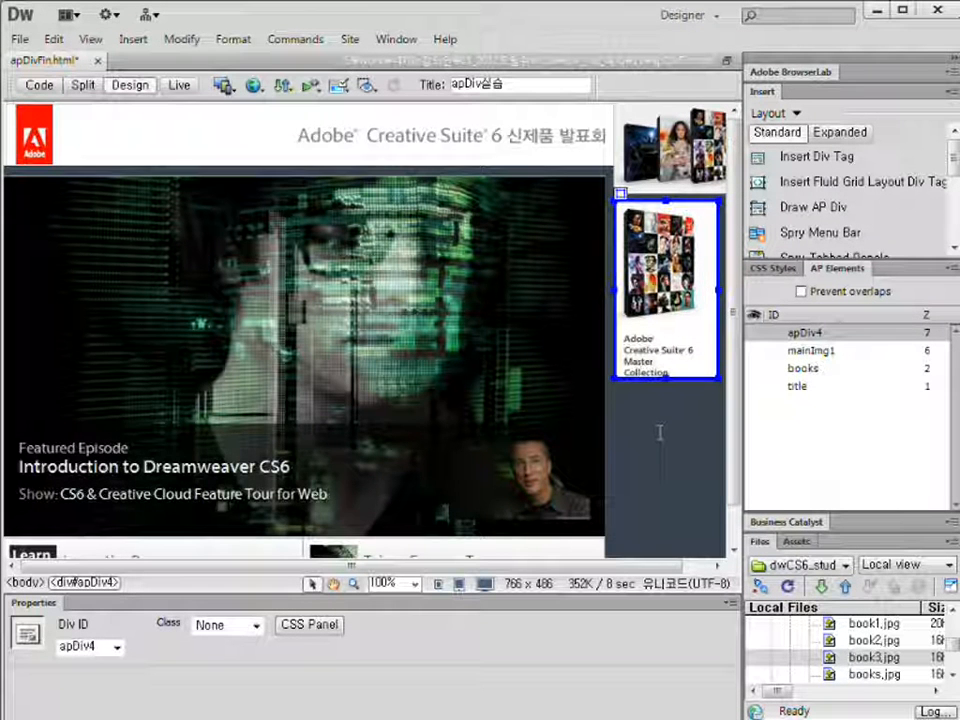
pyautogui.click(717, 508)
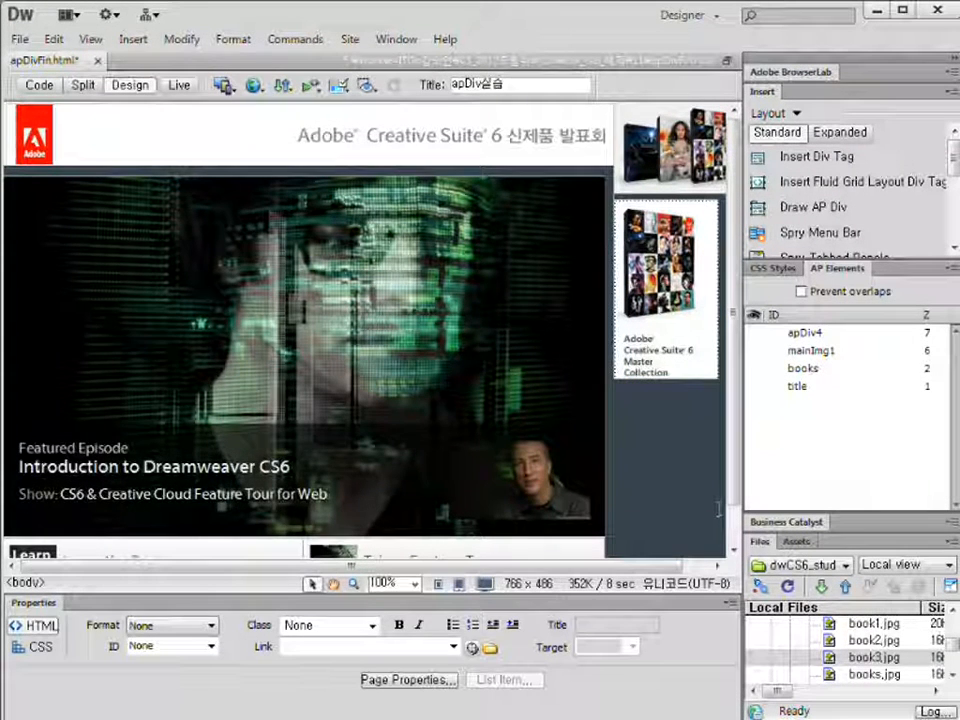